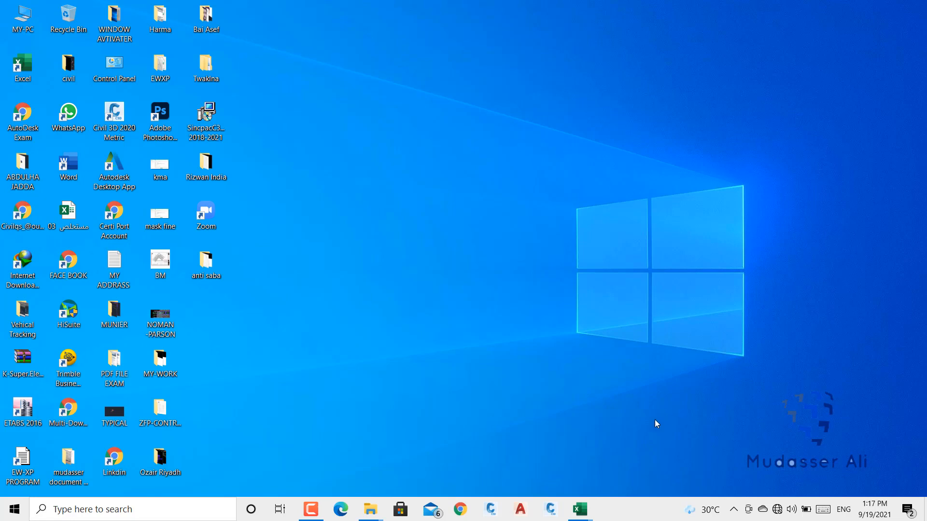
Step: Switch to the BOQ Site 39 workbook in Excel and view its cover and (GR) title sheets
mouse_move(584, 509)
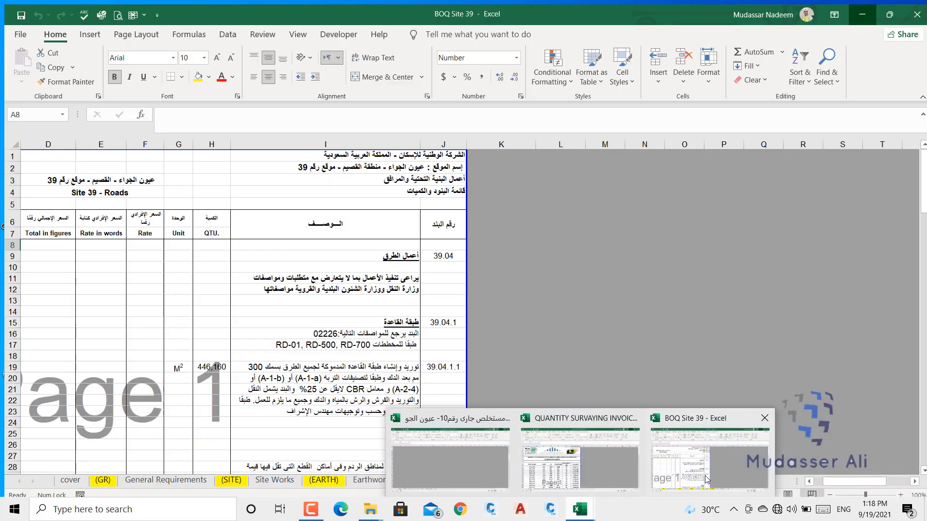
click(707, 480)
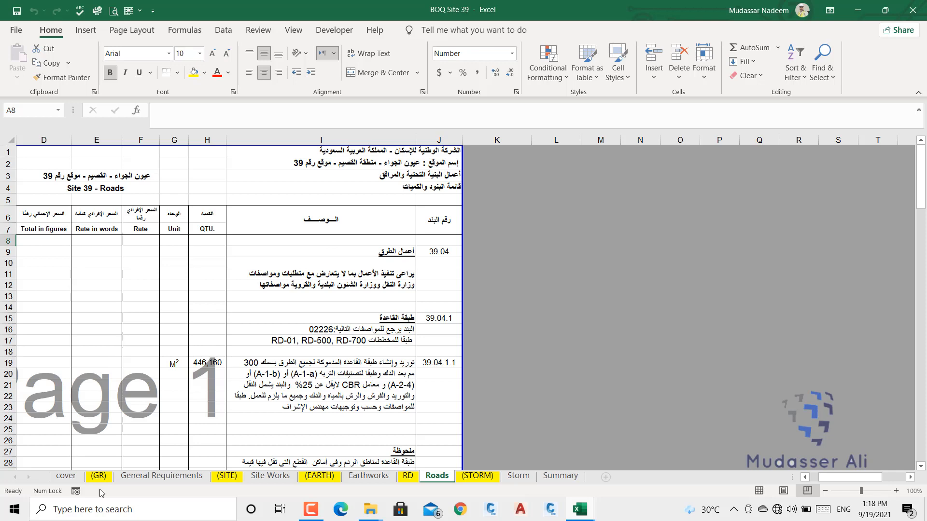
click(75, 478)
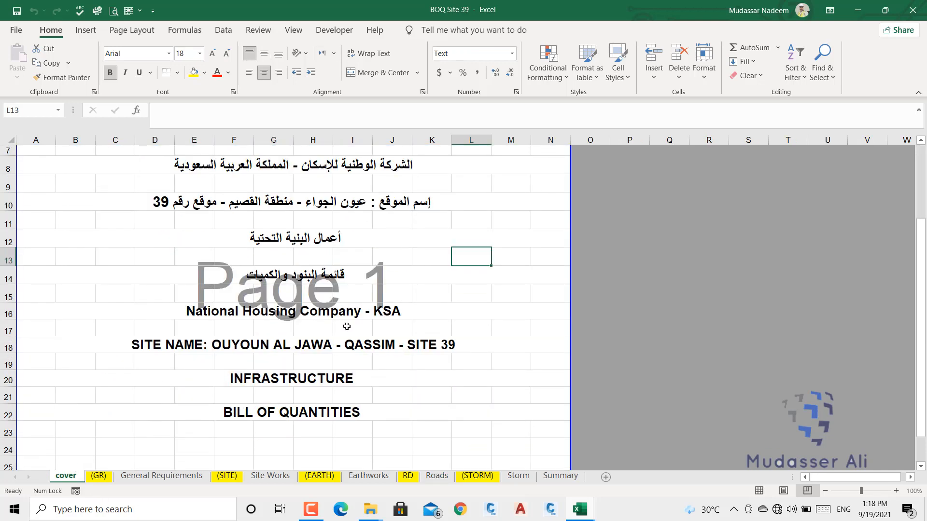
click(99, 477)
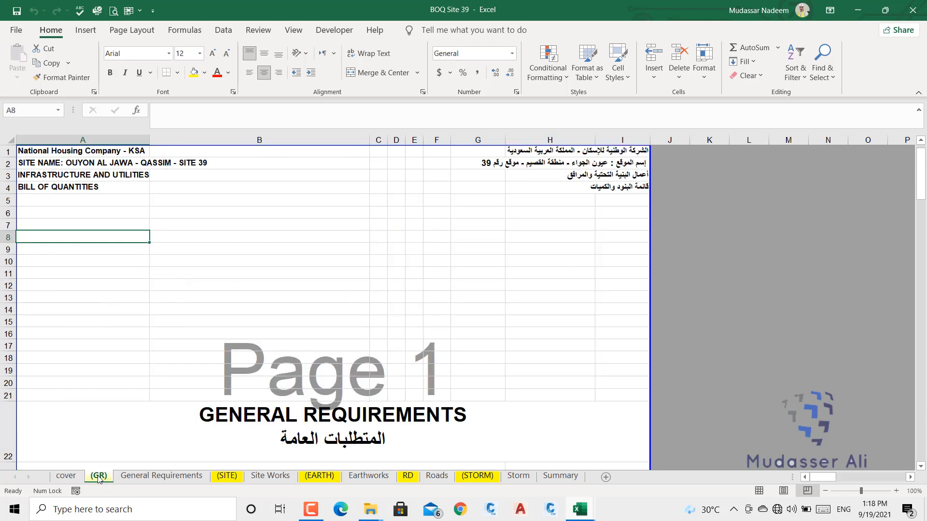
Step: Review the preamble, scope of work, materials and descriptions clauses on the General Requirements sheet
click(161, 475)
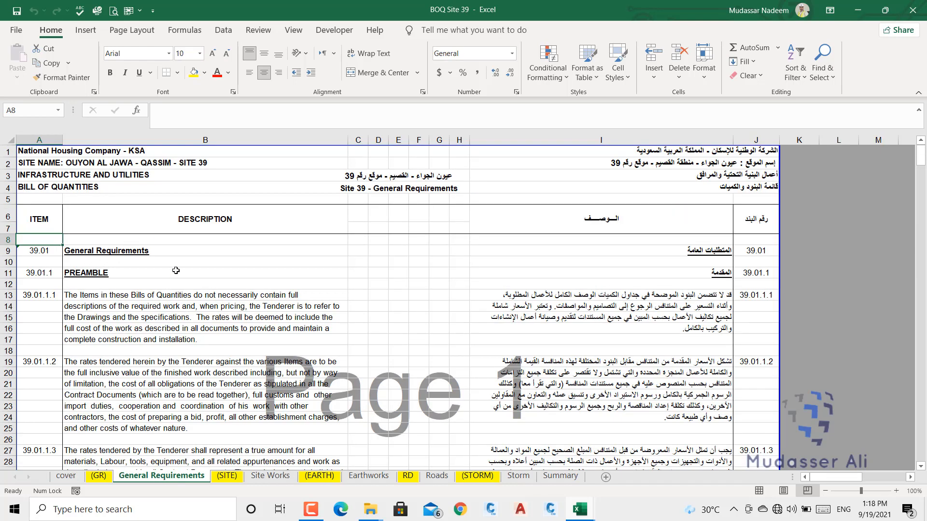
scroll(186, 278, down, 5)
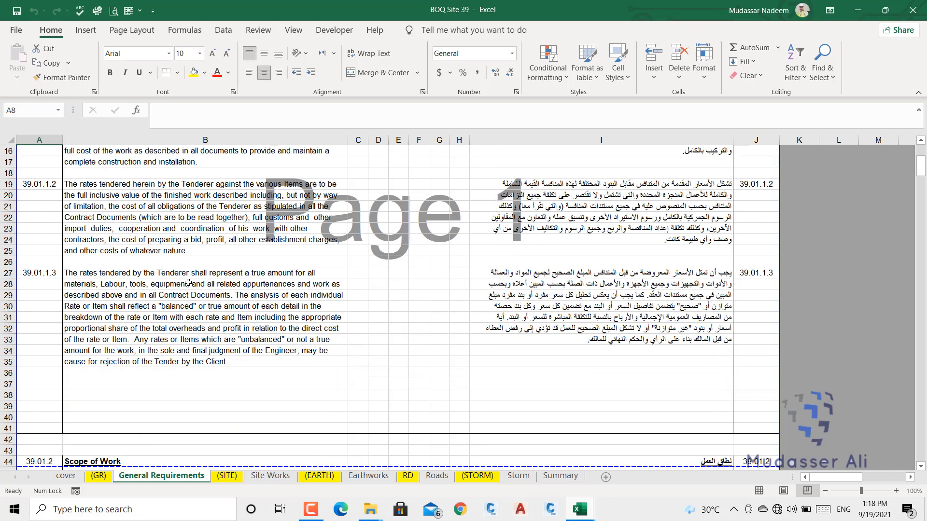
scroll(188, 283, down, 13)
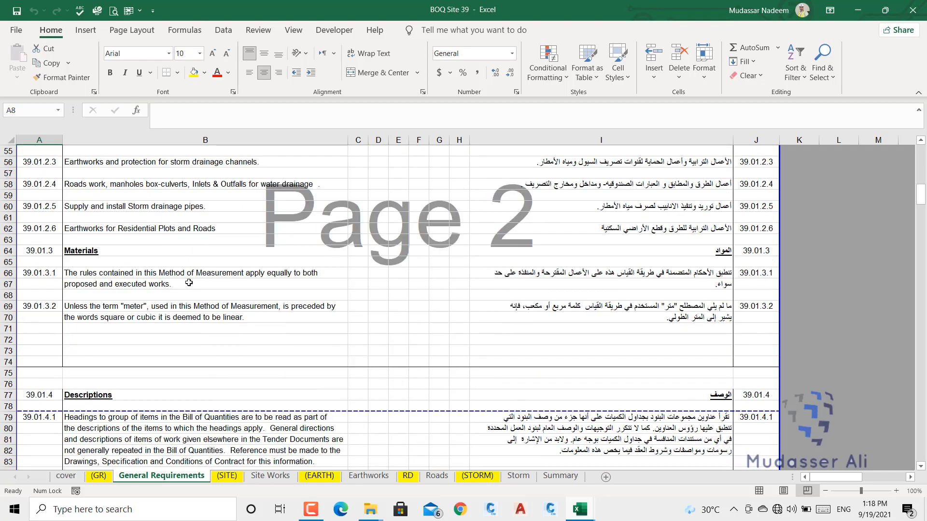
scroll(189, 283, down, 15)
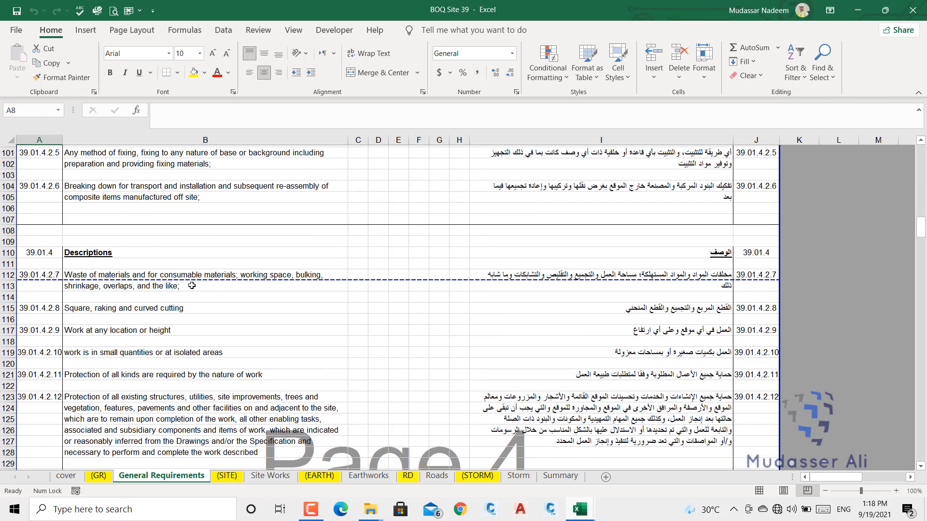
scroll(192, 285, down, 5)
Step: View the (SITE) title sheet and examine the site clearing and grubbing item on the Site Works sheet
click(227, 476)
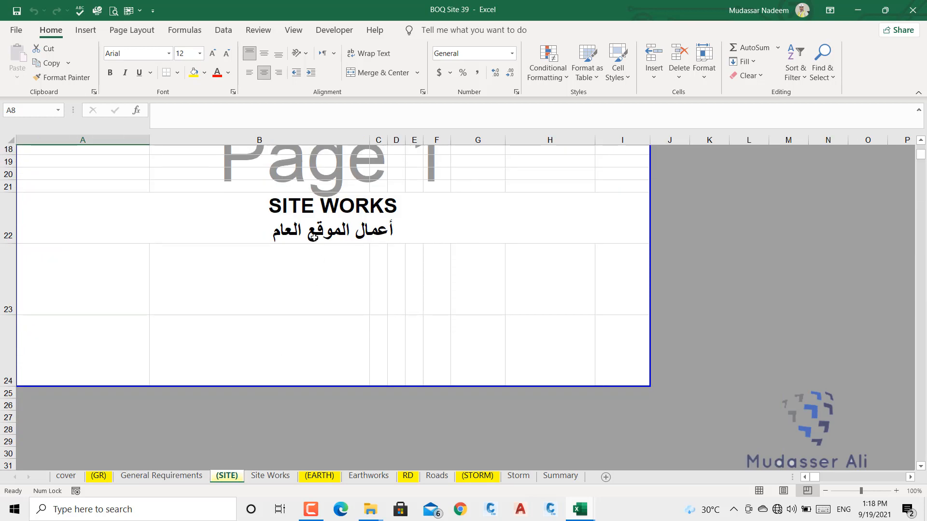
scroll(316, 249, up, 3)
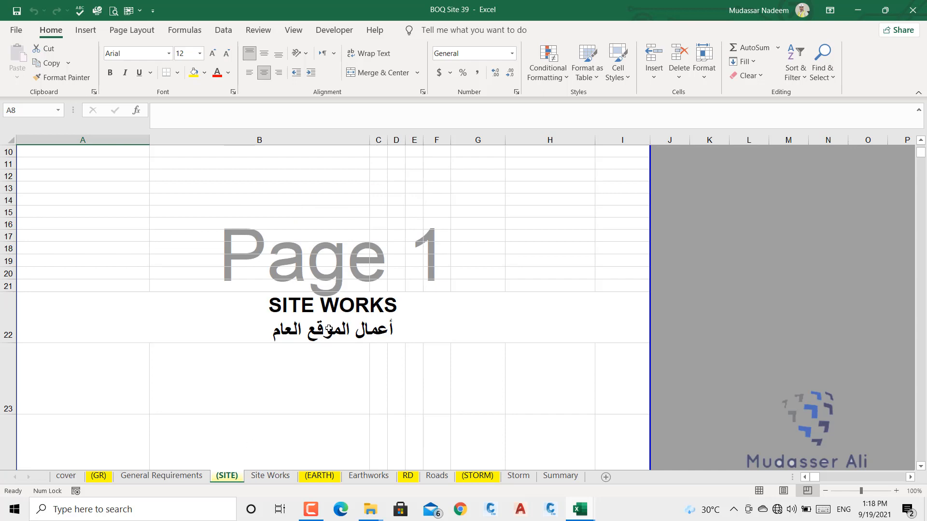
click(267, 478)
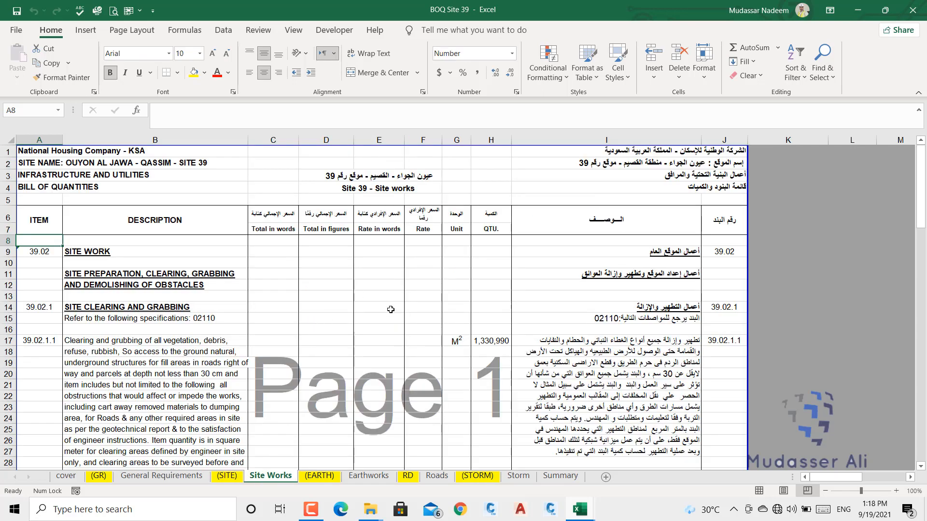
scroll(608, 317, down, 3)
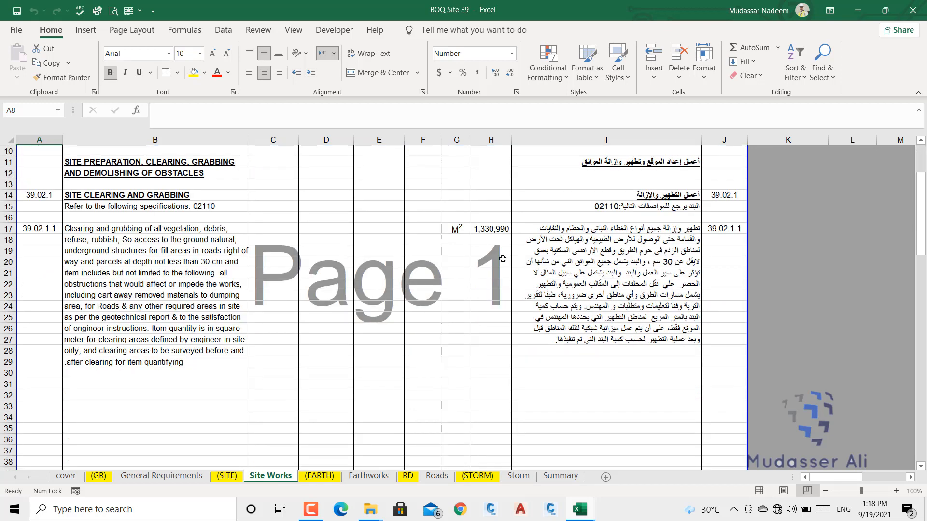
scroll(503, 259, up, 2)
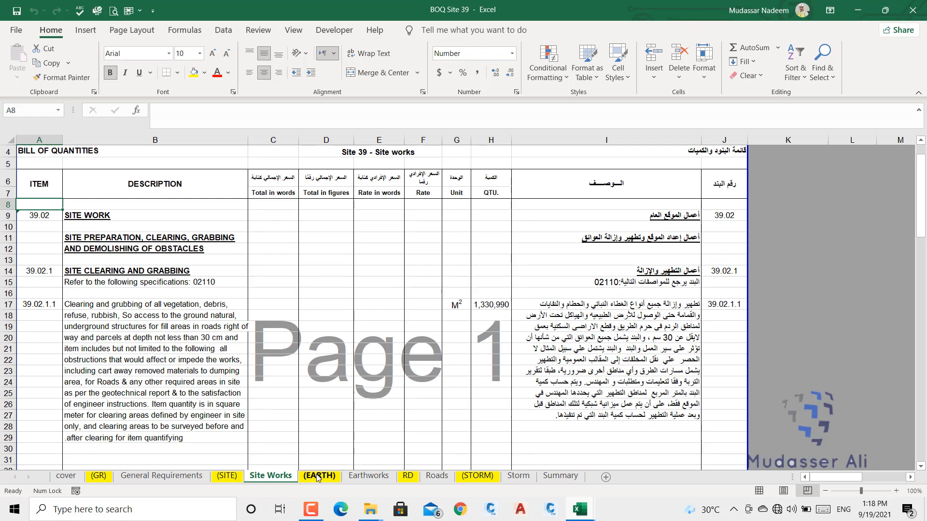
scroll(381, 314, down, 10)
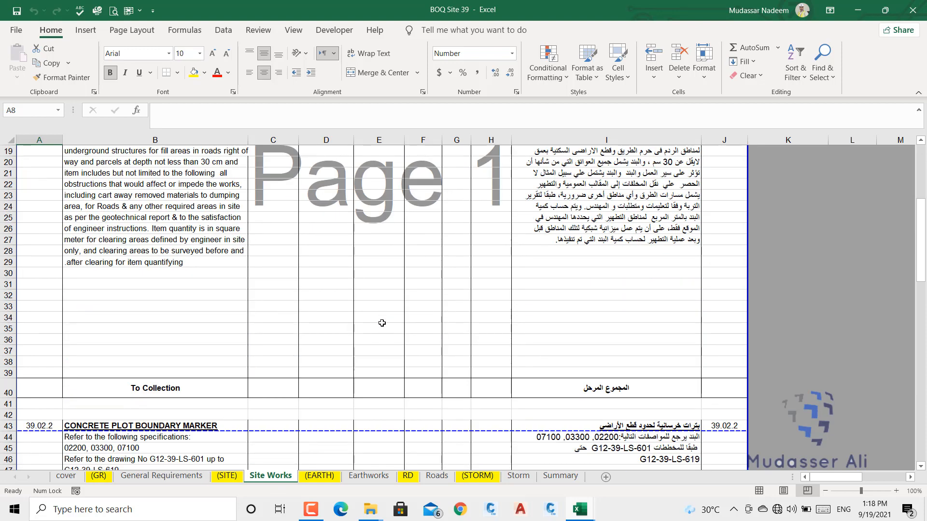
Step: View the (EARTH) title sheet and examine the cut, road fill, parcel excavation and parcel fill items on the Earthworks sheet
click(319, 477)
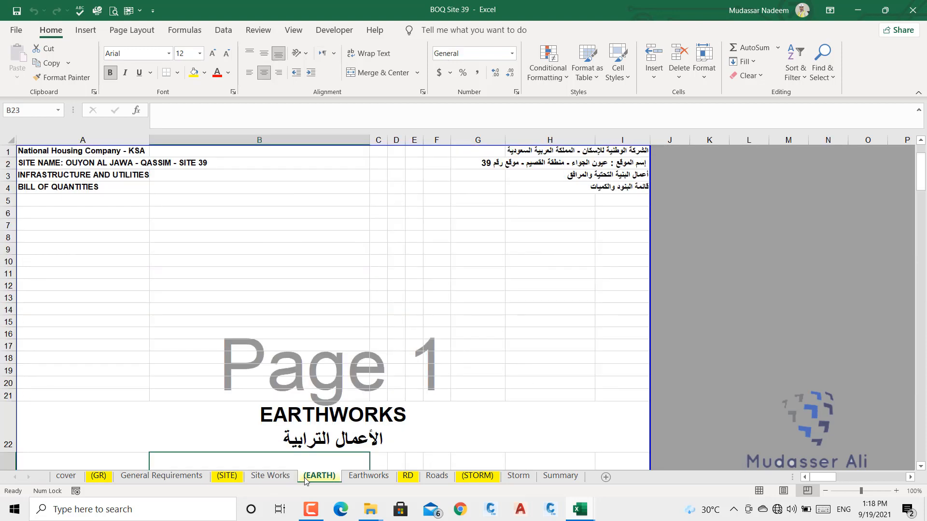
click(383, 476)
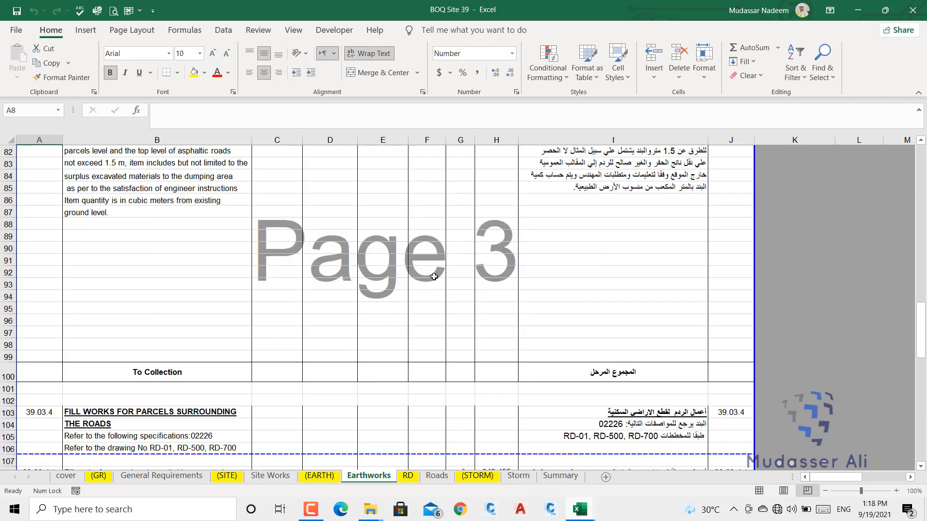
scroll(433, 279, up, 8)
scroll(433, 279, up, 15)
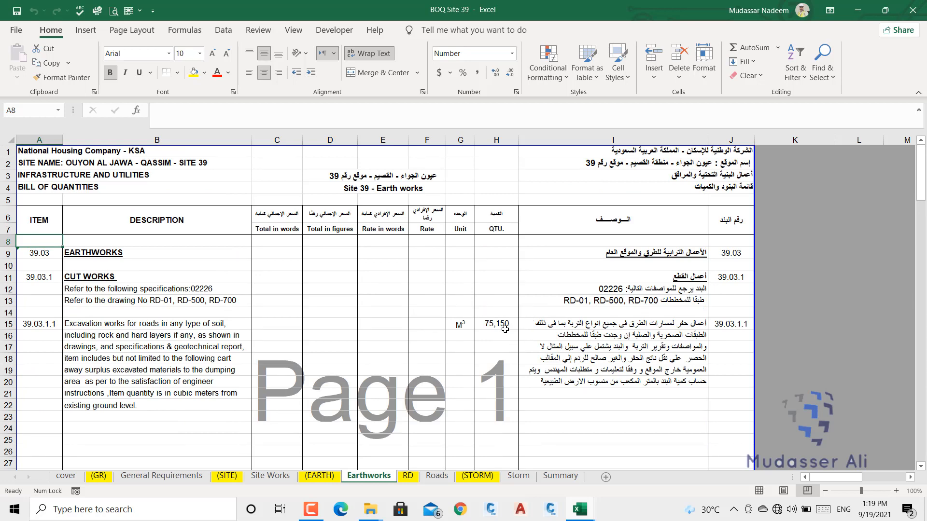
scroll(458, 323, down, 10)
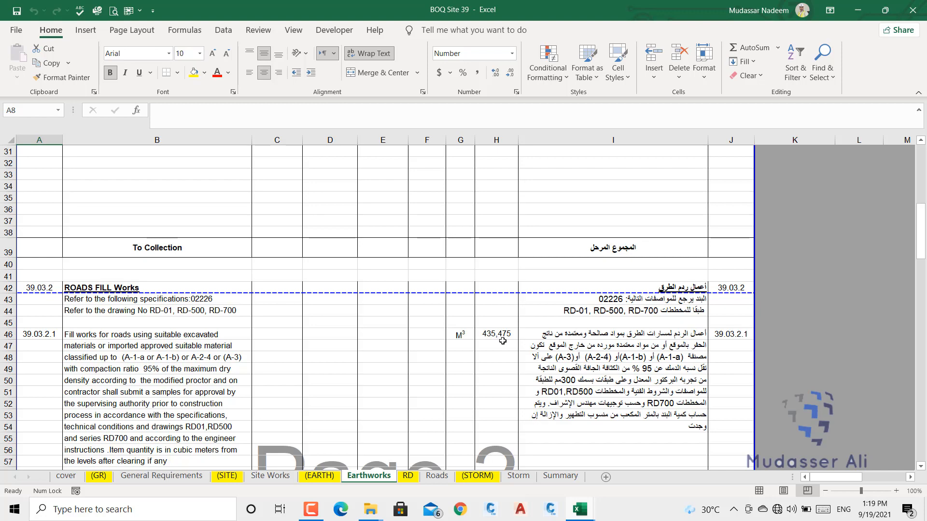
scroll(503, 341, down, 11)
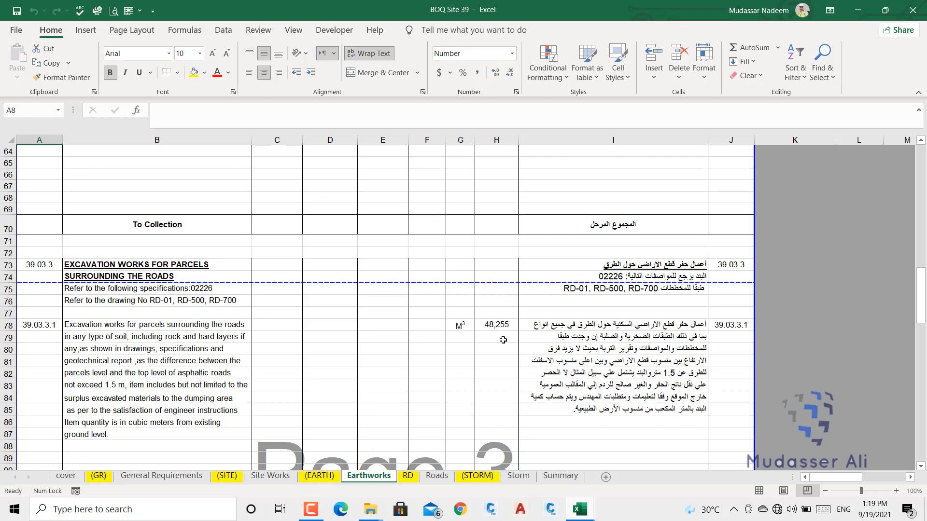
scroll(502, 340, down, 11)
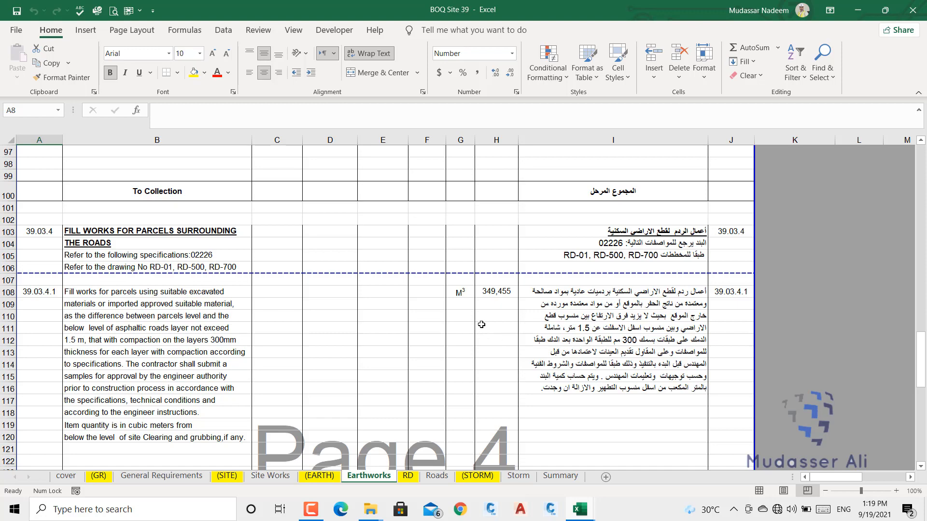
scroll(483, 318, down, 10)
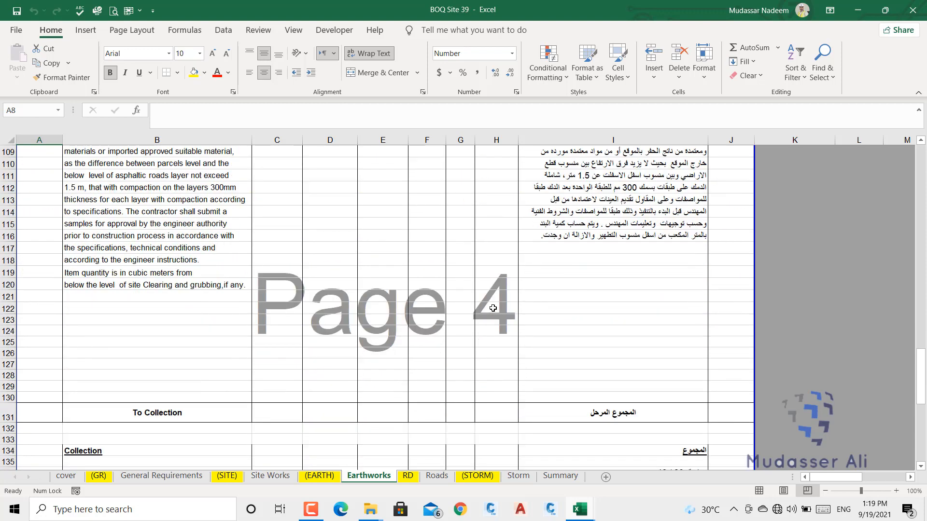
Step: Recheck parcel fill item 39.03.4.1 and look over the collection and bill summary sections ending the Earthworks sheet
scroll(492, 310, up, 11)
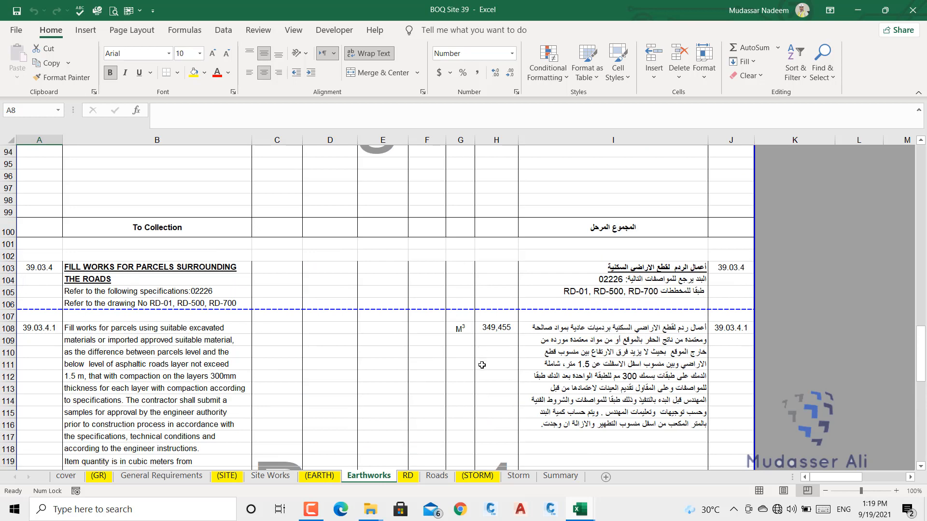
scroll(481, 362, down, 17)
scroll(481, 362, down, 1)
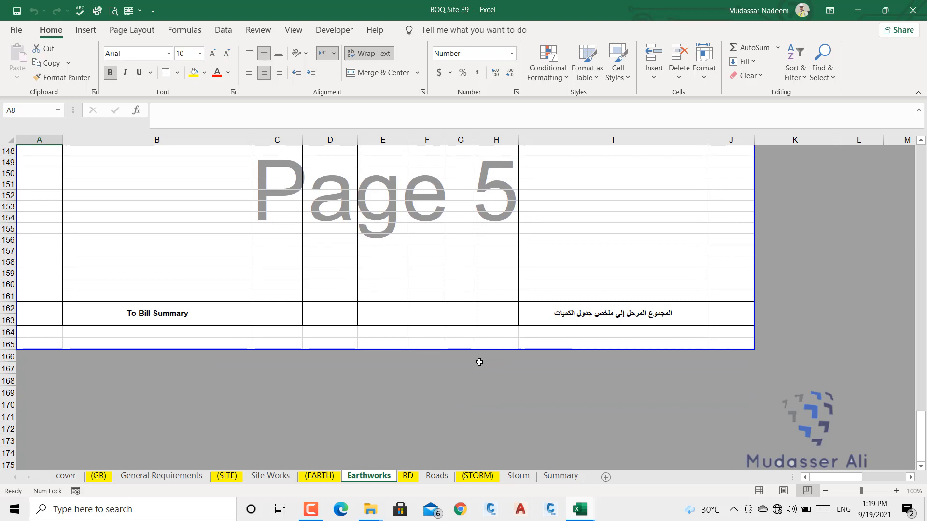
scroll(479, 361, up, 11)
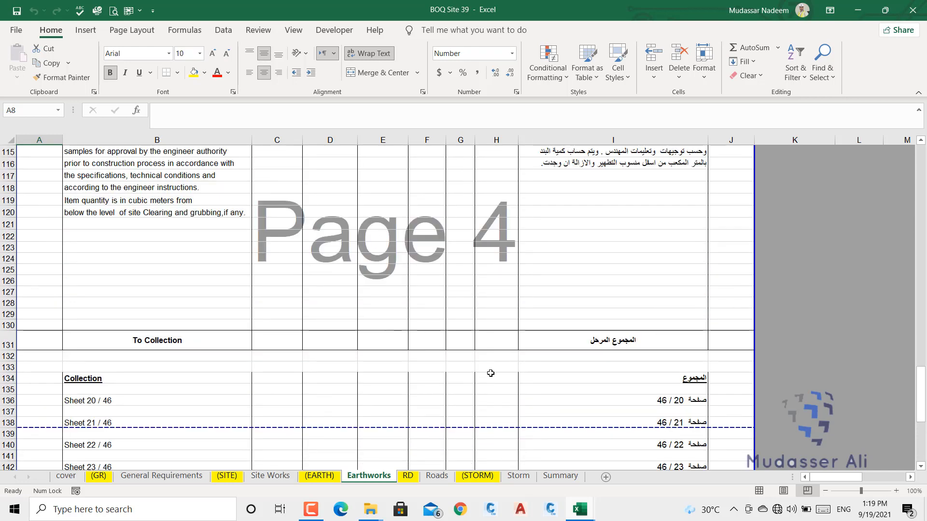
scroll(490, 375, up, 9)
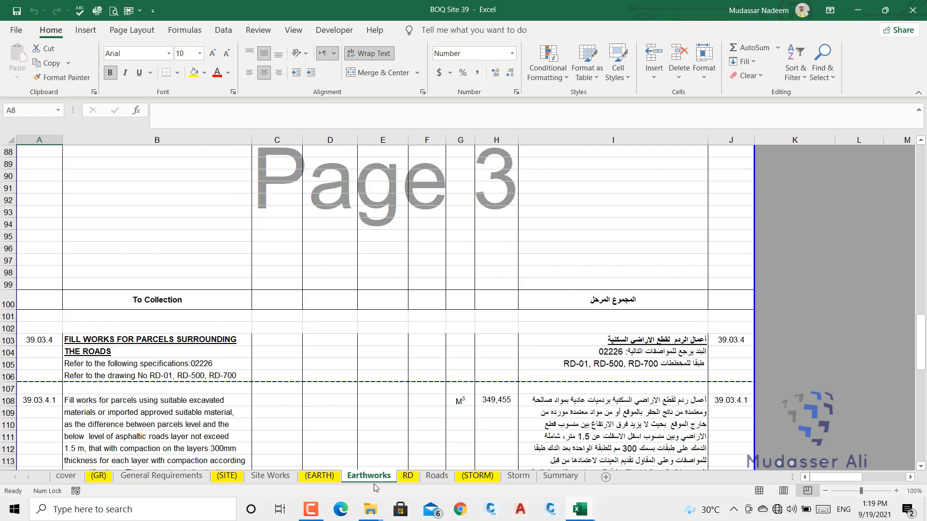
Step: View the RD title sheet and examine the base course, aggregate base, prime coat and asphalt items on the Roads sheet
click(408, 479)
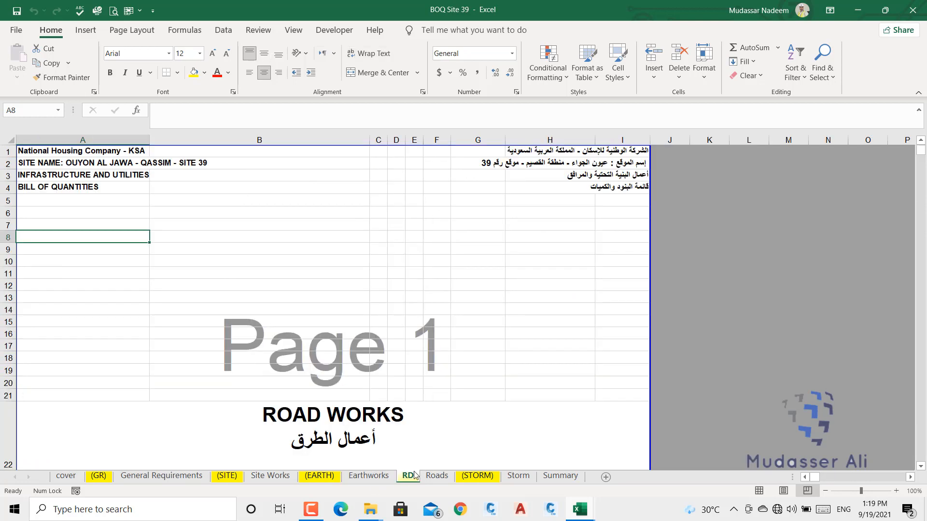
click(436, 477)
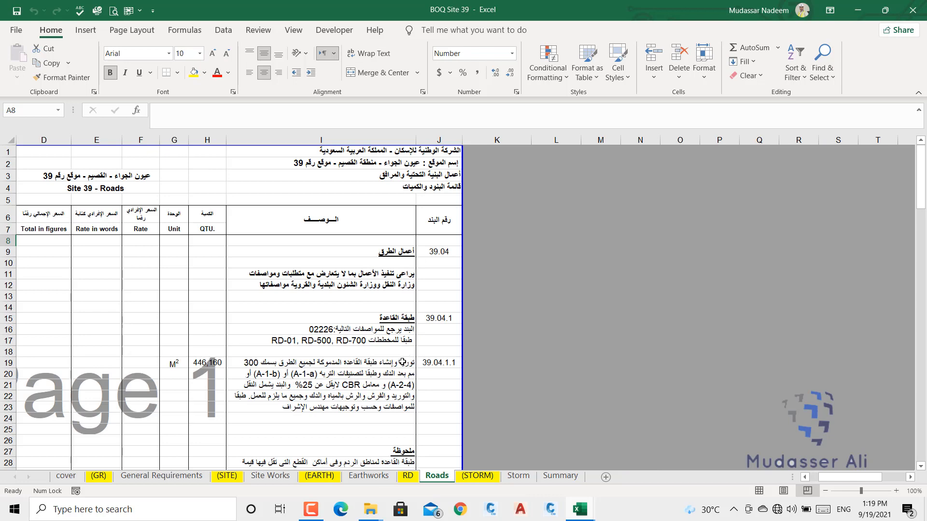
scroll(268, 344, down, 4)
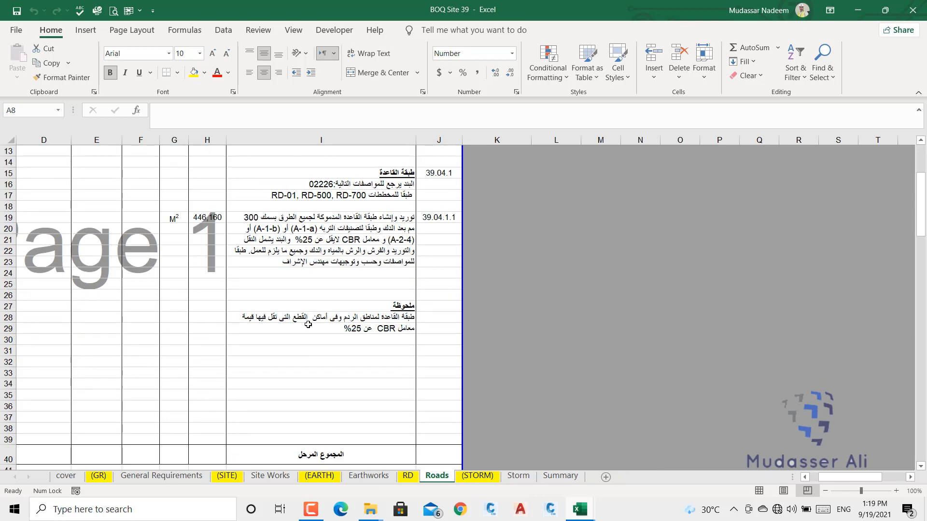
scroll(282, 273, down, 5)
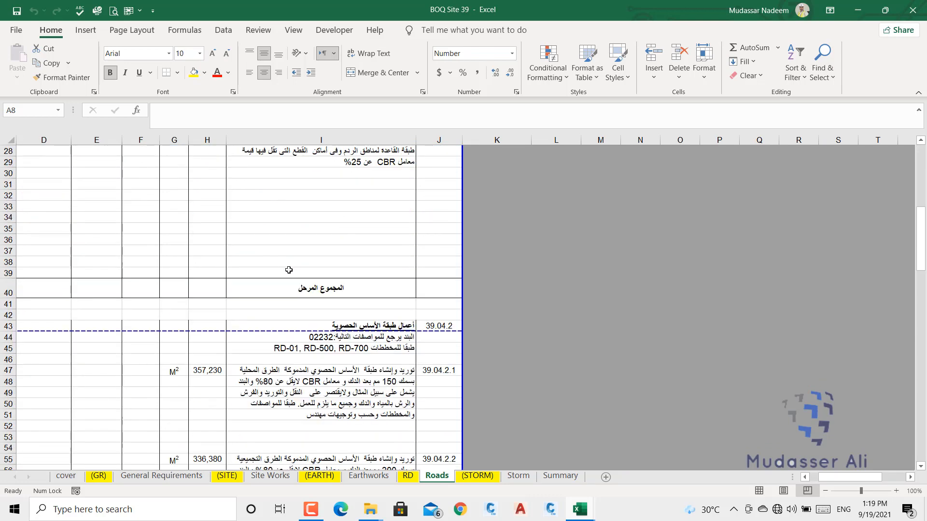
scroll(289, 269, up, 2)
scroll(289, 273, up, 3)
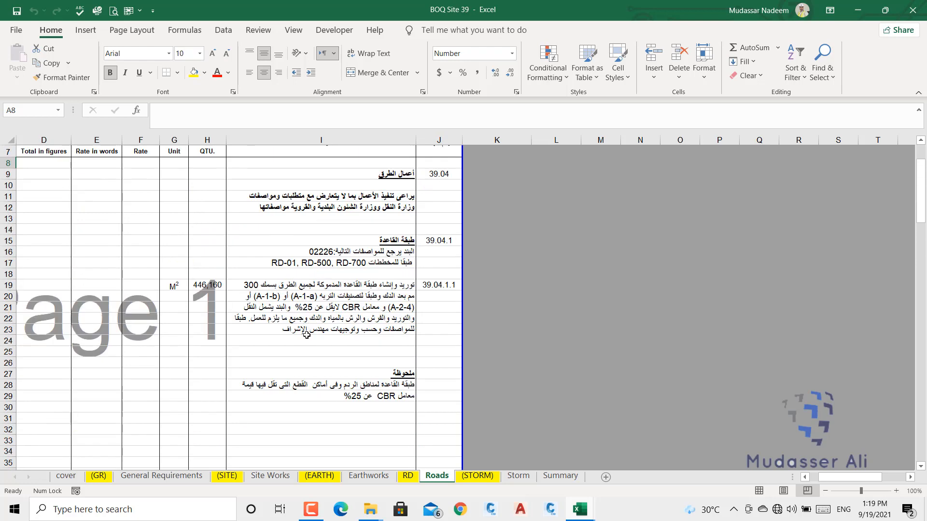
scroll(306, 333, down, 3)
scroll(306, 335, down, 15)
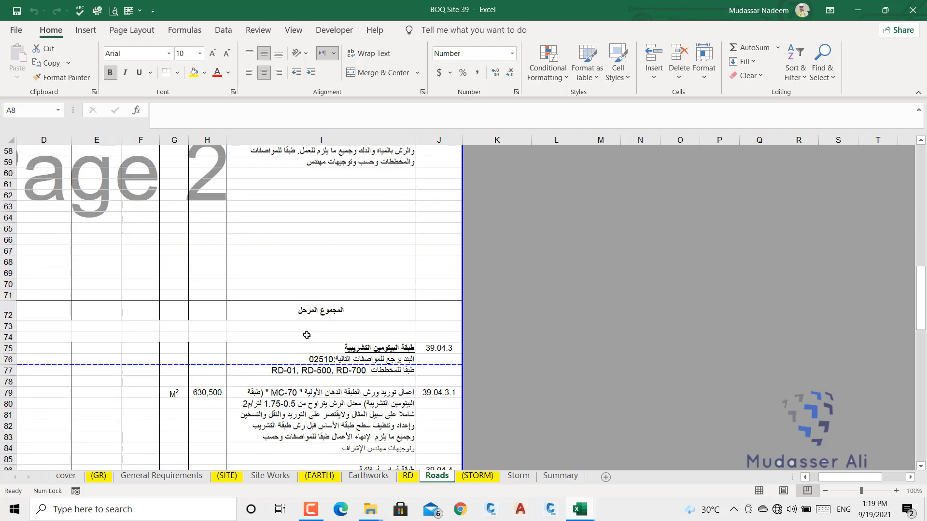
scroll(307, 335, down, 7)
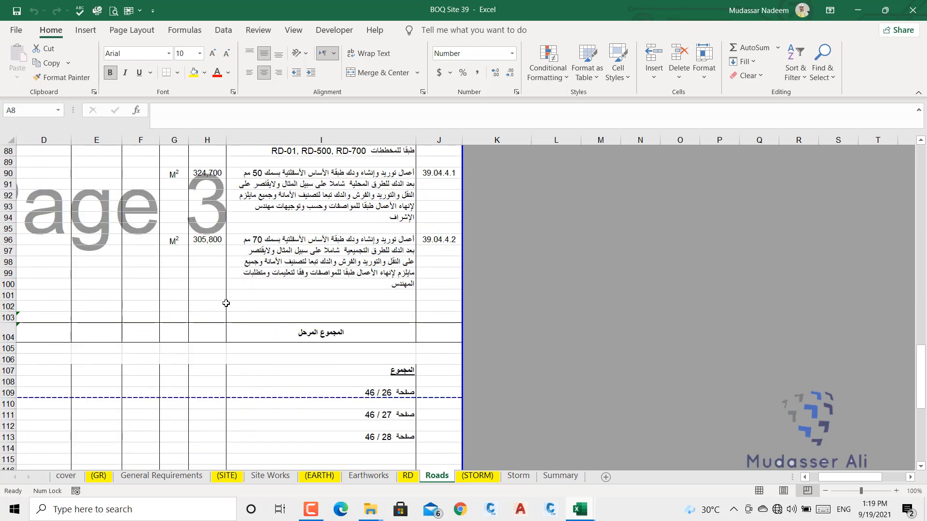
Step: View the (STORM) title sheet and examine reinforced concrete pipe item 39.05.6.1 and the total summary on the Storm sheet
click(474, 477)
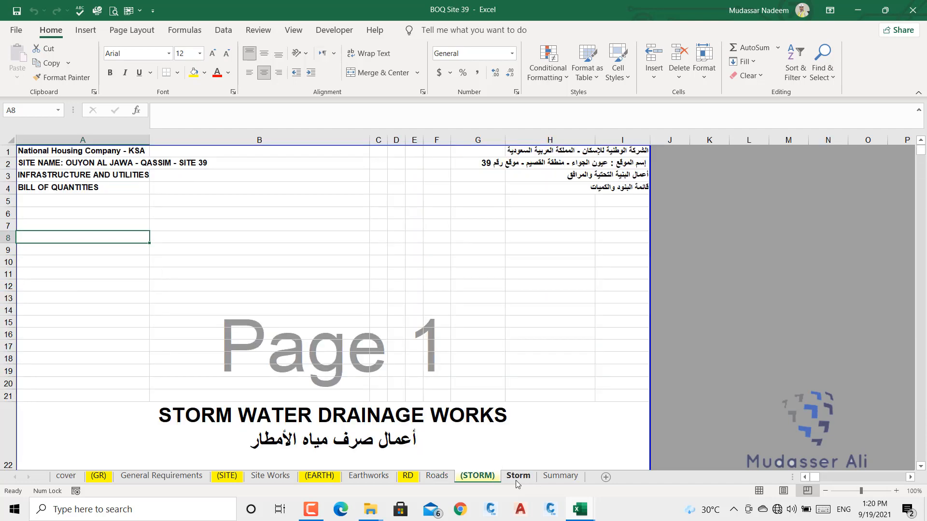
click(515, 479)
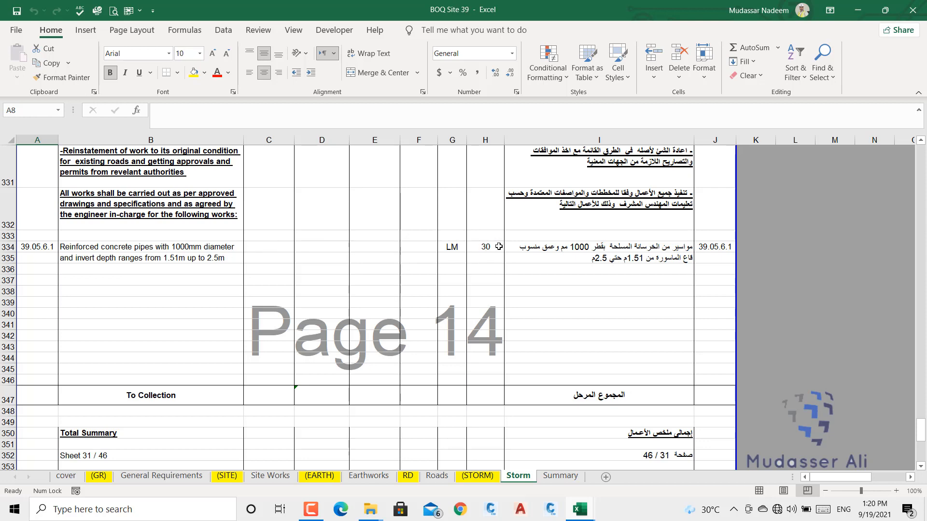
scroll(483, 267, down, 2)
scroll(420, 315, down, 5)
scroll(450, 309, up, 6)
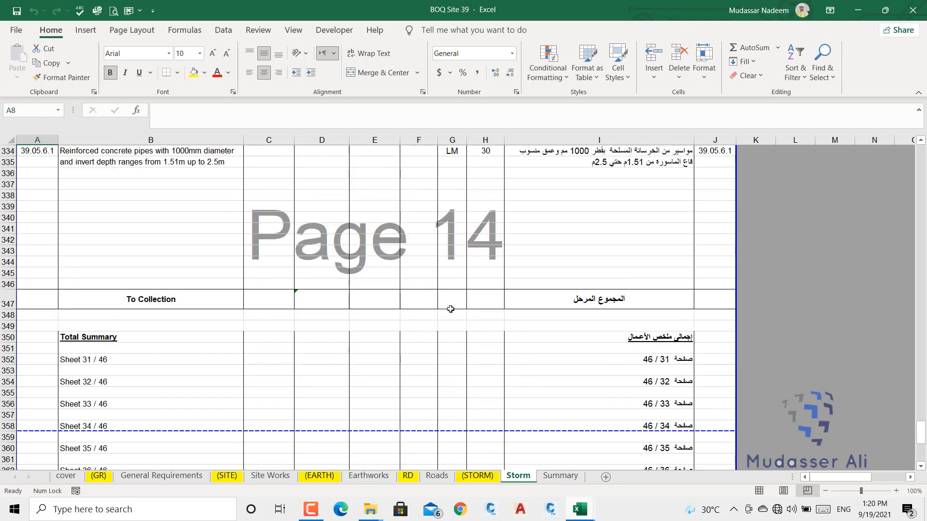
Step: Examine the stream tie-in item 39.05.5.1 and the storm water drainage pipe items 39.05.1.1 to 39.05.1.16 on the Storm sheet
scroll(450, 309, up, 12)
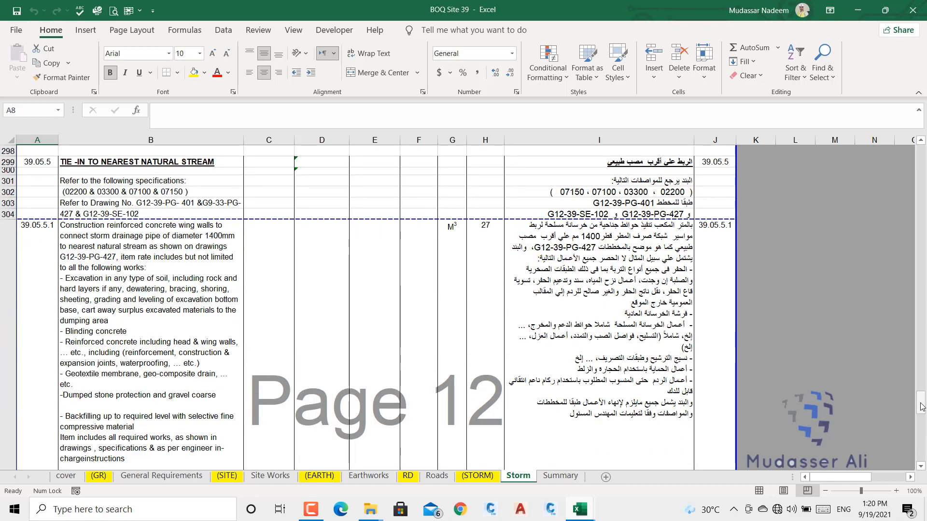
drag(922, 406, 873, 185)
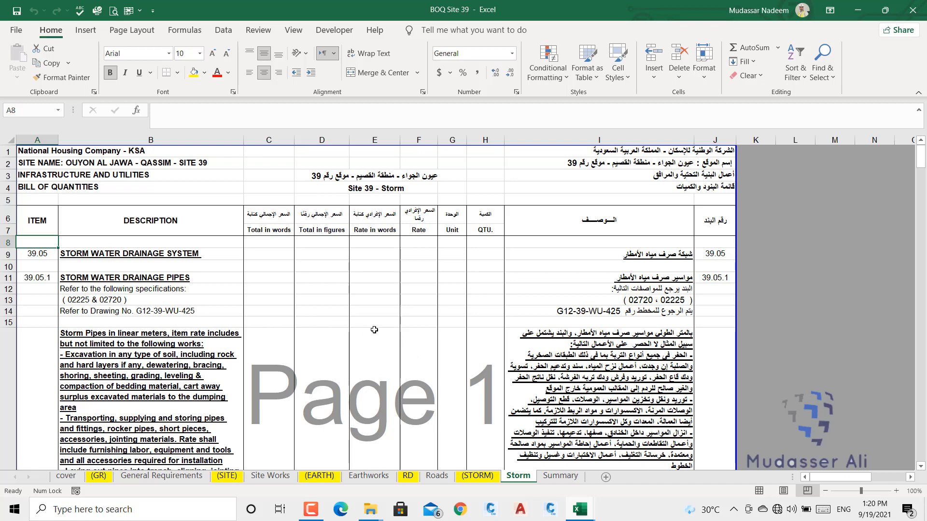
scroll(373, 325, down, 7)
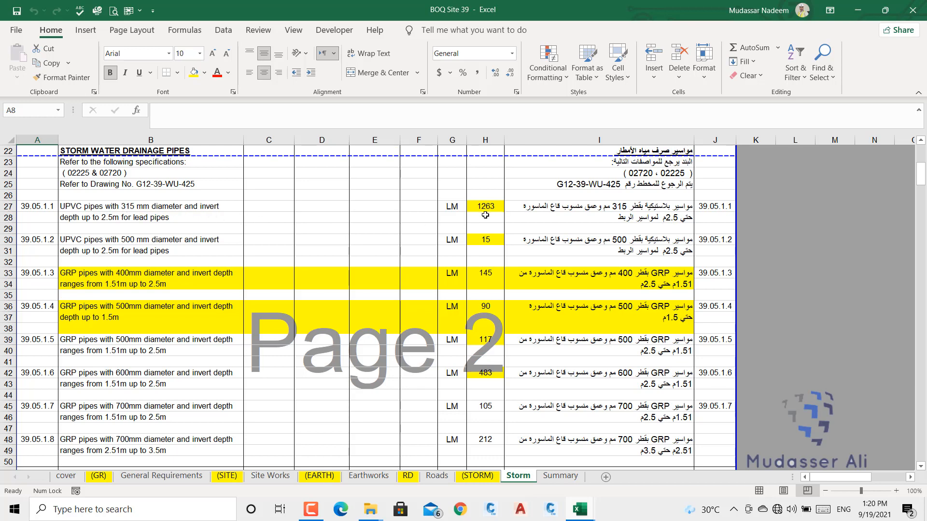
scroll(372, 275, down, 6)
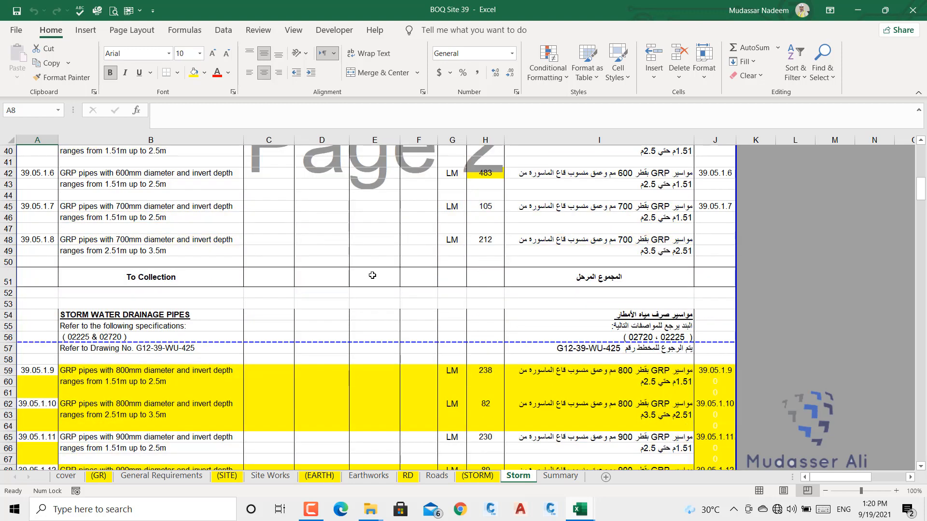
scroll(372, 275, down, 5)
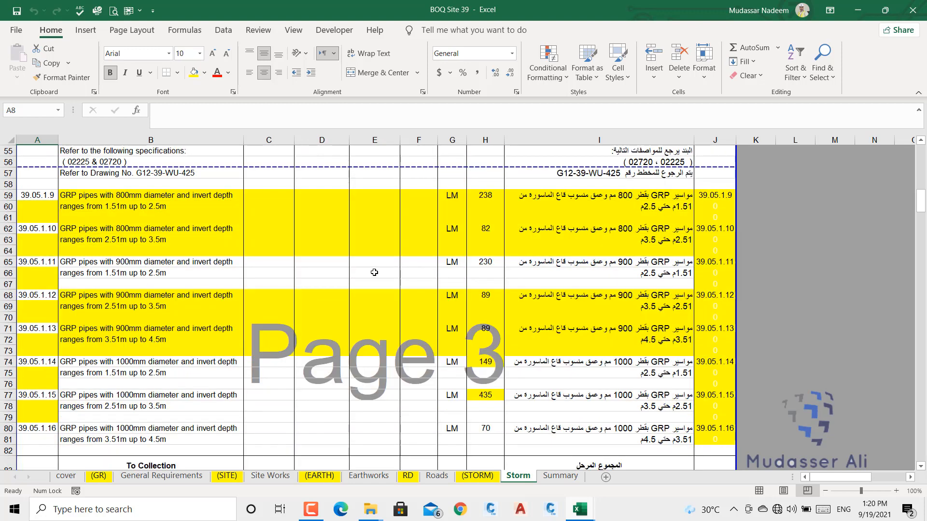
Step: View the Summary sheet and examine its division list with the total and VAT rows
click(559, 476)
scroll(145, 407, down, 9)
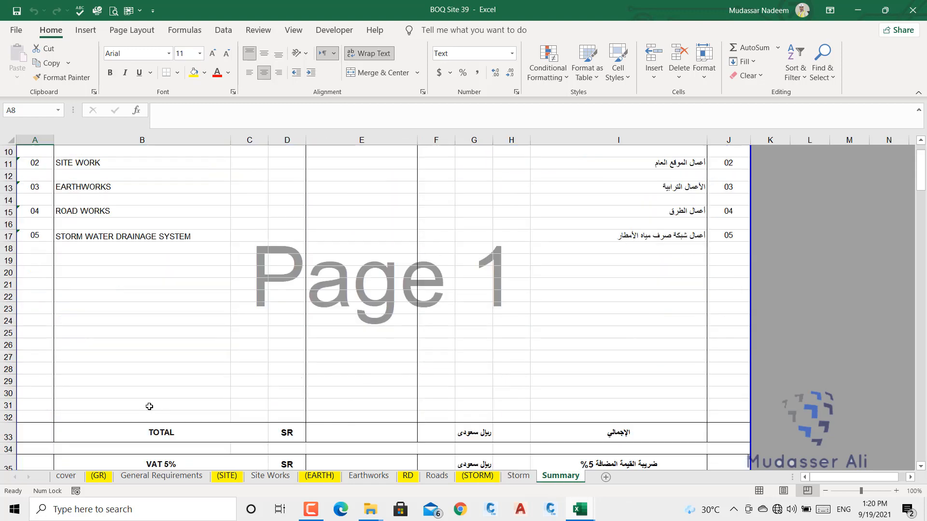
scroll(145, 407, up, 8)
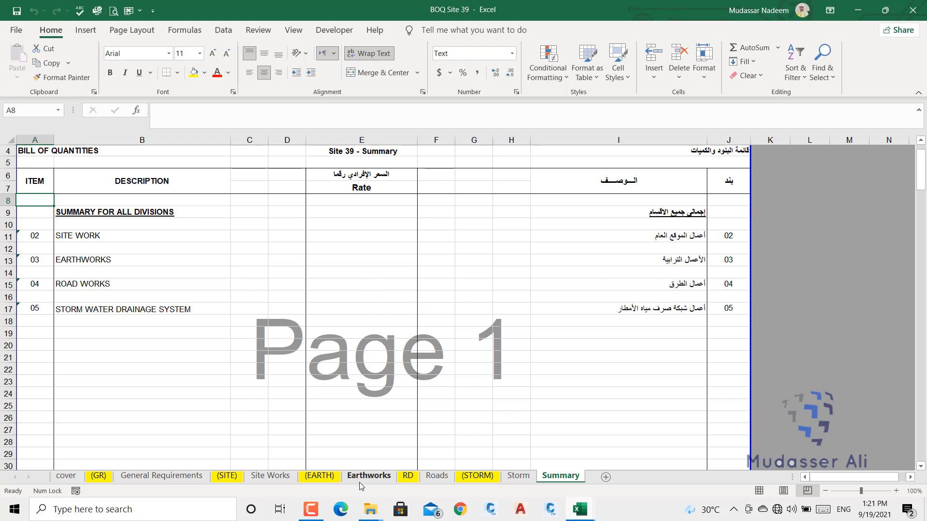
click(310, 513)
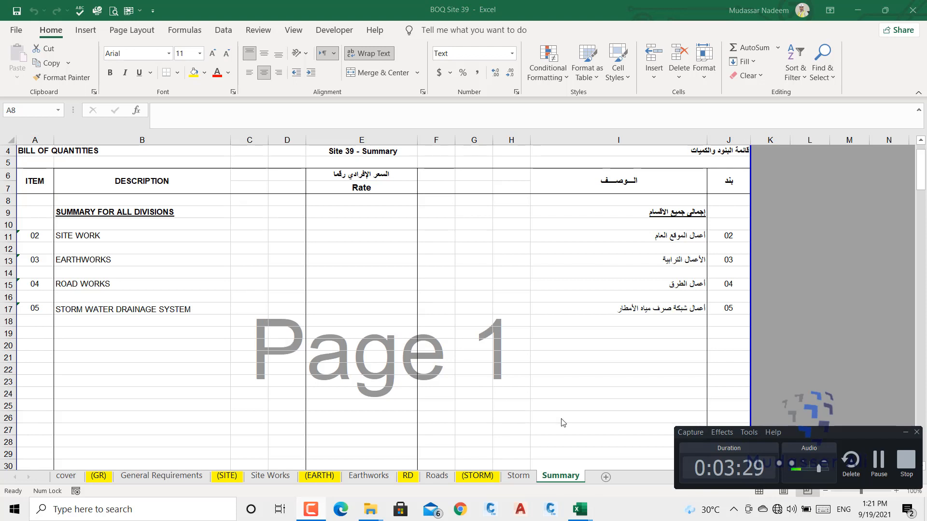
click(905, 432)
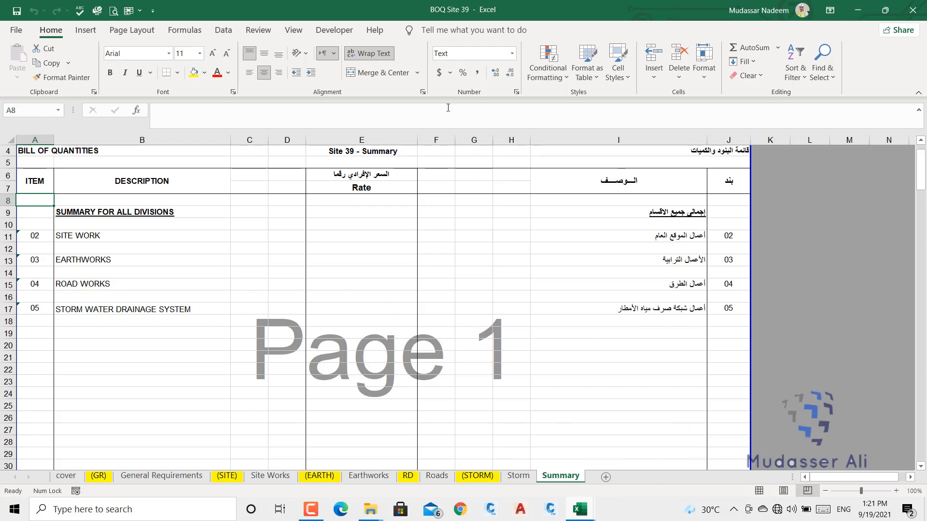
scroll(398, 226, up, 1)
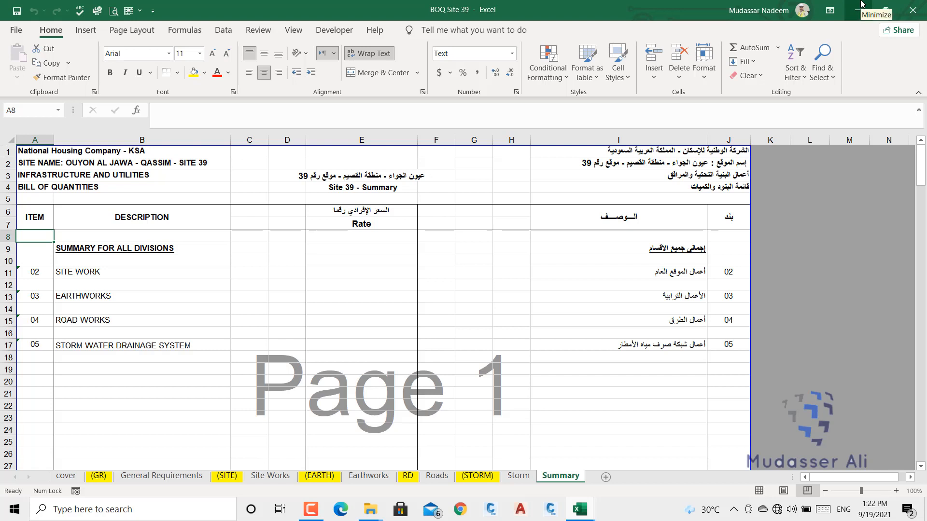
Step: Switch to the QUANTITY SURVAYING INVOICE 10 workbook, then to the Arabic payment certificate no. 10 workbook
click(860, 4)
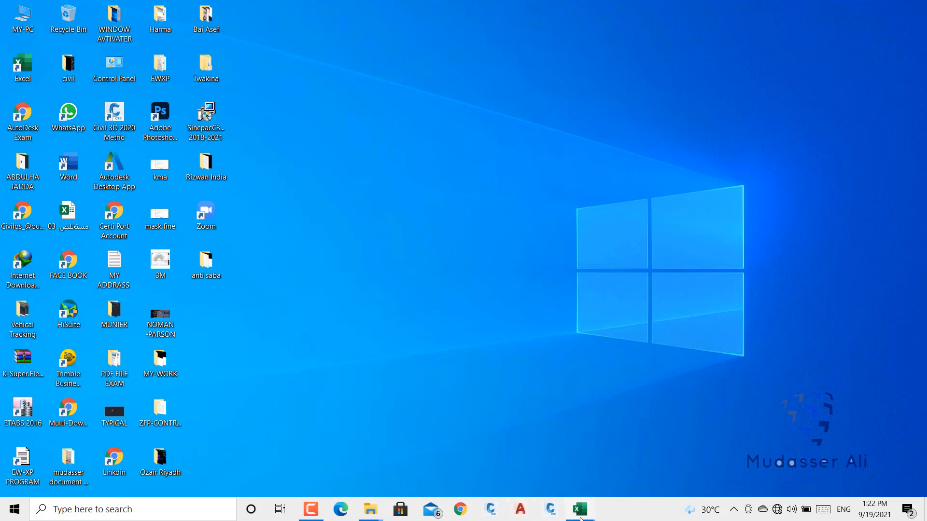
mouse_move(581, 519)
click(598, 456)
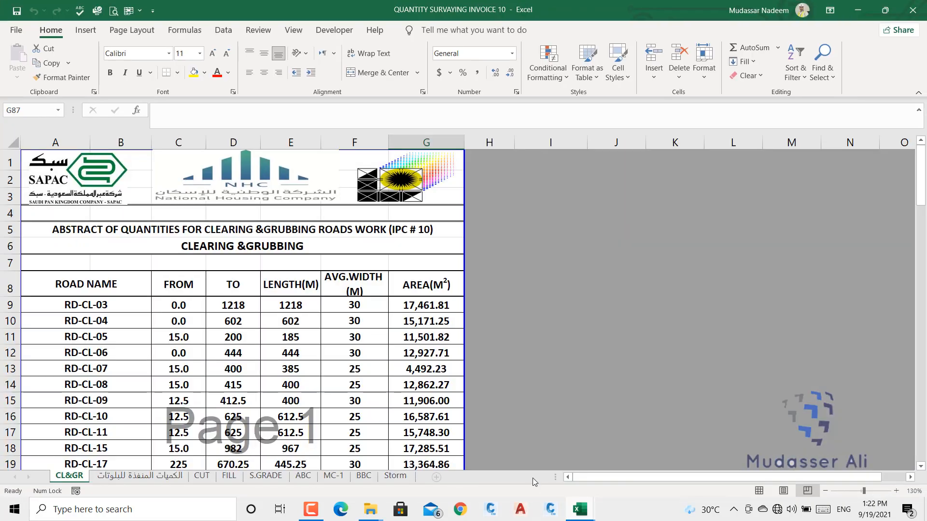
mouse_move(569, 507)
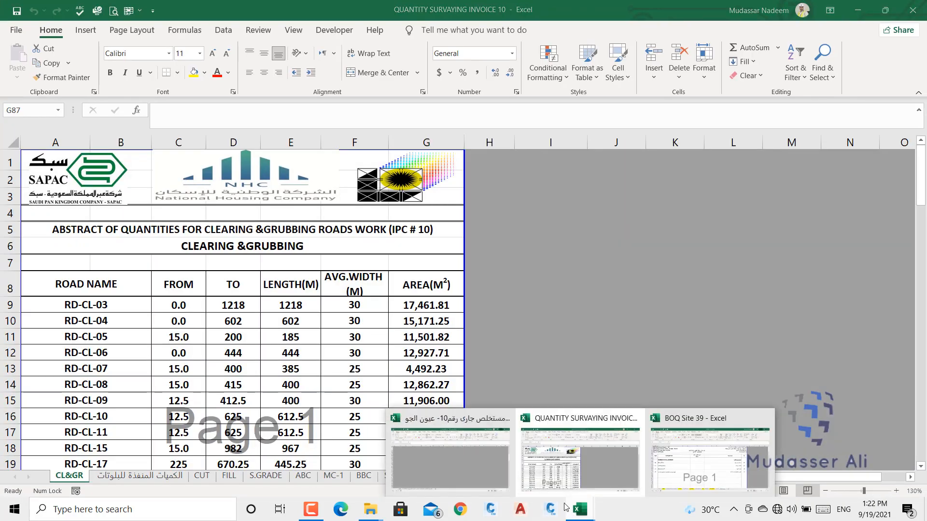
click(506, 472)
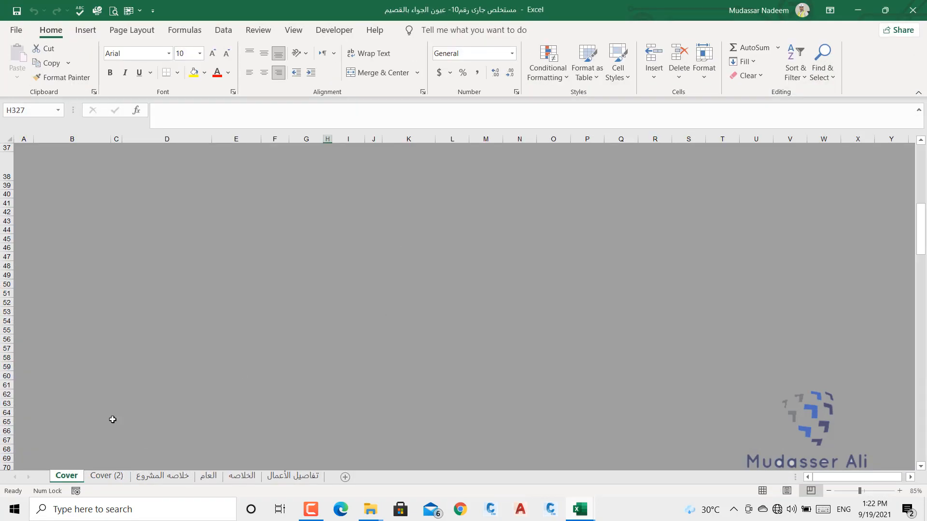
Step: View the Cover and Cover (2) sheets, examining the project title, certificate number and certificate period
scroll(127, 393, up, 12)
scroll(128, 396, down, 2)
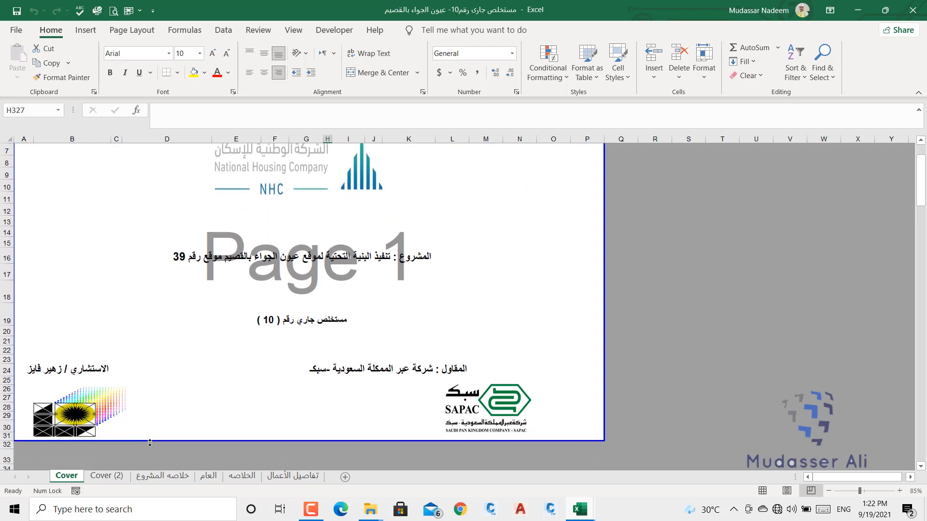
click(104, 475)
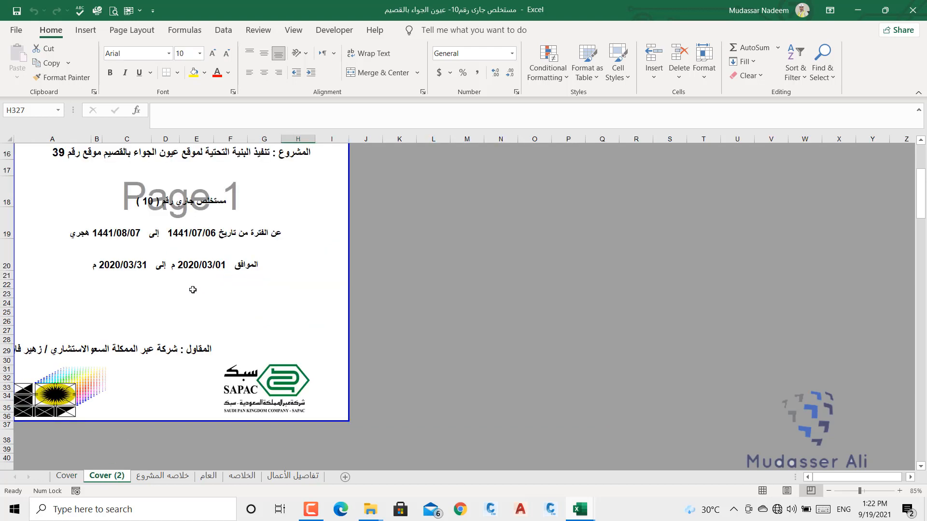
scroll(182, 288, up, 1)
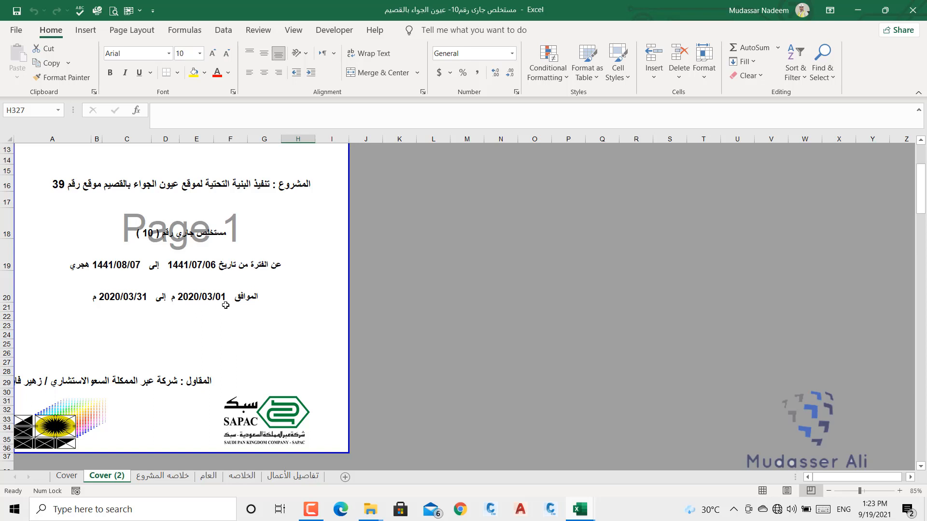
Step: View the خلاصه المشروع sheet and examine the project name, parties, location, contract values and signing date
click(163, 476)
scroll(291, 308, up, 5)
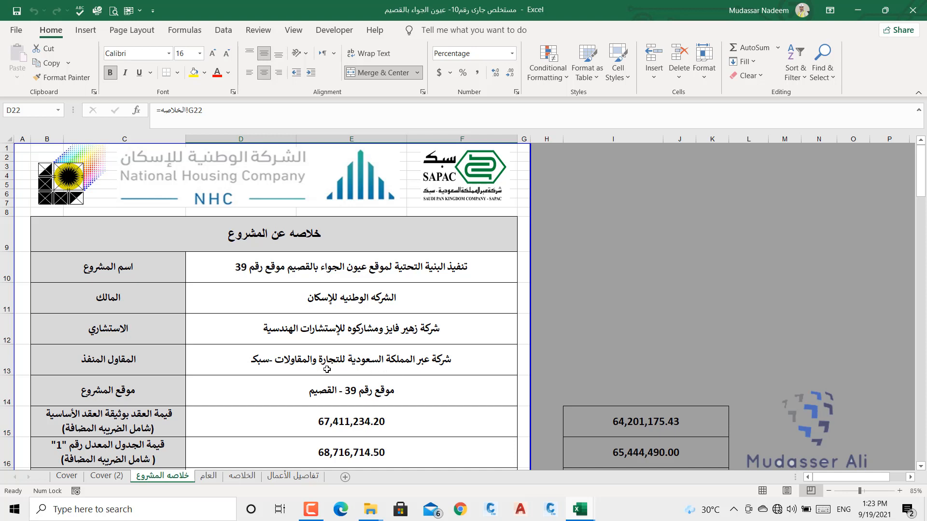
scroll(328, 371, down, 1)
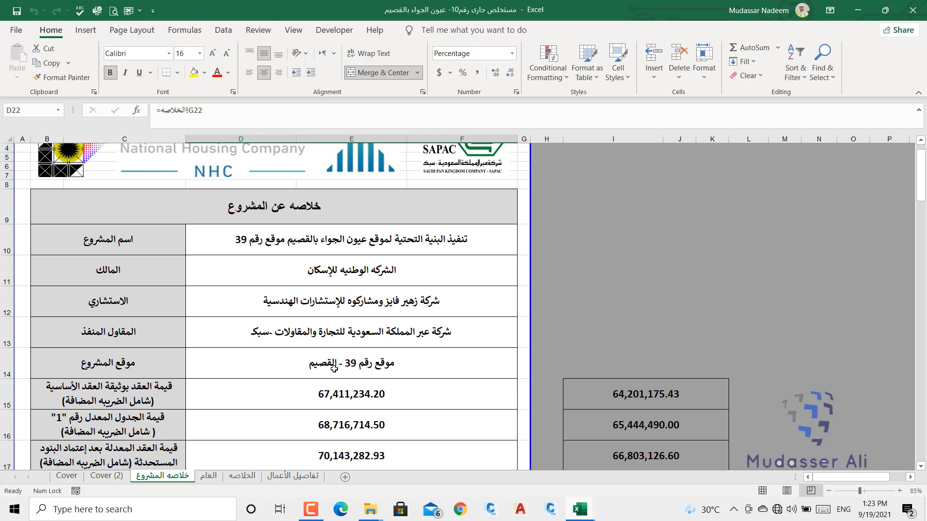
scroll(131, 400, down, 1)
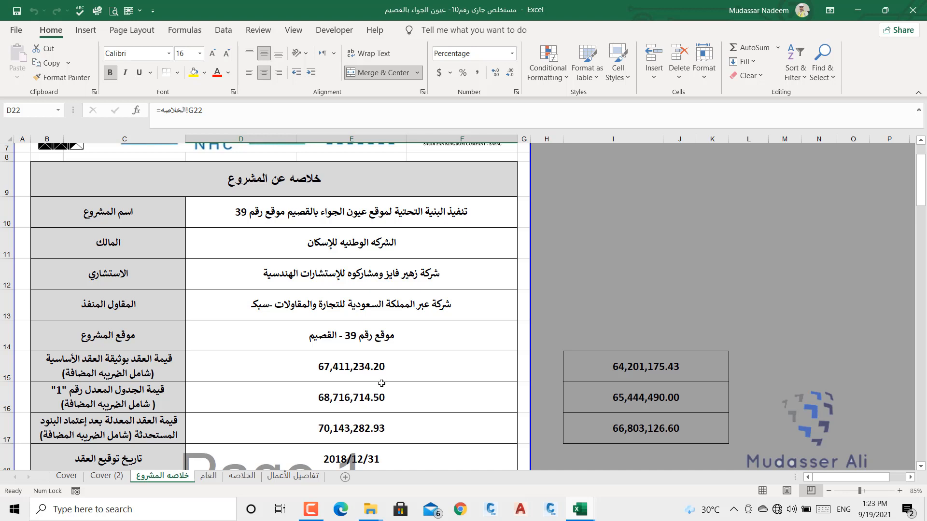
scroll(159, 388, down, 1)
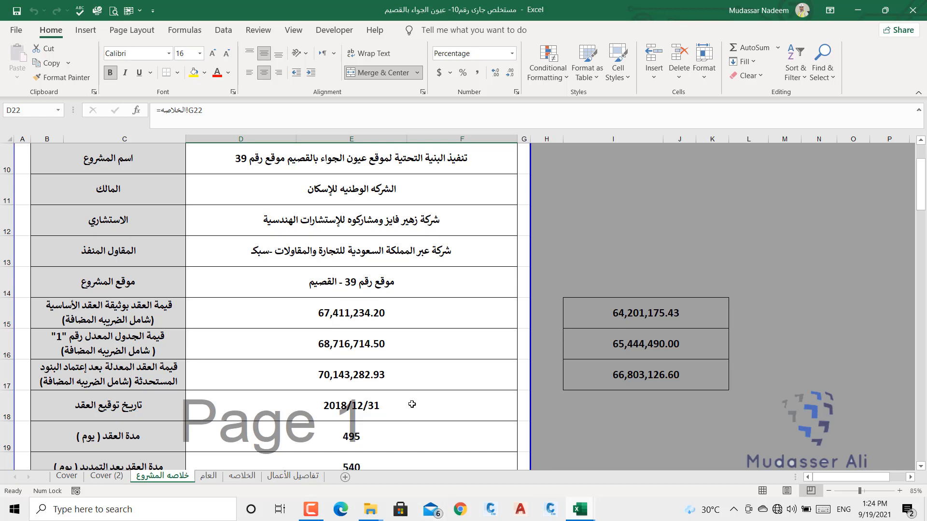
Step: Recheck the Summary sheet of the BOQ Site 39 workbook, then return to the payment certificate's project summary
mouse_move(592, 511)
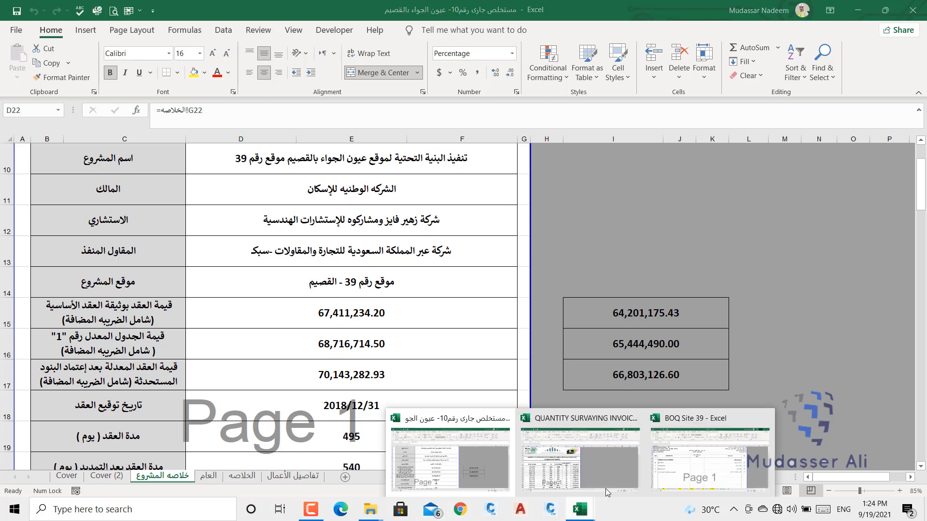
click(694, 449)
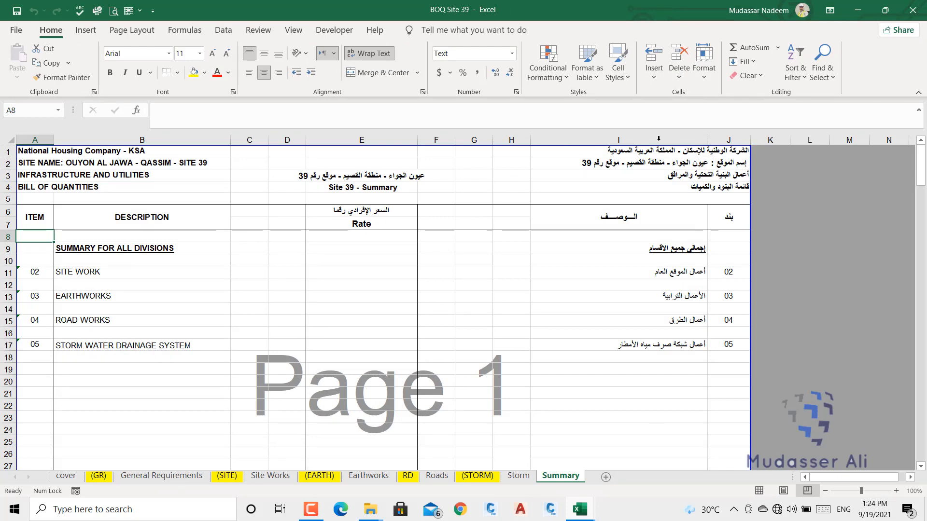
click(858, 11)
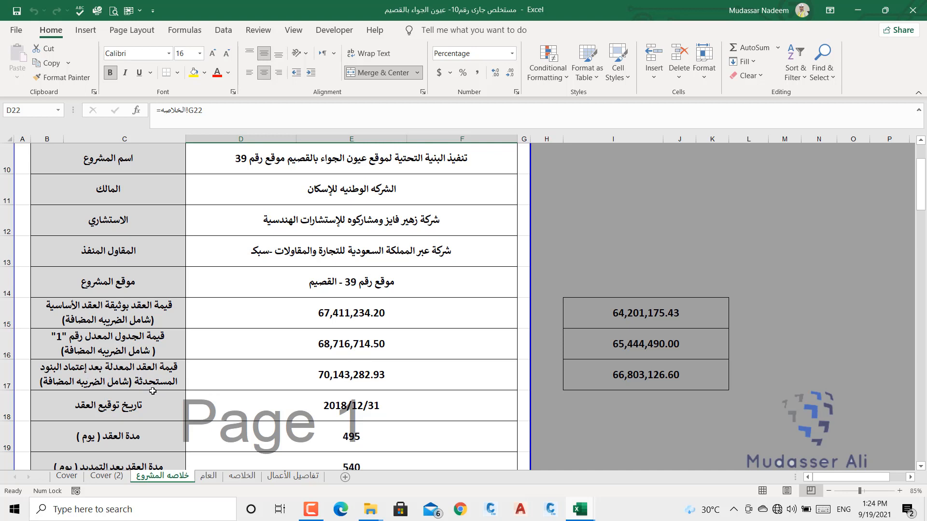
Step: Examine the adjusted contract value in D17, the scheduled progress percentage in D21 and the contract duration rows
click(351, 376)
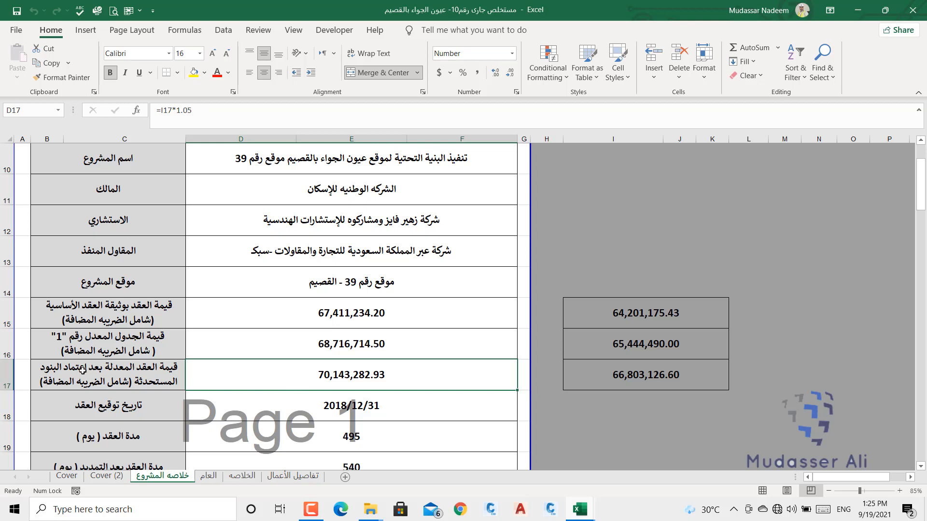
scroll(198, 394, down, 2)
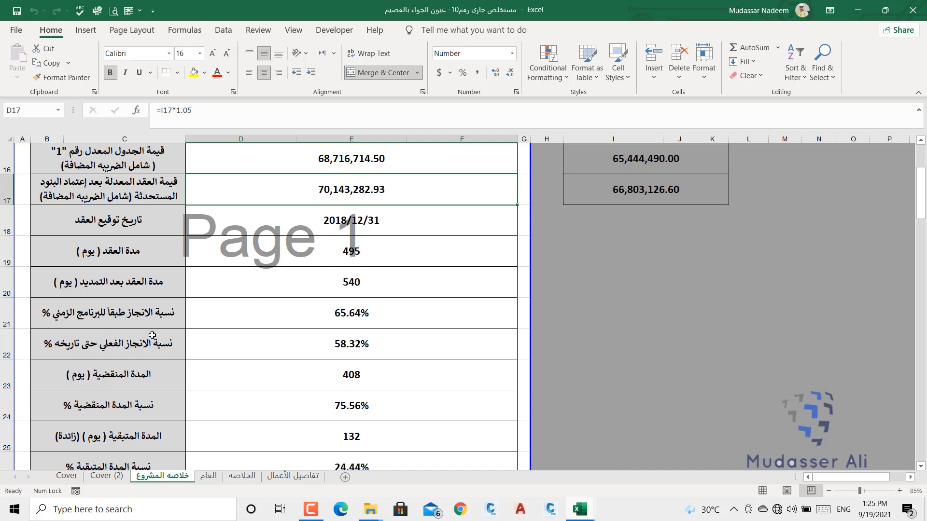
click(372, 311)
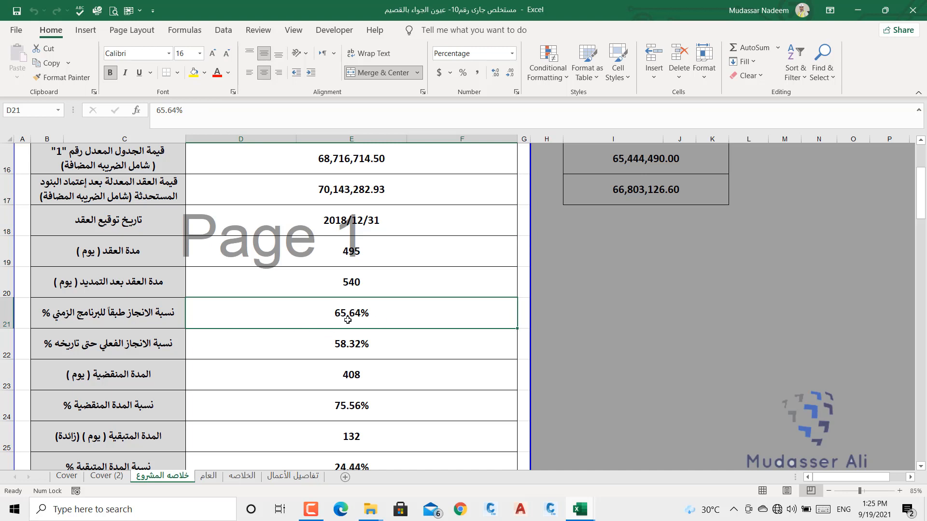
scroll(217, 353, down, 1)
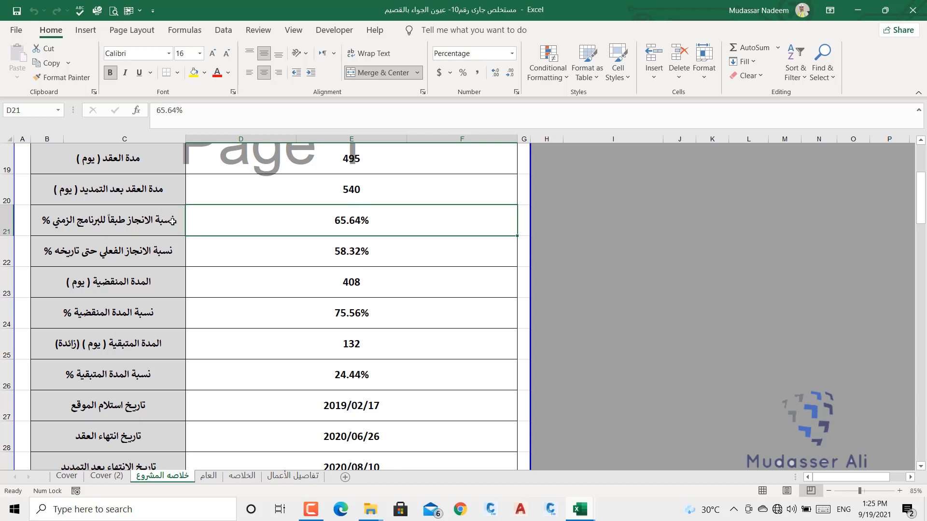
Step: Fill rows 21 to 25 of the project summary, from scheduled progress percentage to remaining duration, with yellow
drag(176, 224, 291, 257)
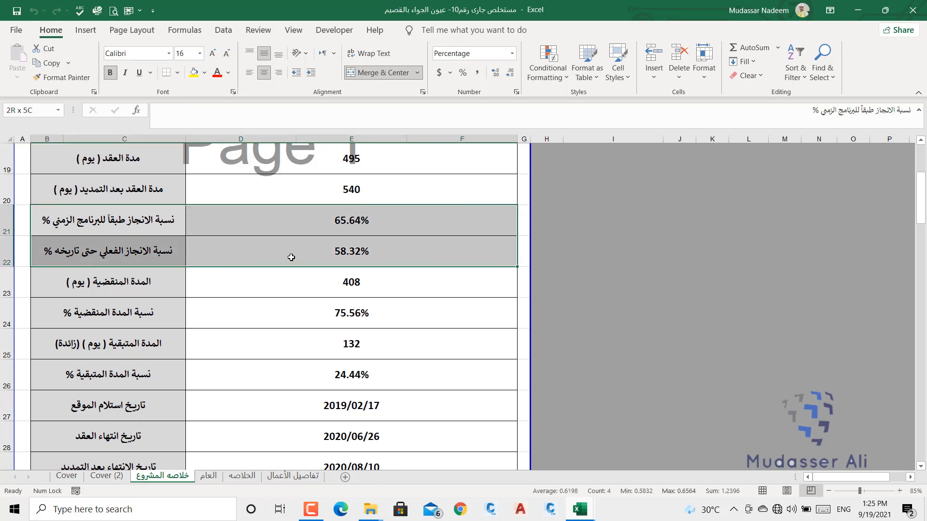
click(194, 72)
click(279, 278)
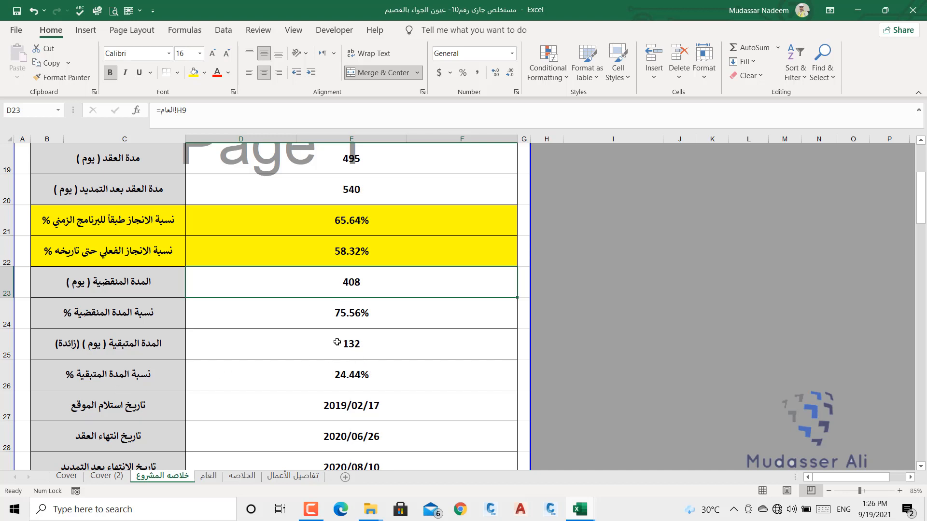
click(358, 342)
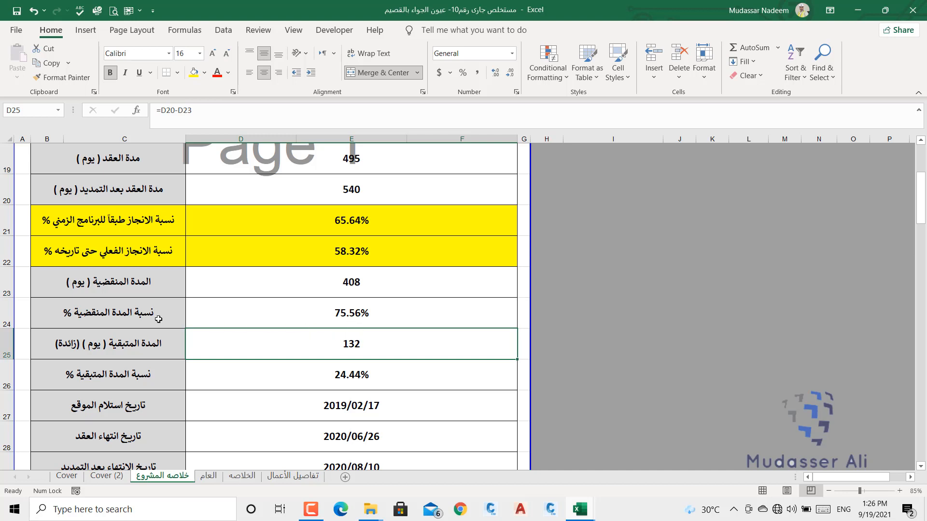
drag(54, 222, 355, 358)
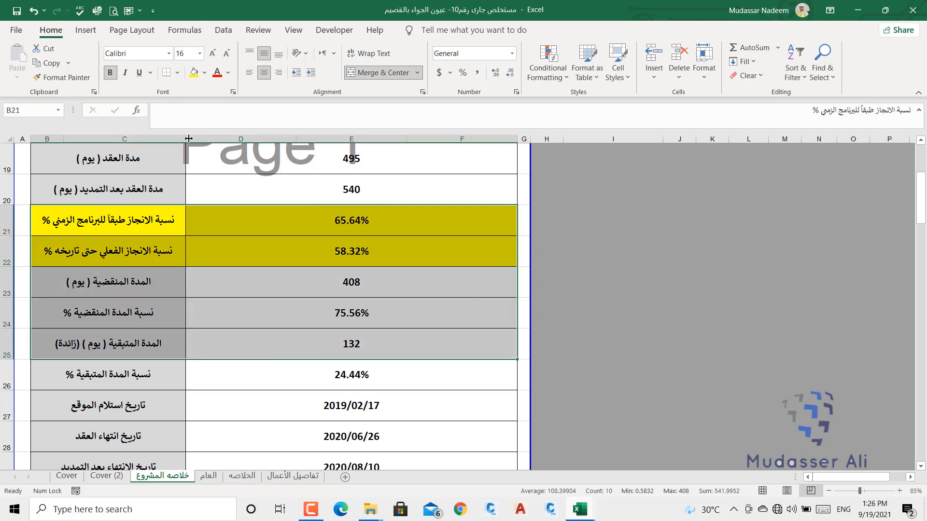
click(194, 72)
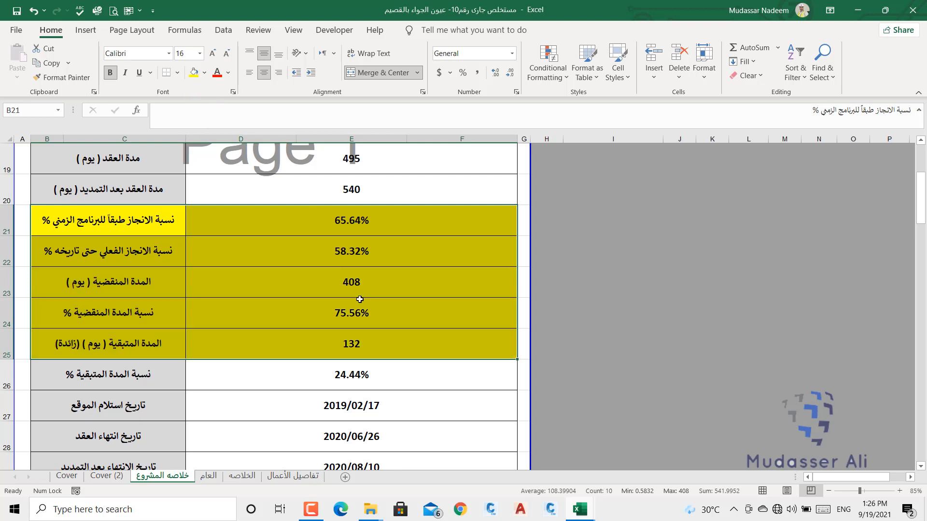
Step: Fill row 26 of the project summary, the remaining duration percentage, with yellow
scroll(287, 306, down, 1)
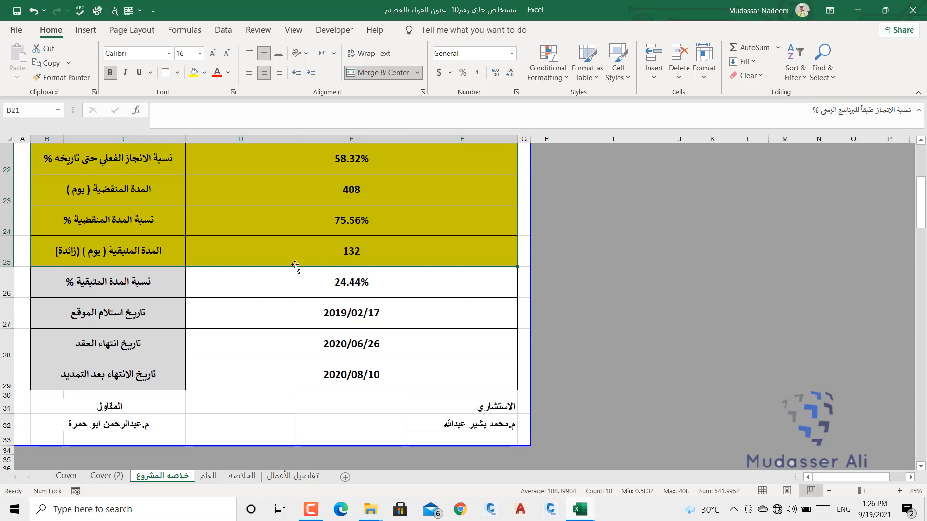
click(92, 278)
drag(228, 256, 430, 273)
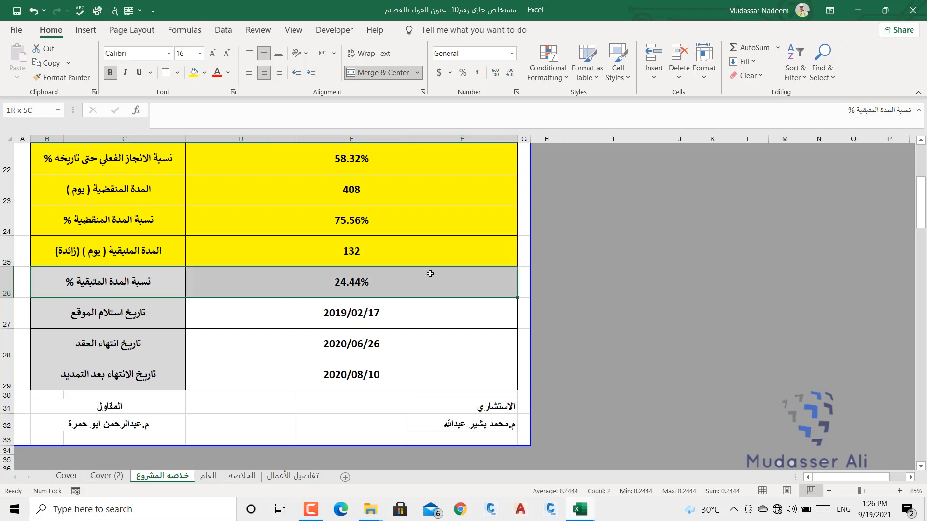
click(193, 72)
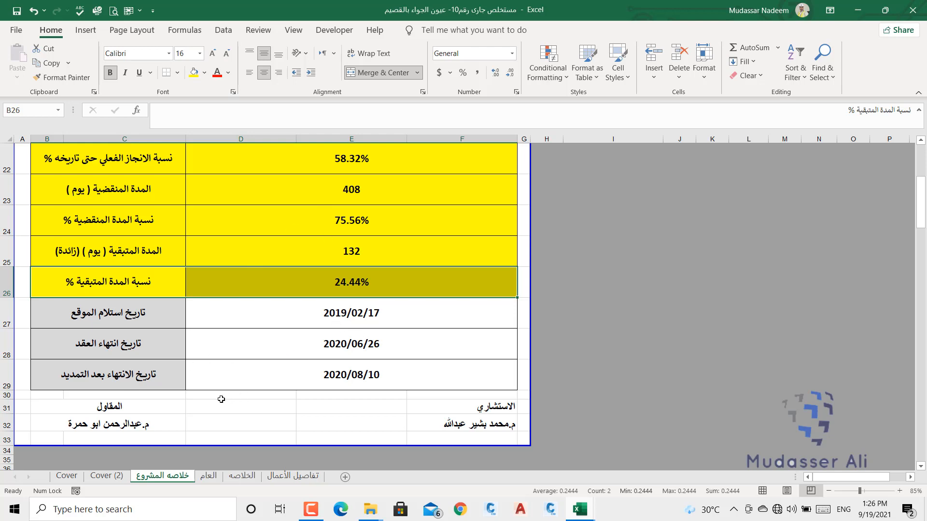
Step: Review the highlighted project summary rows, then inspect the remaining duration formula in H10 of the العام sheet
scroll(221, 399, up, 3)
scroll(221, 400, down, 4)
scroll(221, 399, up, 1)
scroll(190, 331, up, 2)
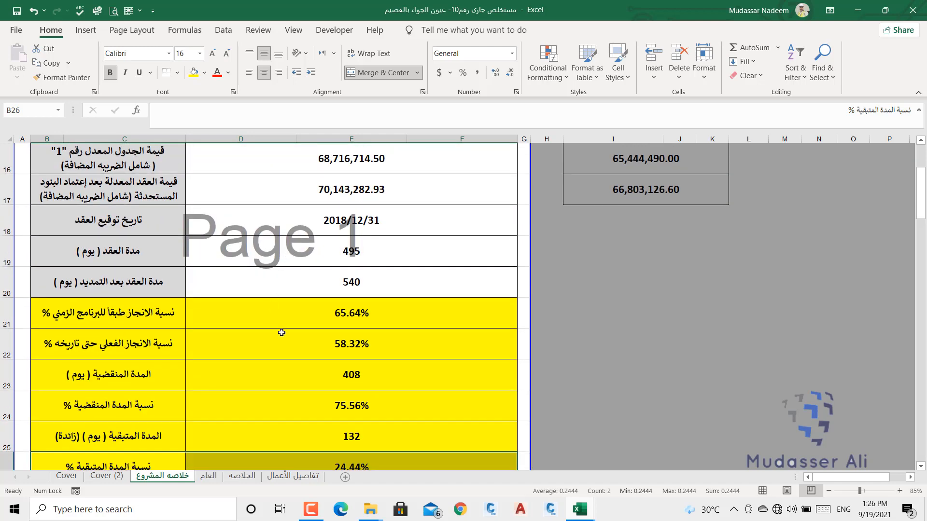
click(209, 477)
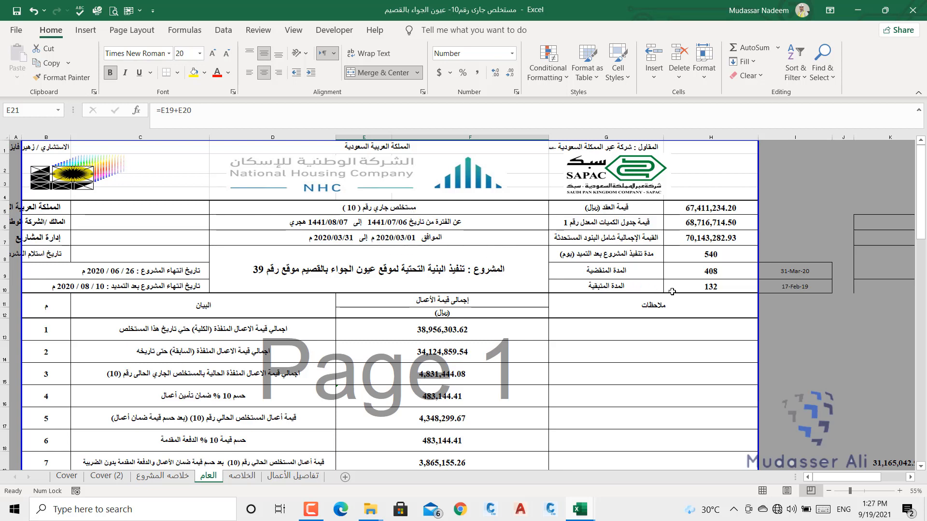
click(710, 289)
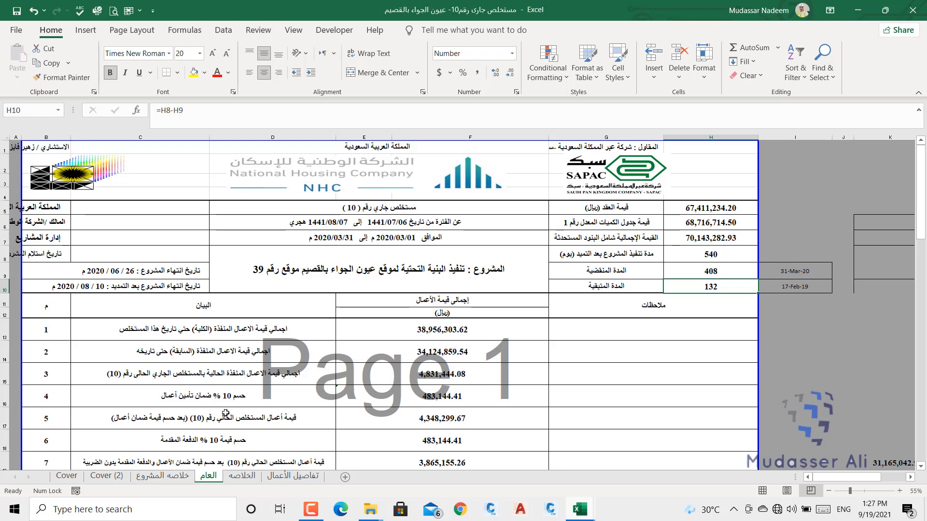
Step: Return to the خلاصه المشروع sheet and reread the project details, contract values, durations and completion dates
click(111, 477)
click(164, 478)
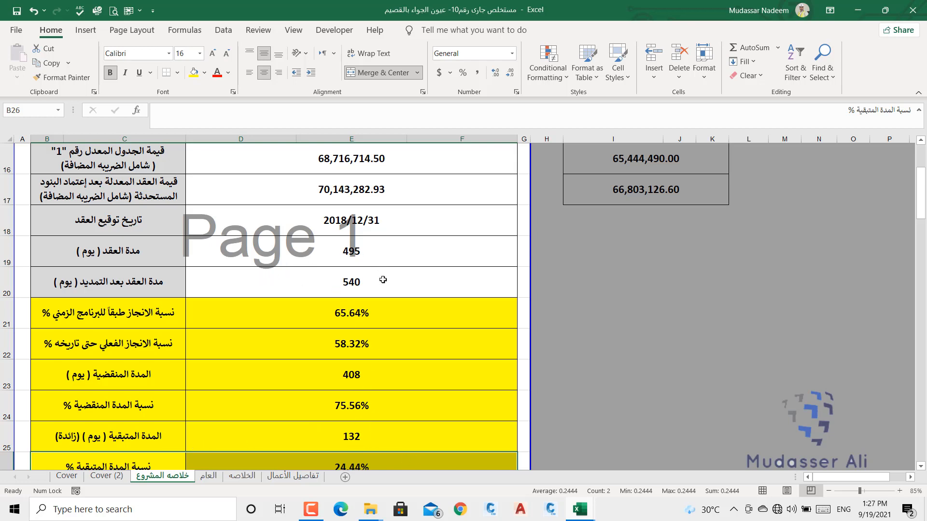
scroll(284, 335, up, 3)
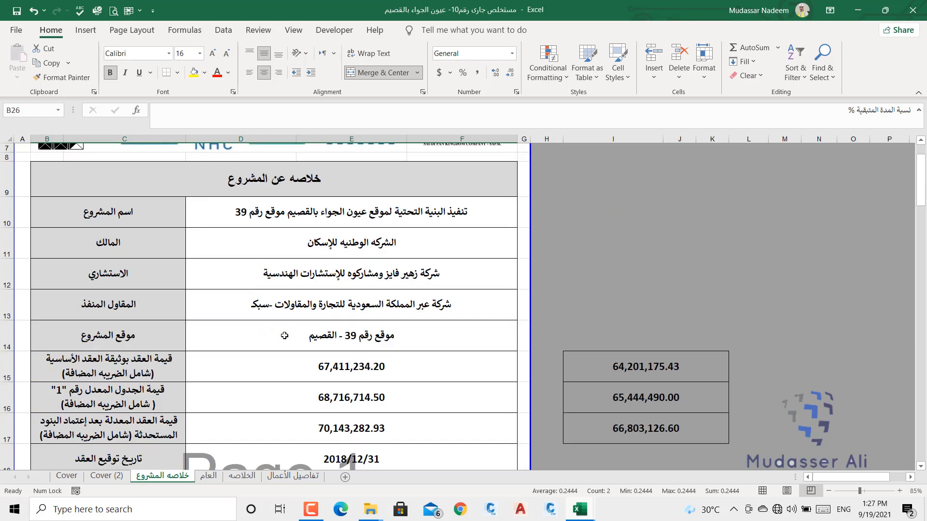
scroll(368, 318, down, 5)
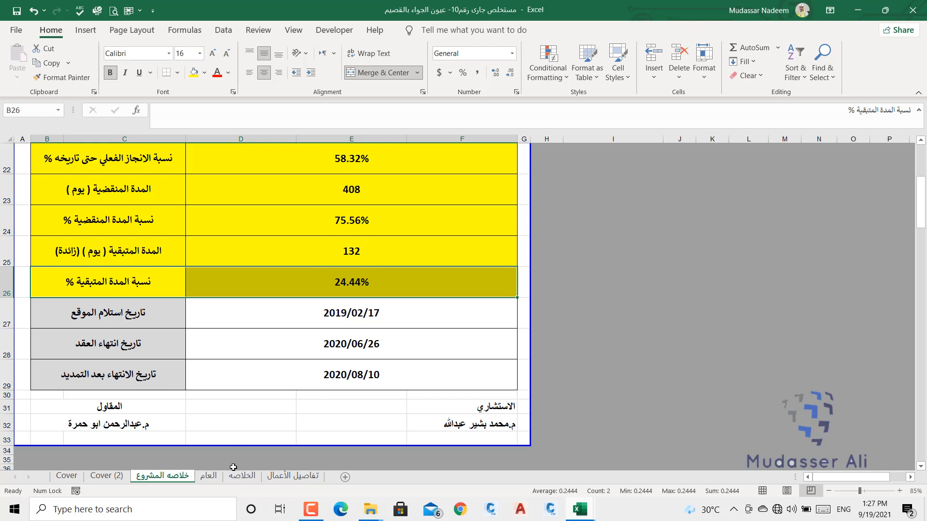
Step: View the العام sheet and examine the value of works for current certificate no. 10 in E15
click(209, 476)
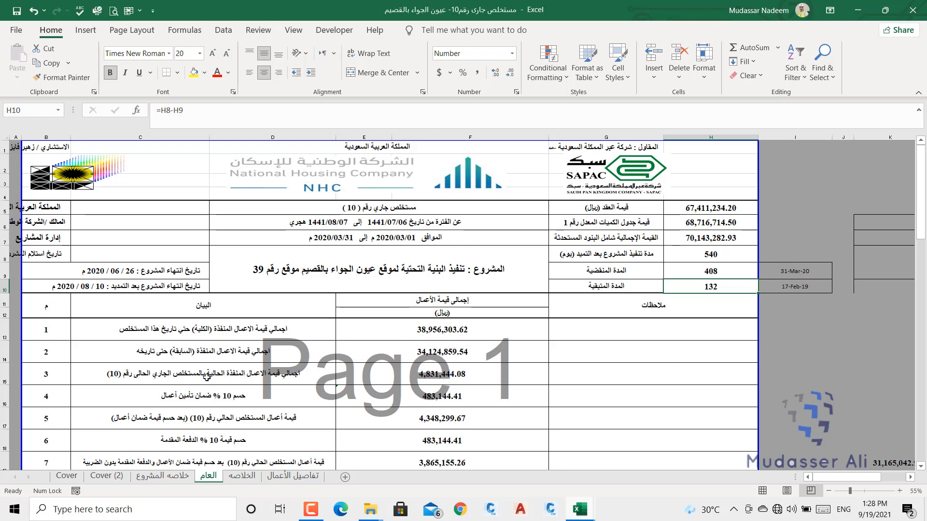
click(446, 368)
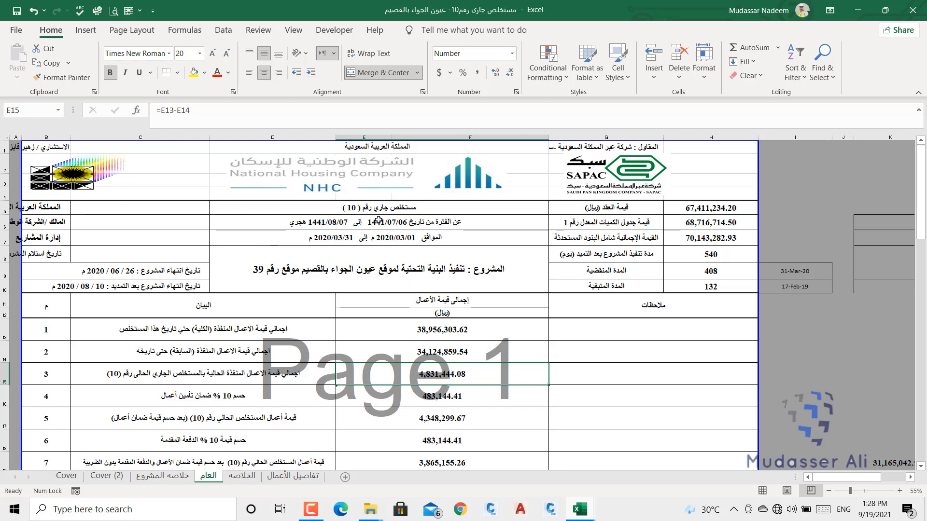
scroll(447, 387, down, 1)
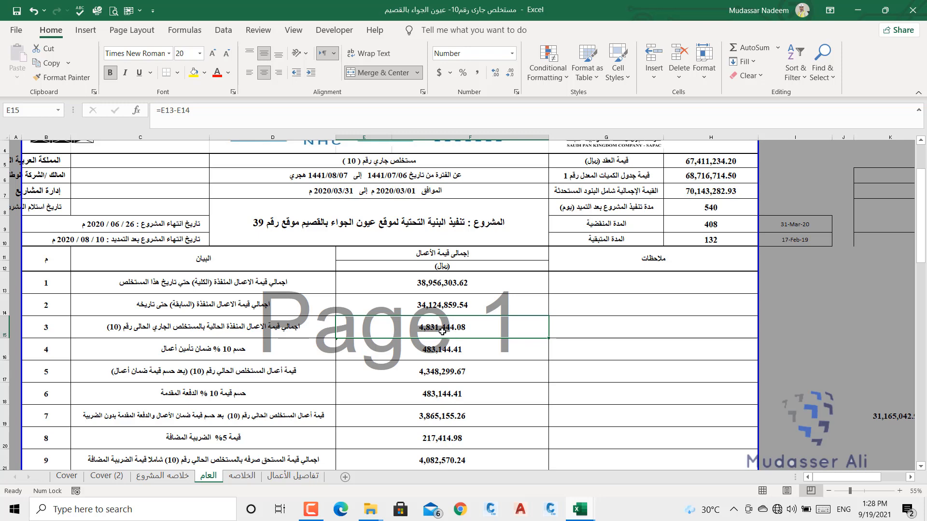
ctrl+scroll(437, 328, up, 1)
scroll(447, 340, down, 1)
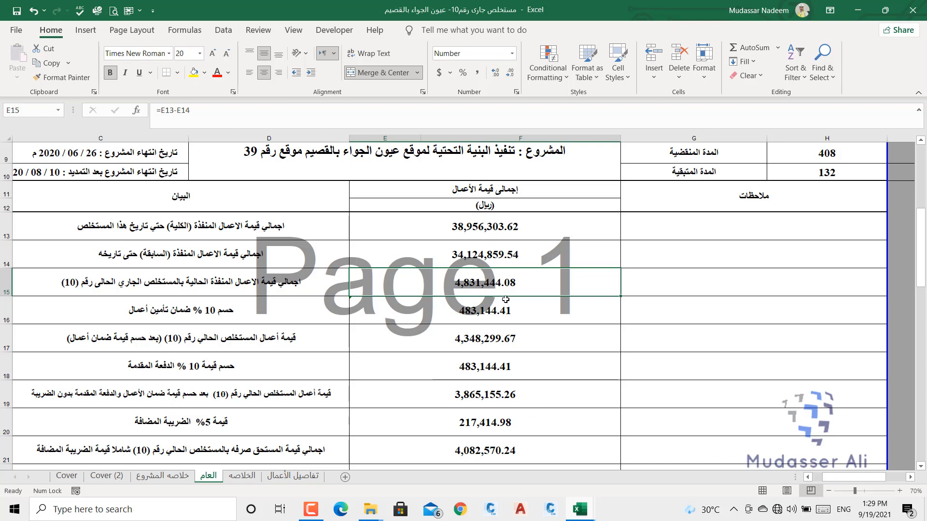
Step: Inspect the formulas in E15 to E19 for the 10% retention, the 10% advance payment deduction and the net values
click(475, 314)
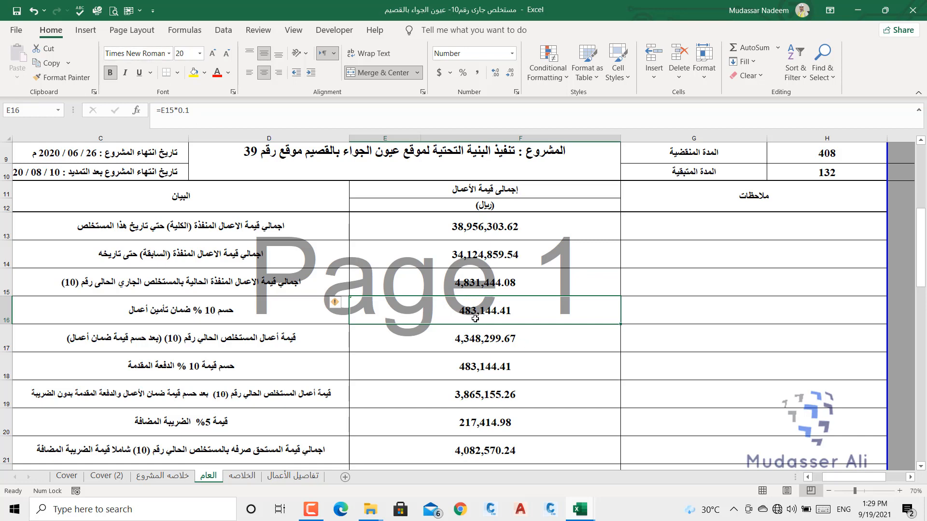
click(473, 282)
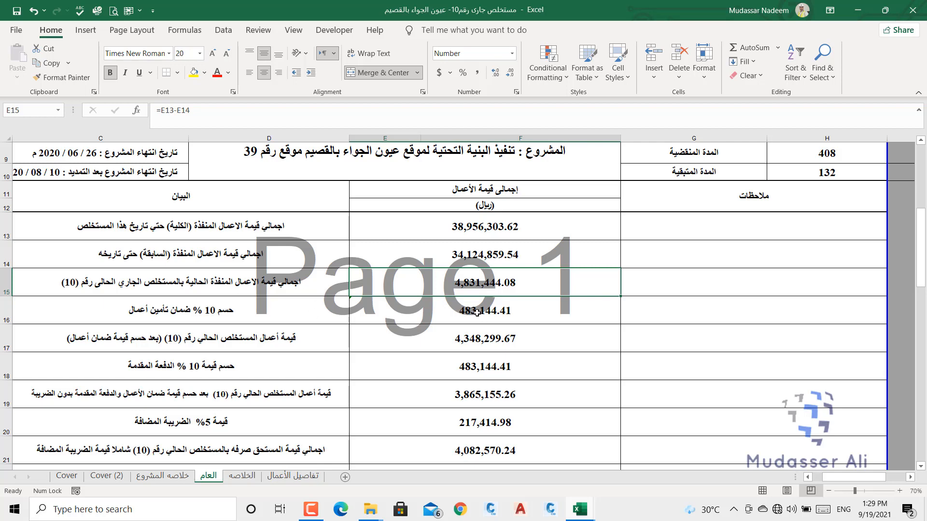
click(478, 314)
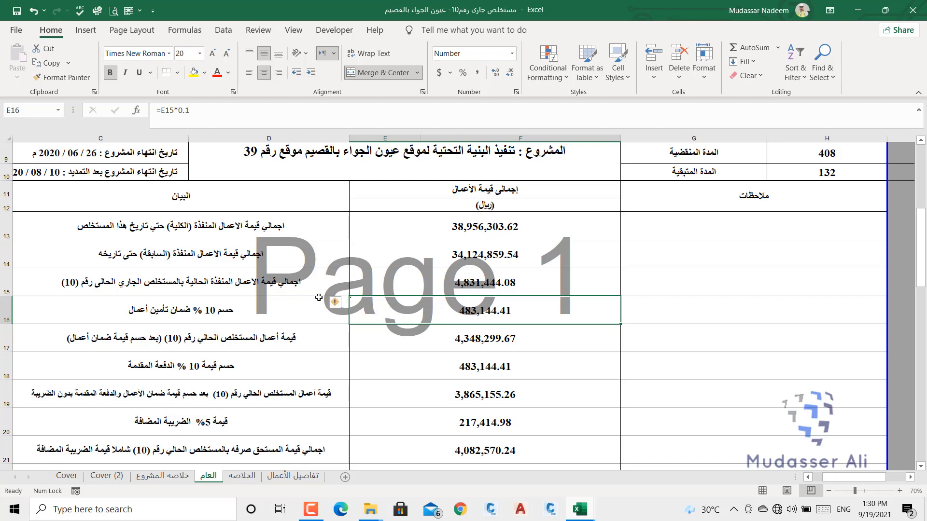
click(458, 340)
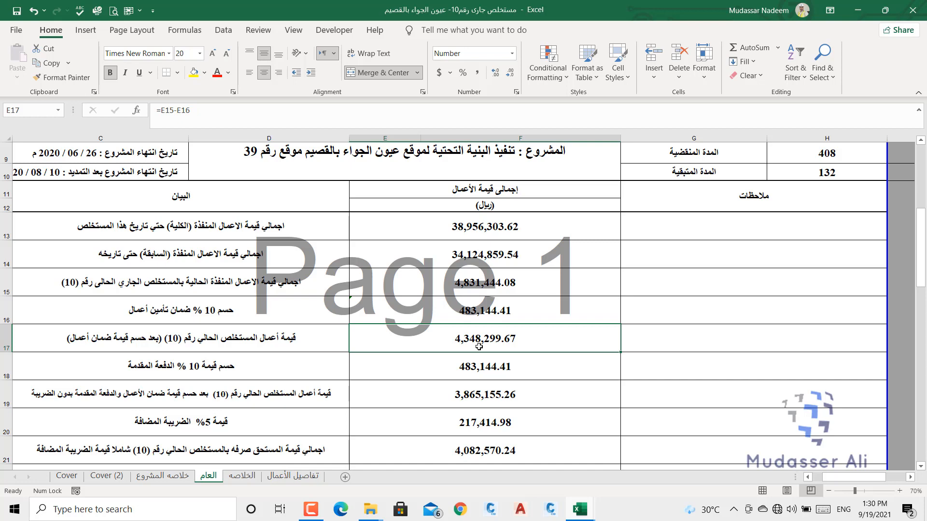
click(473, 370)
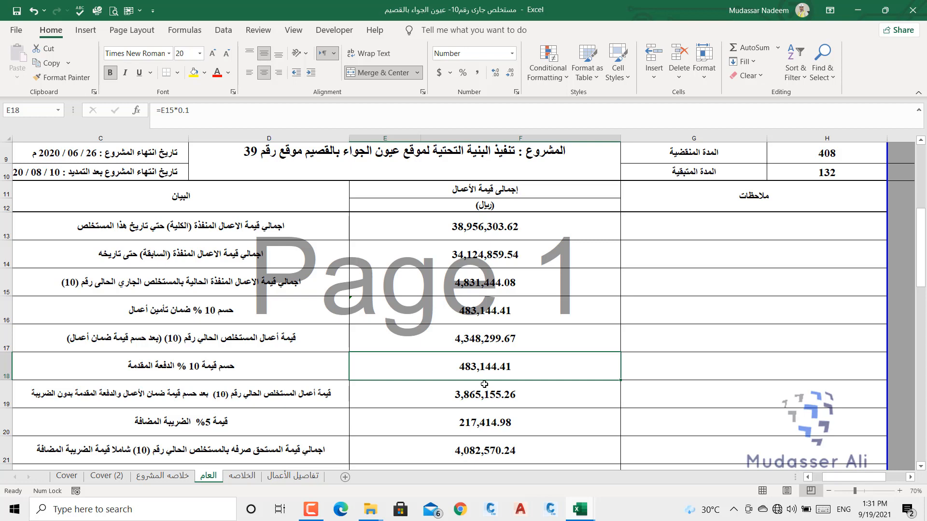
click(465, 395)
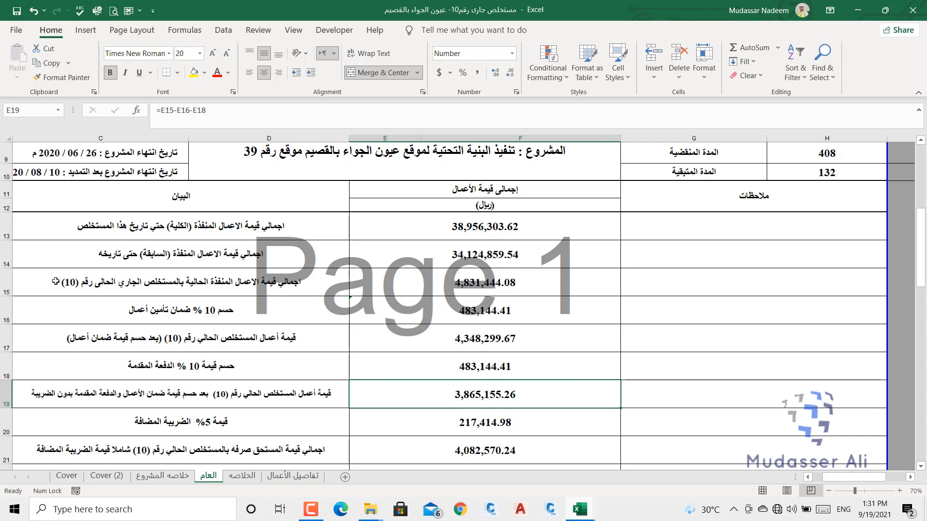
Step: Fill row 15 of the العام sheet, the current certificate's works value, with yellow across its description and amount
drag(55, 281, 521, 284)
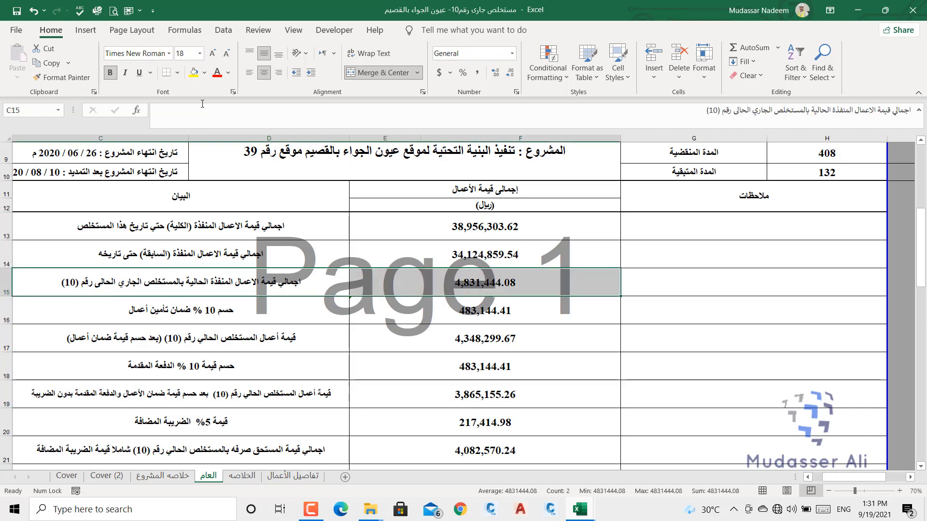
click(194, 72)
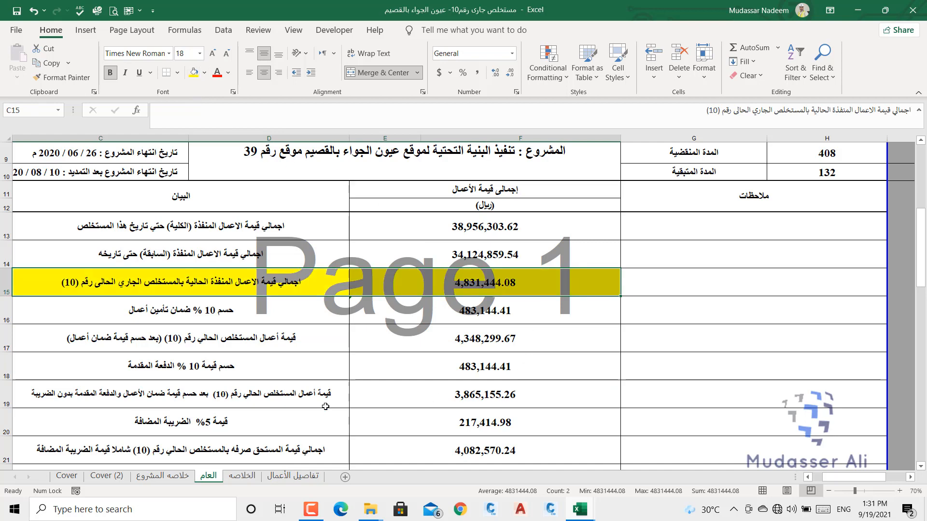
Step: Examine the formulas in E18 to E21 for the advance payment deduction, pre-tax value, 5% VAT and total amount due
click(453, 398)
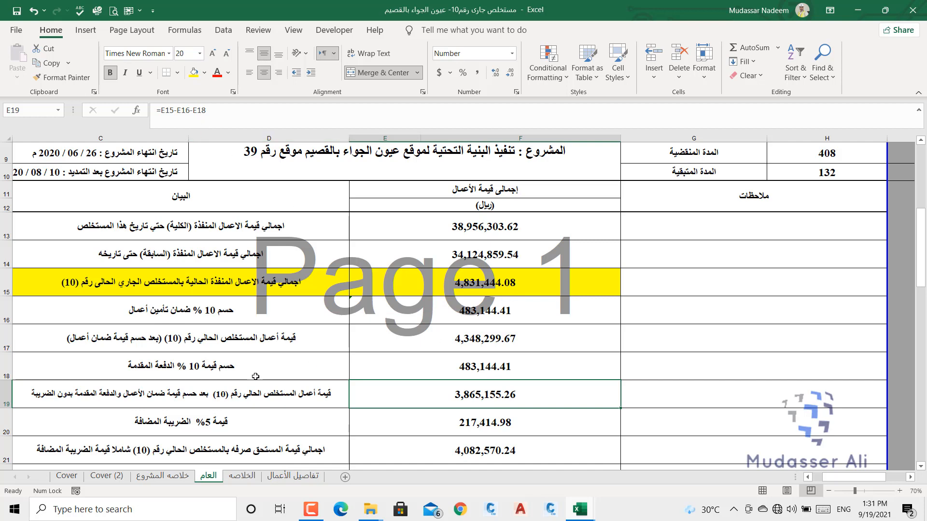
click(479, 369)
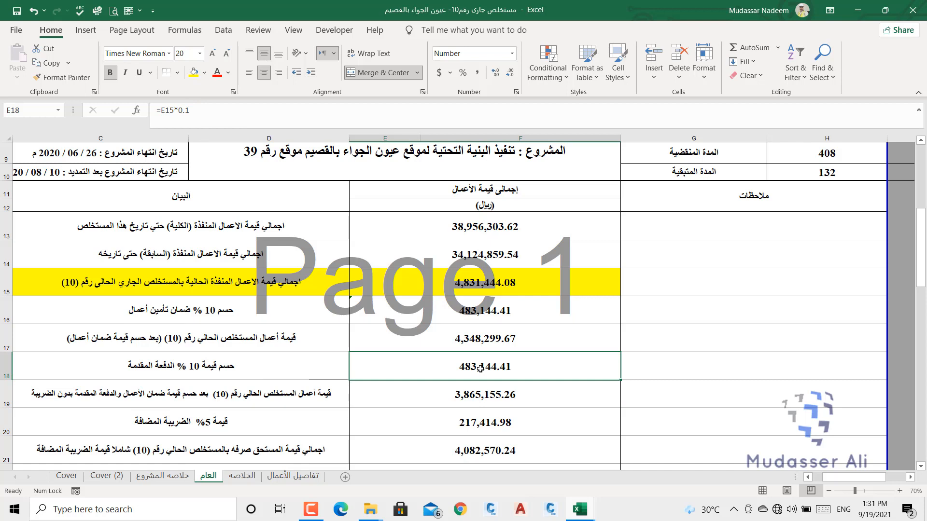
click(498, 394)
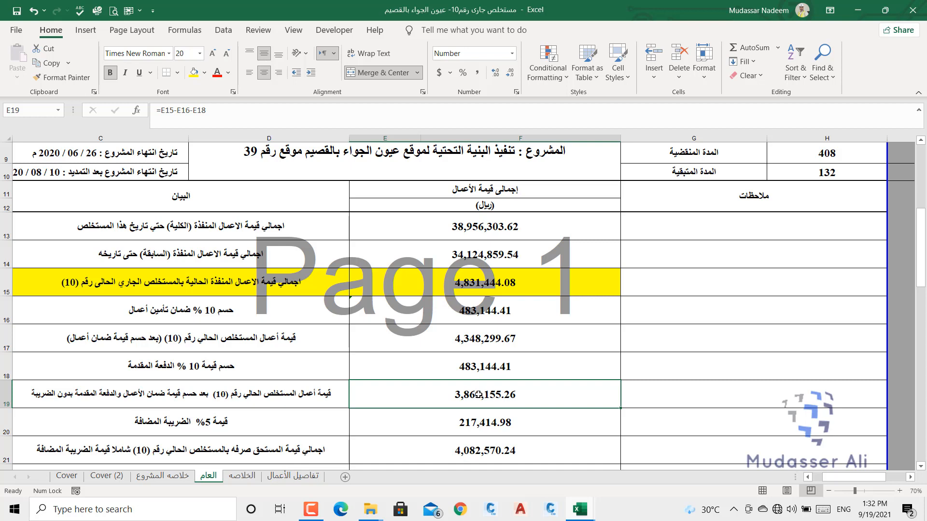
click(312, 507)
click(311, 507)
click(482, 426)
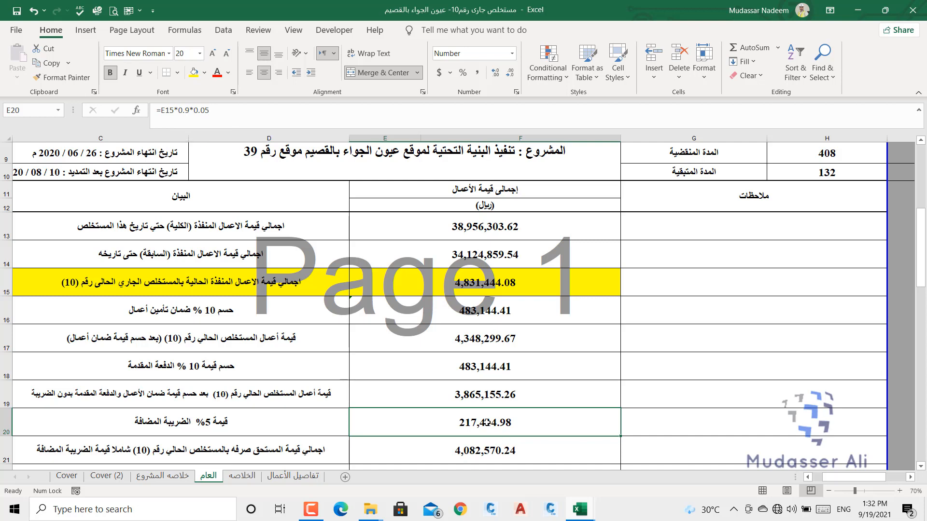
click(475, 449)
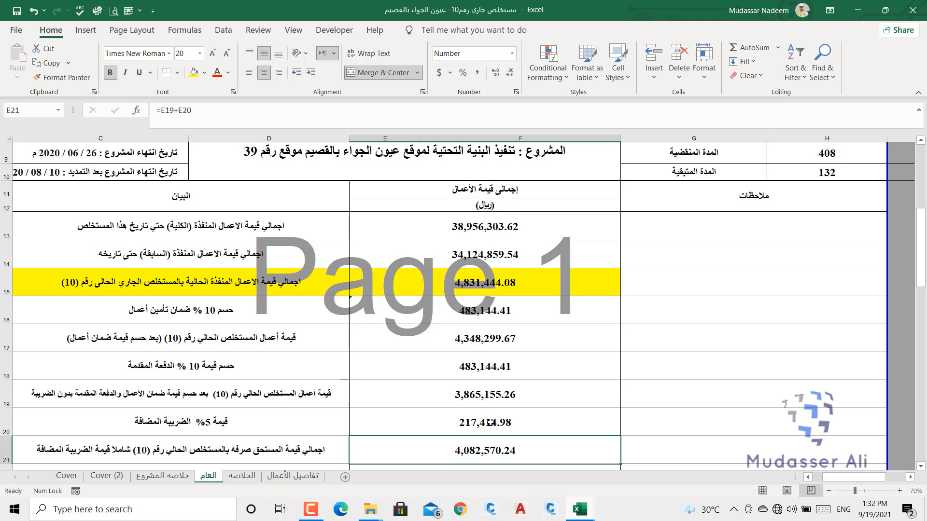
scroll(477, 386, down, 1)
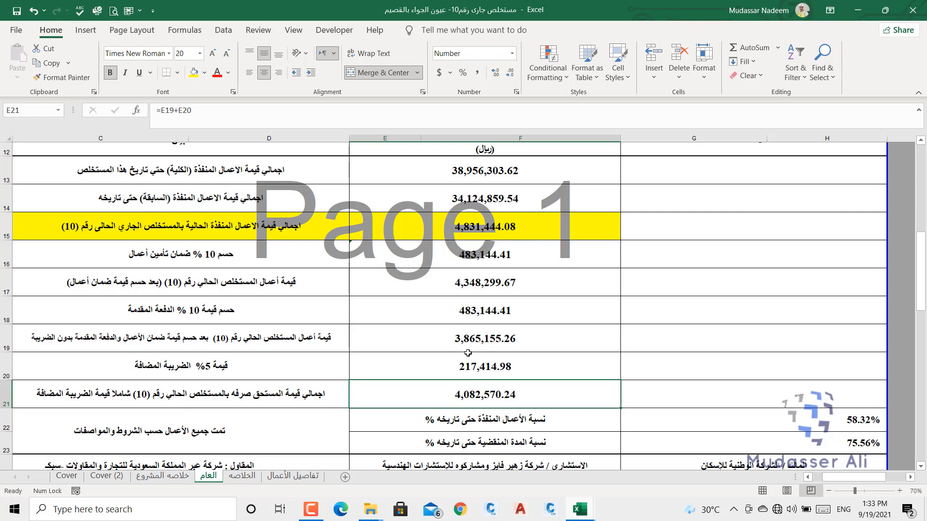
scroll(462, 203, up, 1)
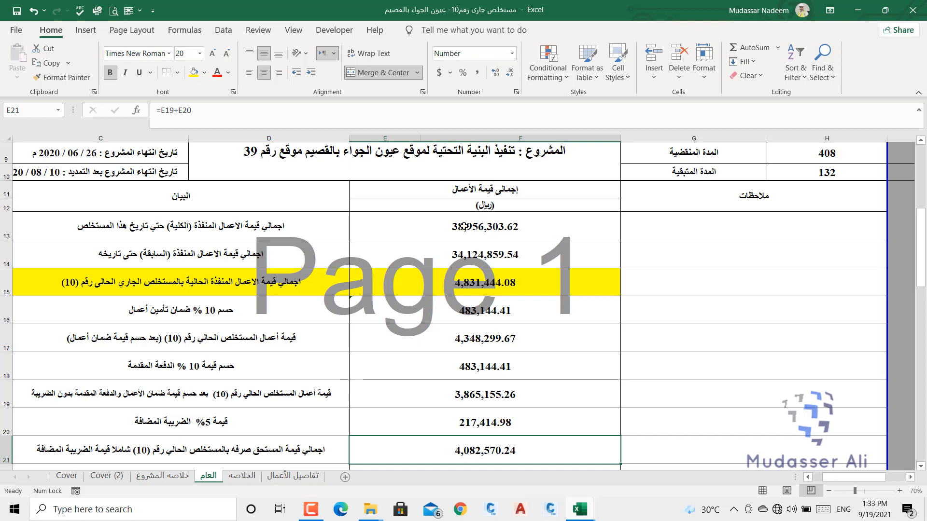
Step: Trace the certificate calculation from cumulative and previous works in E13 and E14 to the 5% VAT, total due and closing percentages
click(463, 227)
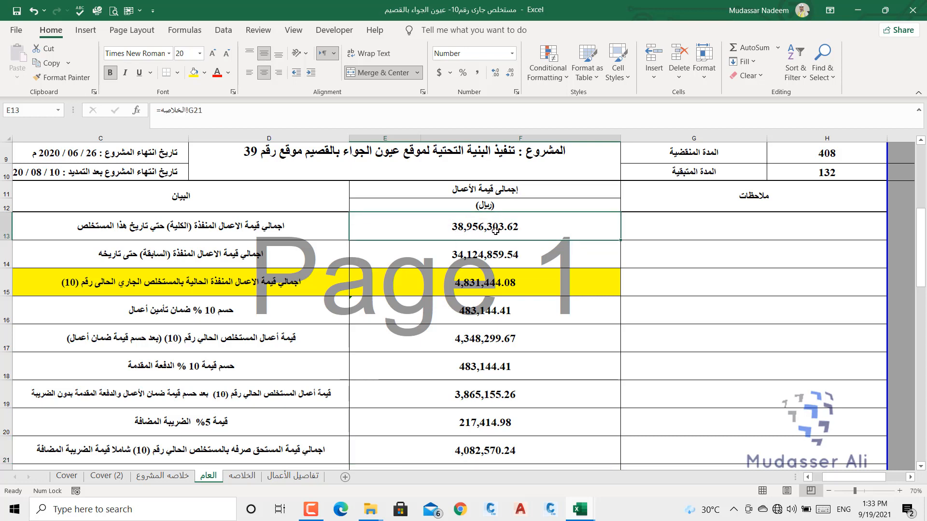
click(477, 253)
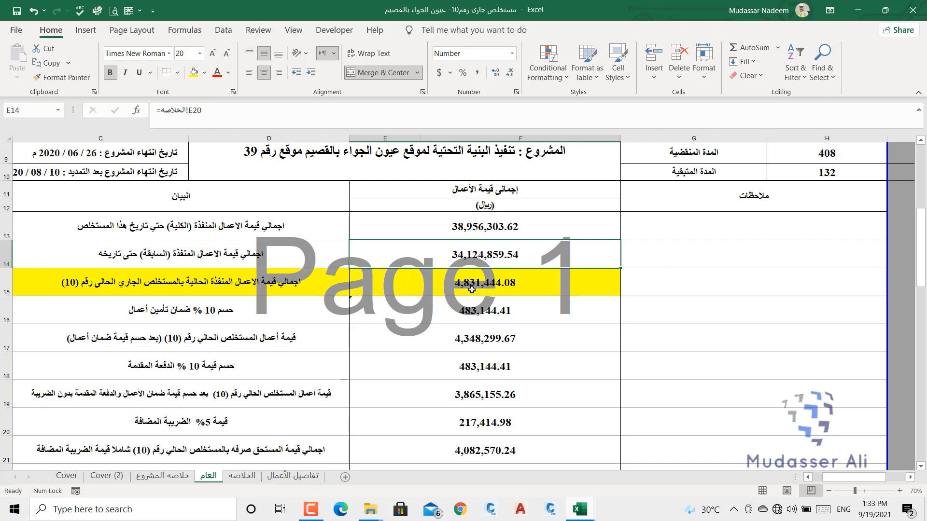
click(507, 287)
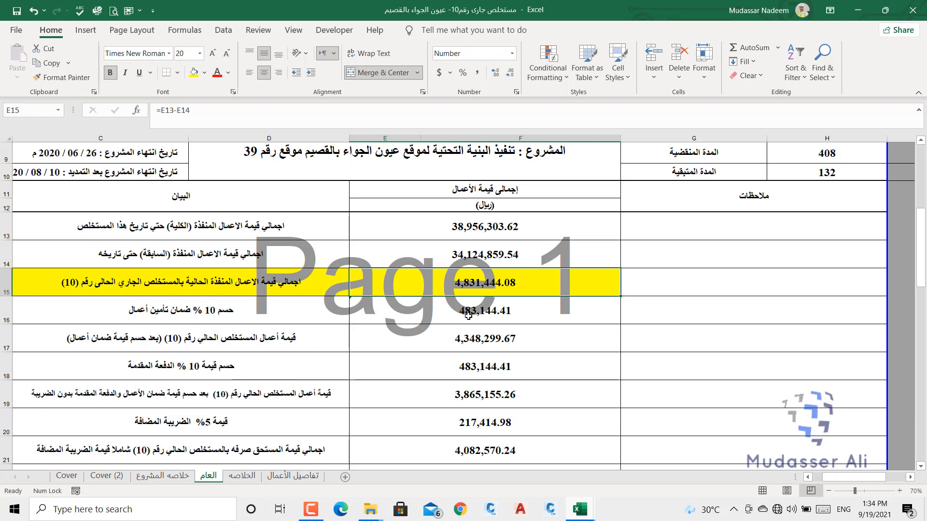
click(485, 397)
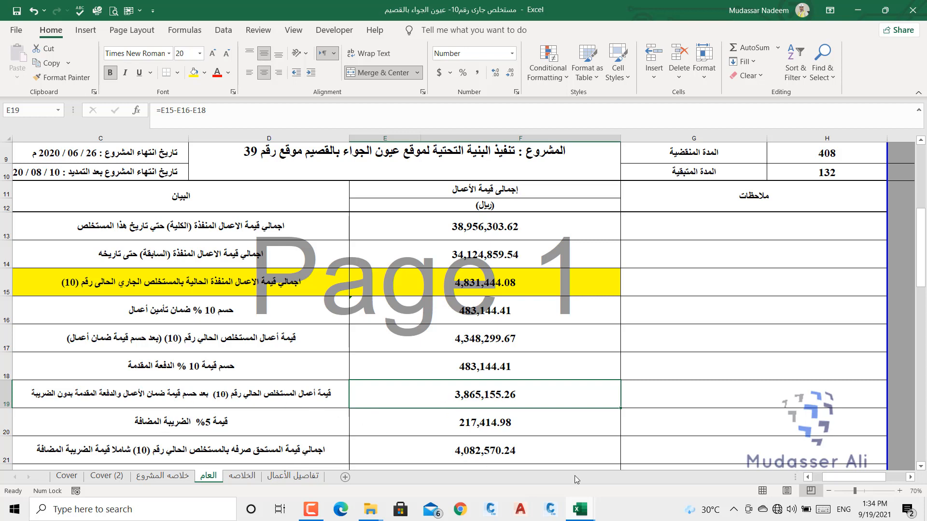
click(478, 426)
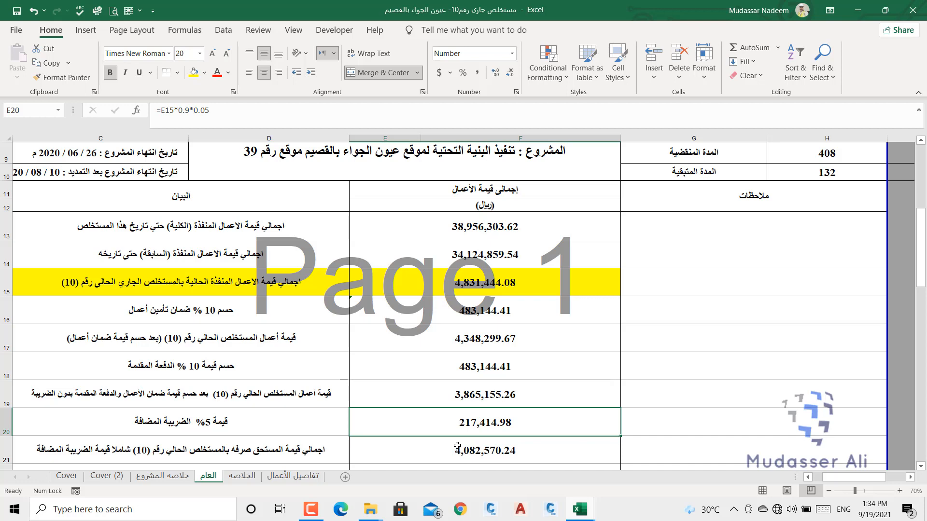
scroll(458, 440, down, 1)
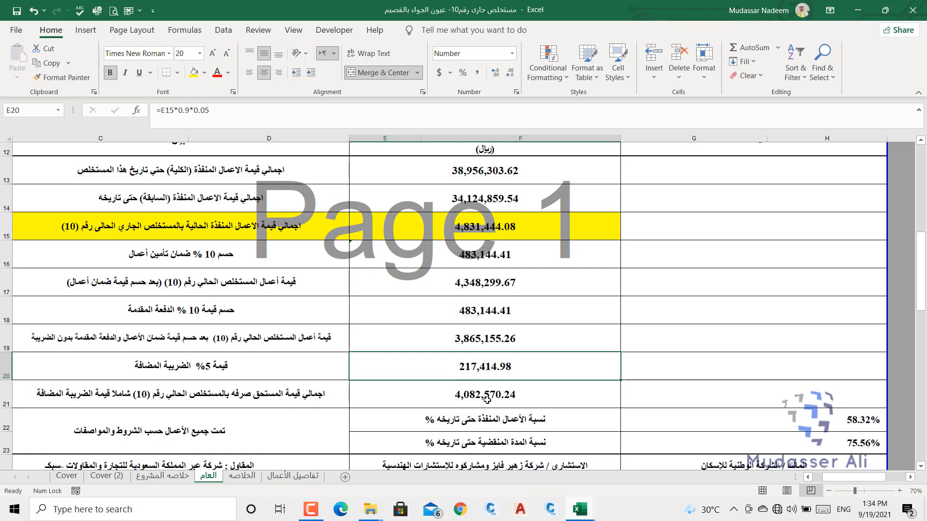
scroll(486, 399, down, 1)
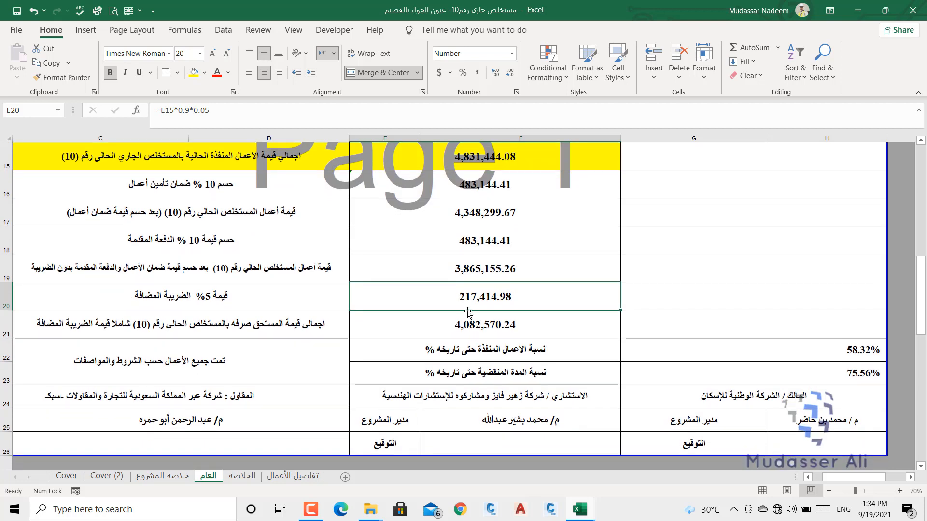
Step: Open the الخلاصه sheet and review the certificate period, contract values and project durations in its header
scroll(511, 322, up, 1)
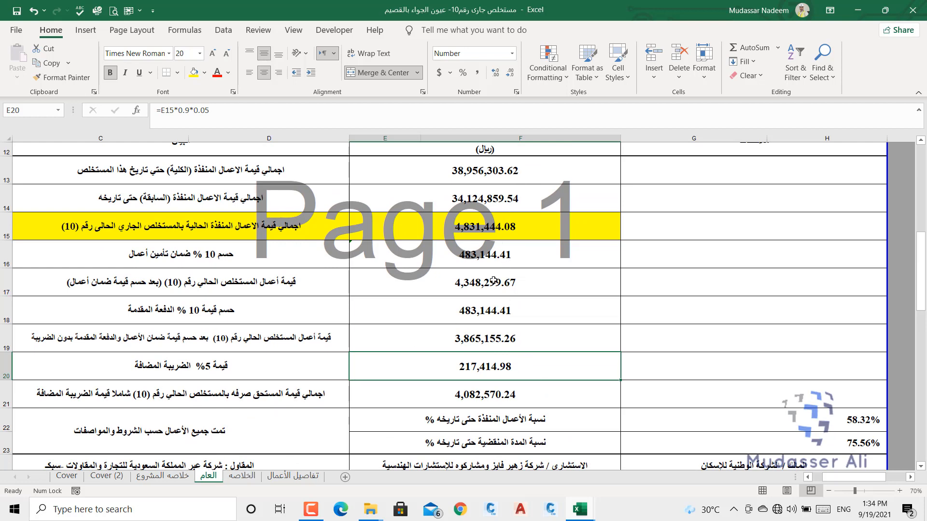
click(250, 477)
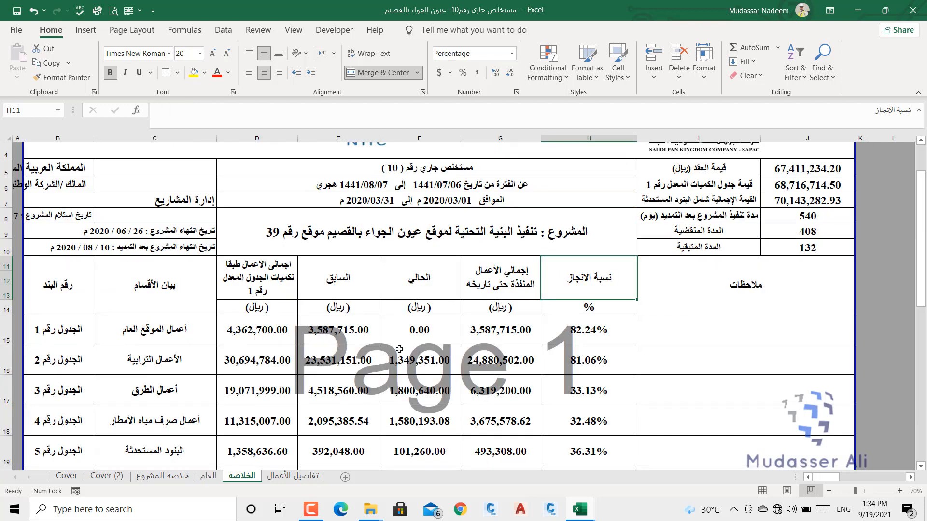
scroll(521, 339, up, 1)
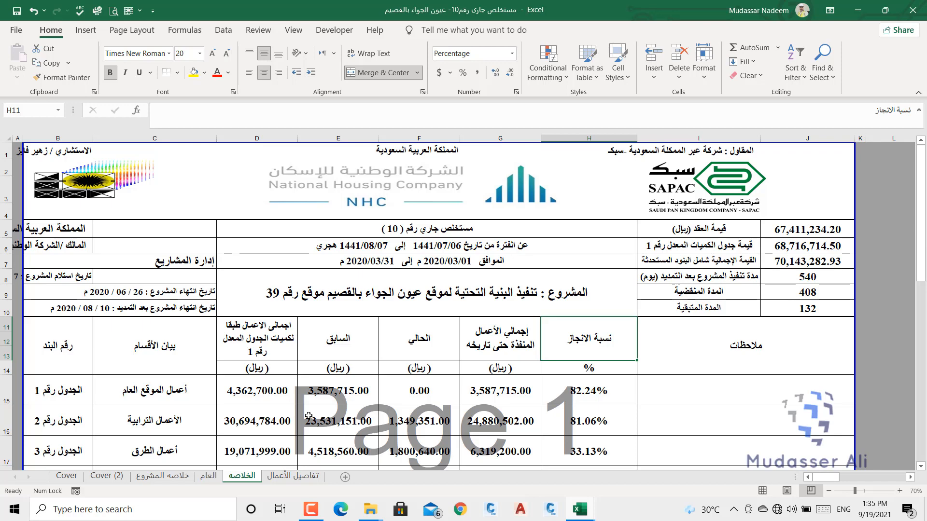
mouse_move(370, 510)
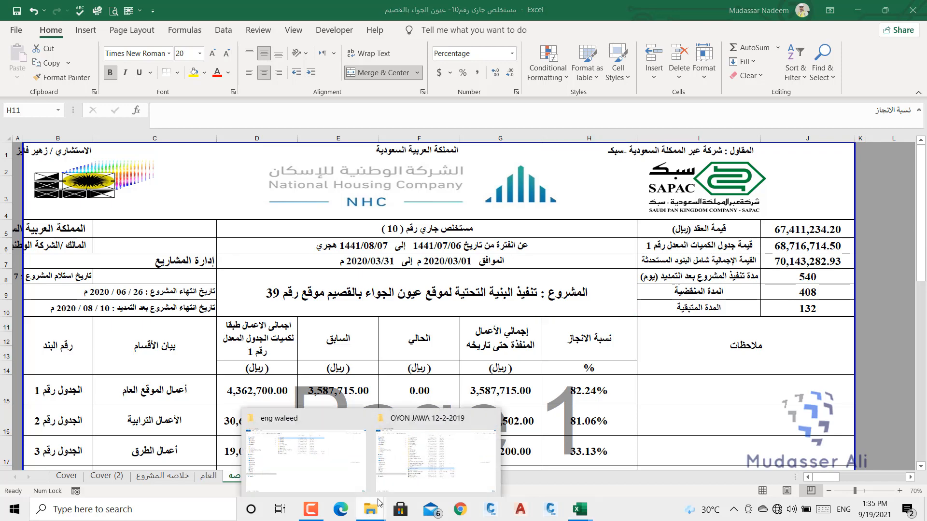
click(392, 475)
drag(351, 249, 373, 186)
right_click(372, 187)
click(860, 9)
click(860, 9)
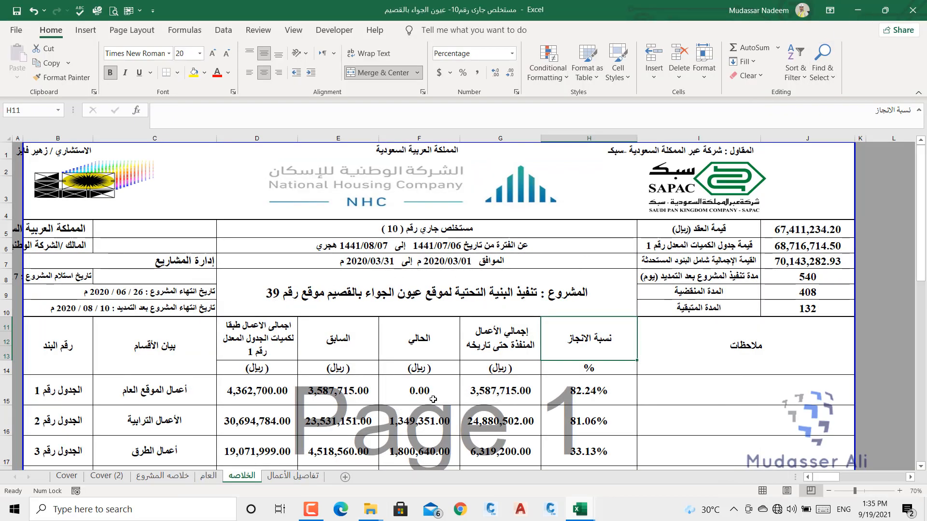
Step: Review the previous, current and cumulative values and completion percentages of the five schedules on the الخلاصه sheet
scroll(503, 388, down, 1)
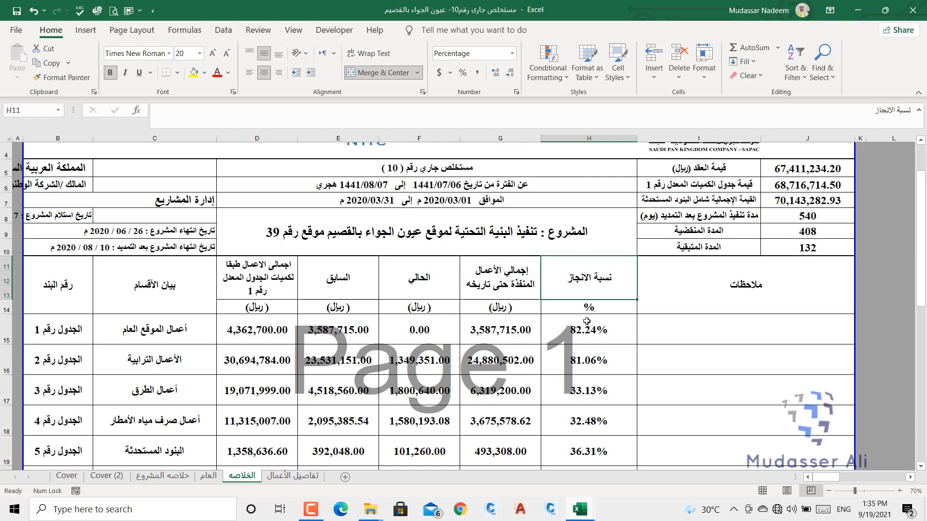
scroll(584, 324, down, 1)
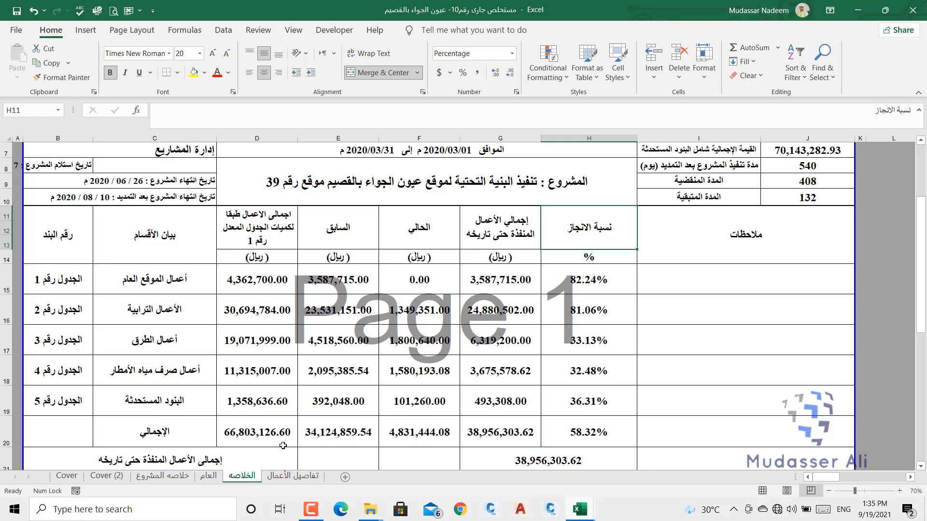
Step: Open the تفاصيل الأعمال sheet and go back to its first items, 39.02 general site works
click(293, 476)
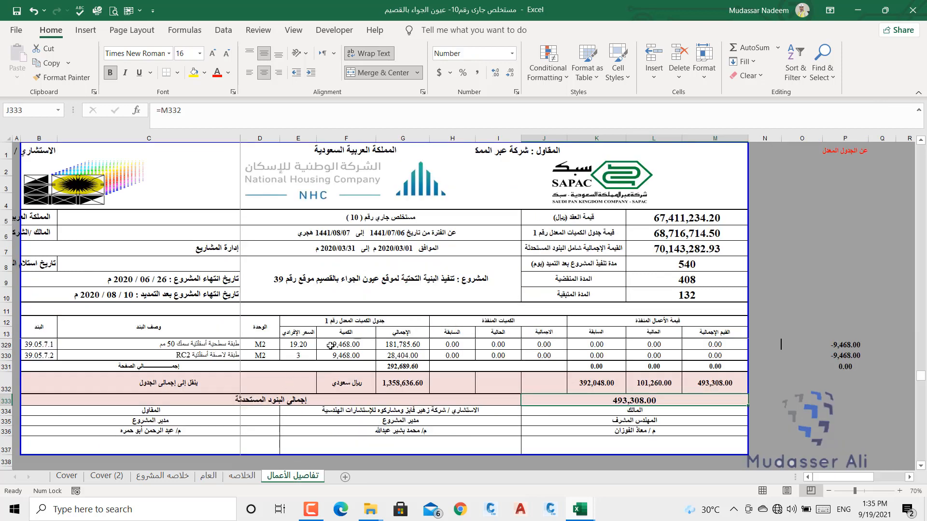
scroll(438, 333, up, 13)
scroll(438, 333, up, 20)
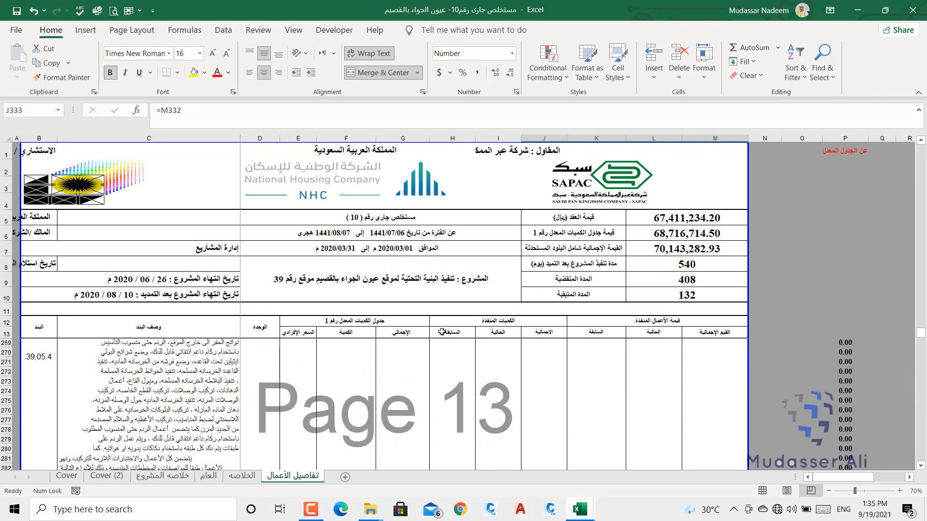
scroll(442, 333, up, 20)
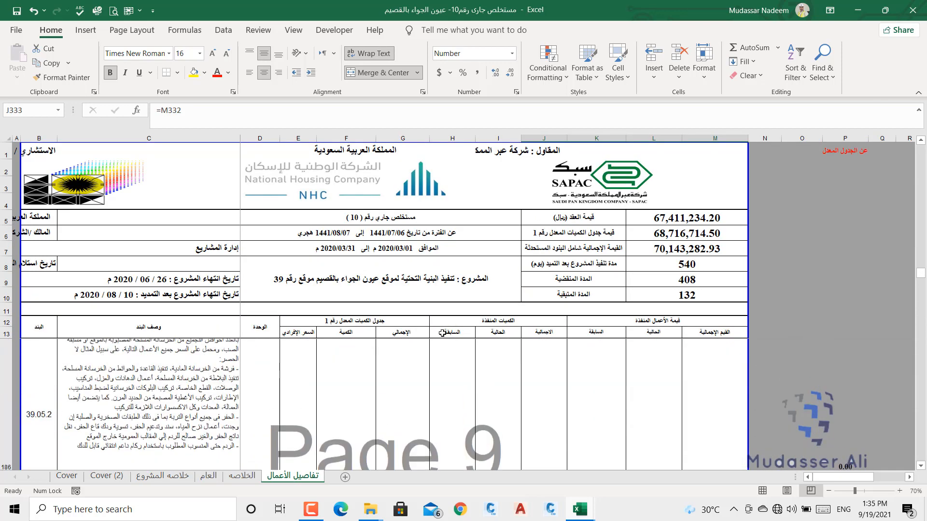
scroll(442, 333, up, 20)
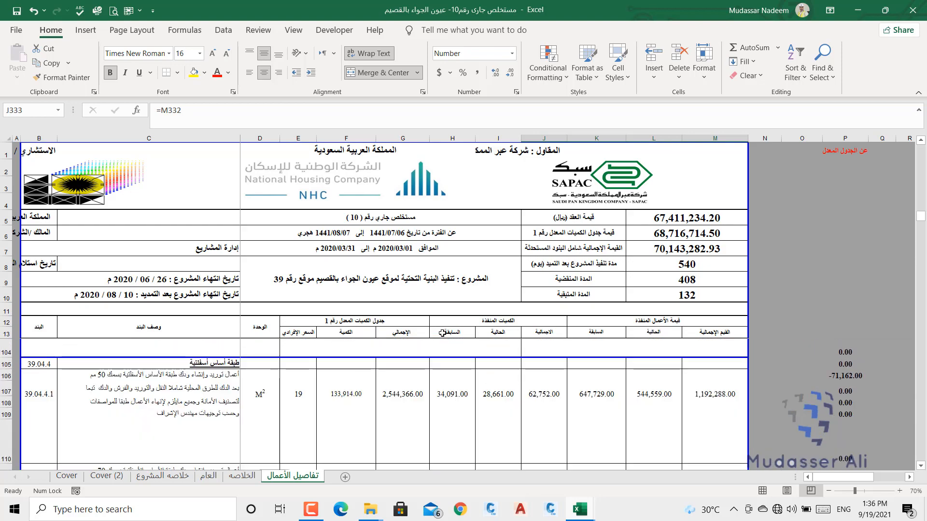
scroll(442, 333, up, 10)
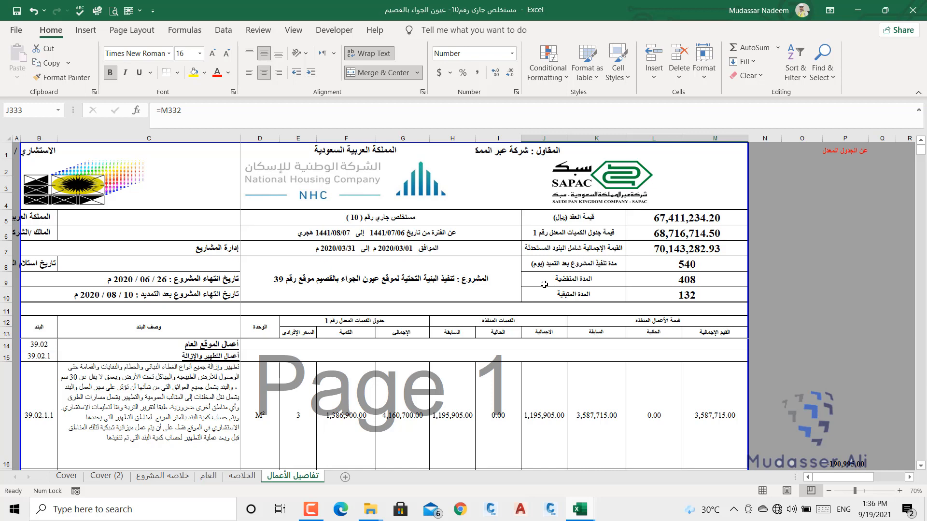
ctrl+scroll(479, 382, up, 1)
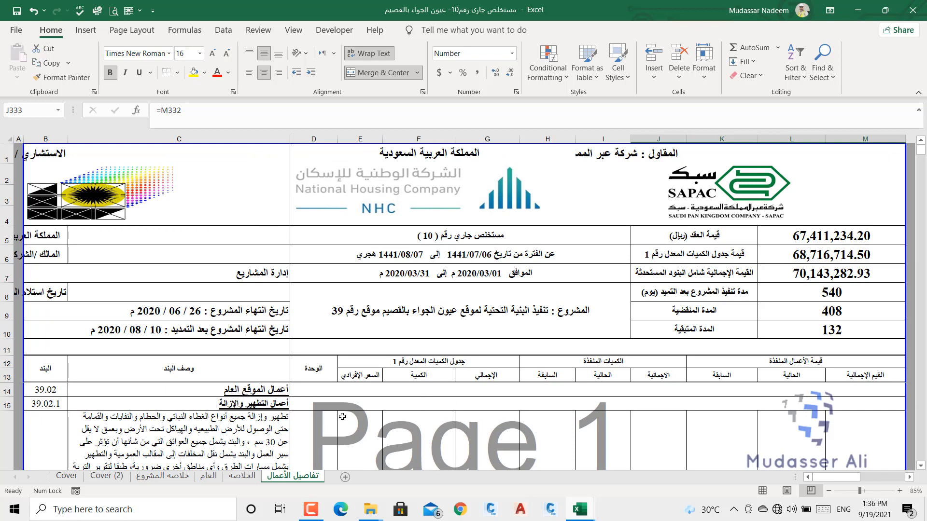
scroll(471, 394, down, 1)
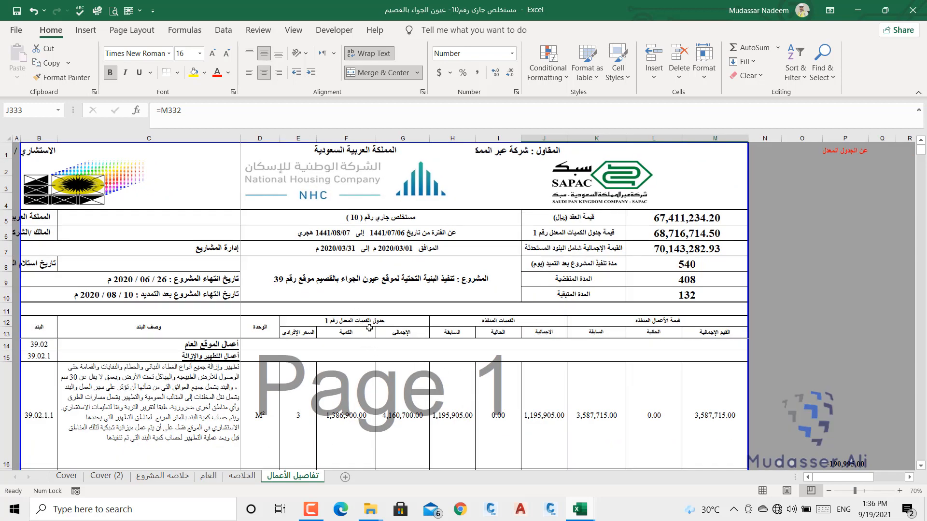
Step: Colour-code the group headers in row 12: revised quantities (E12) yellow, executed quantities (H12) light red and executed works value (K12) blue
click(342, 322)
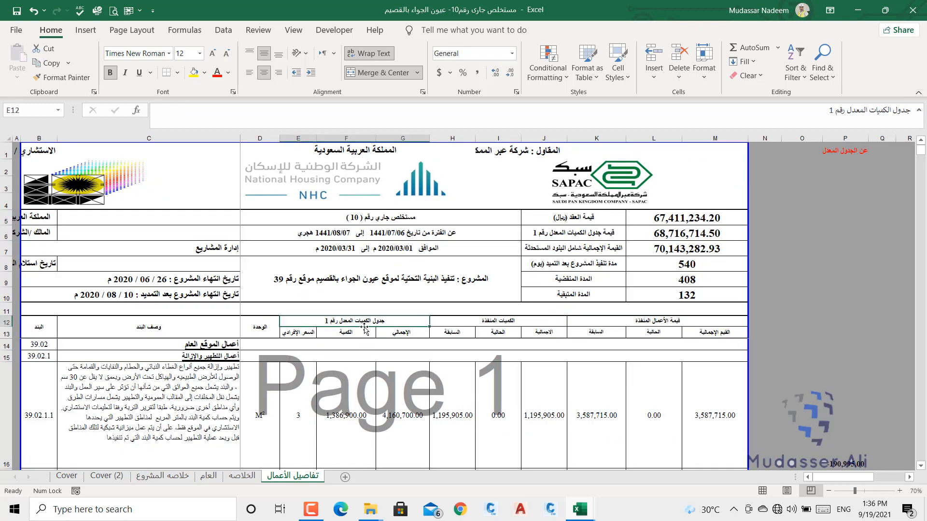
click(193, 72)
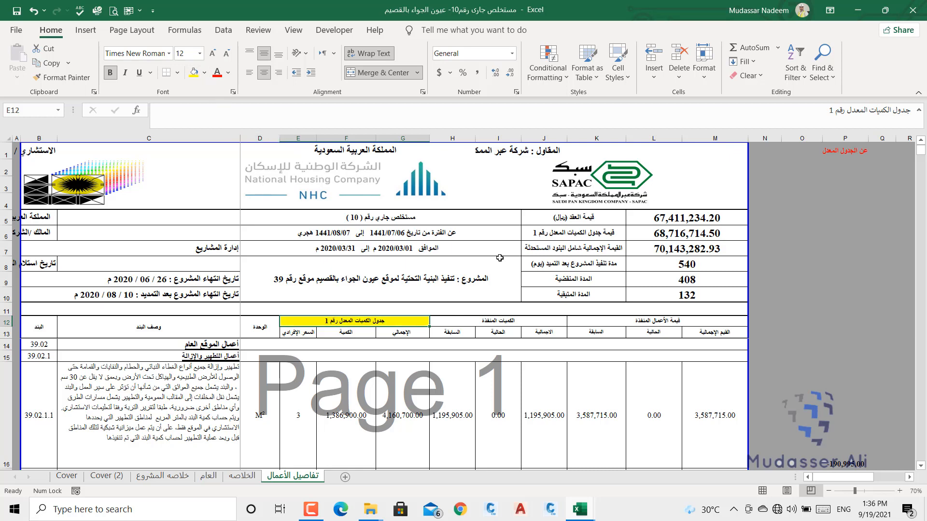
click(508, 317)
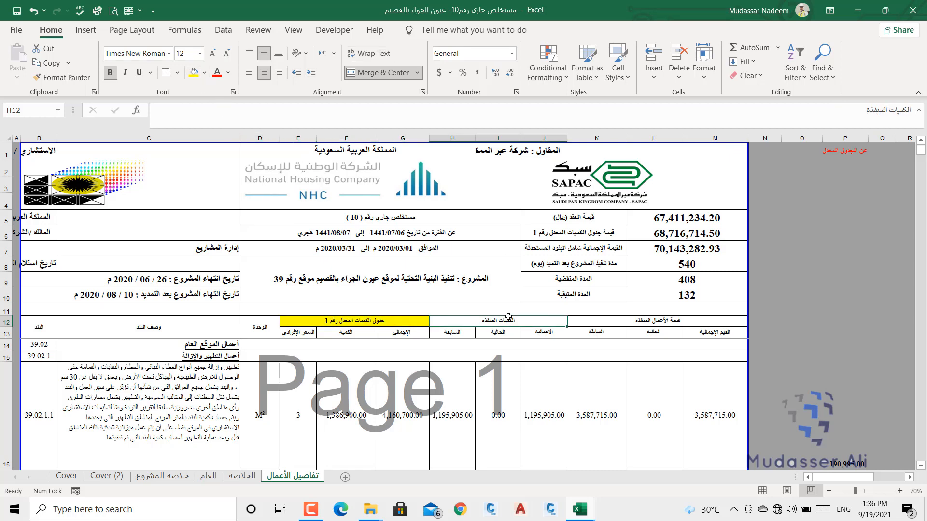
click(205, 72)
click(241, 133)
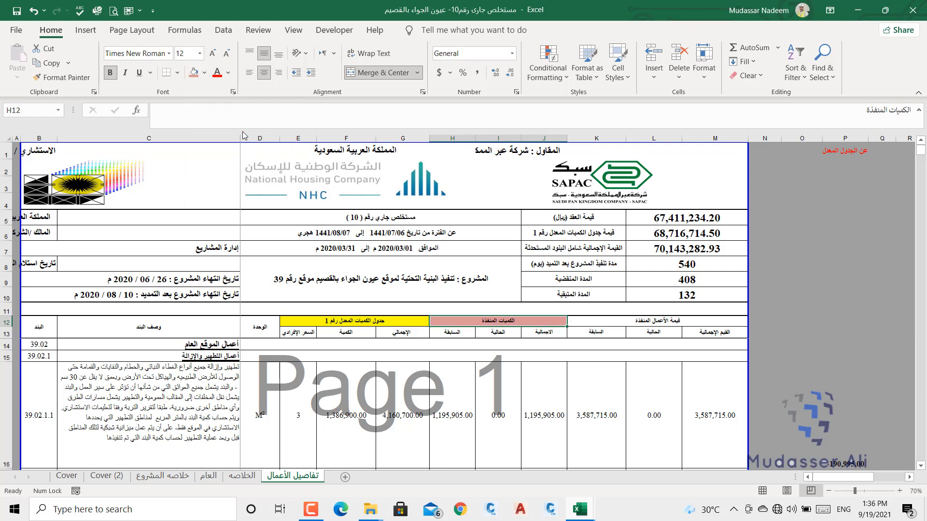
click(669, 321)
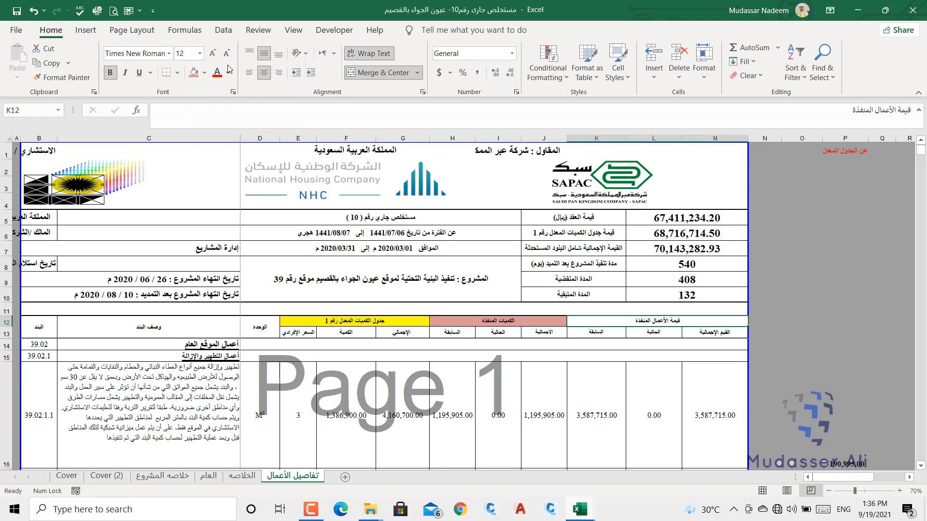
click(205, 72)
click(260, 185)
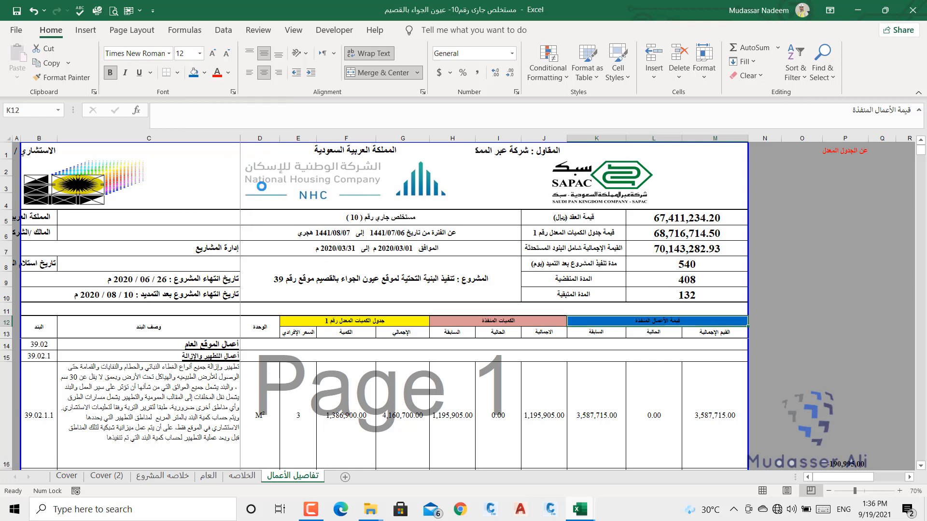
click(568, 353)
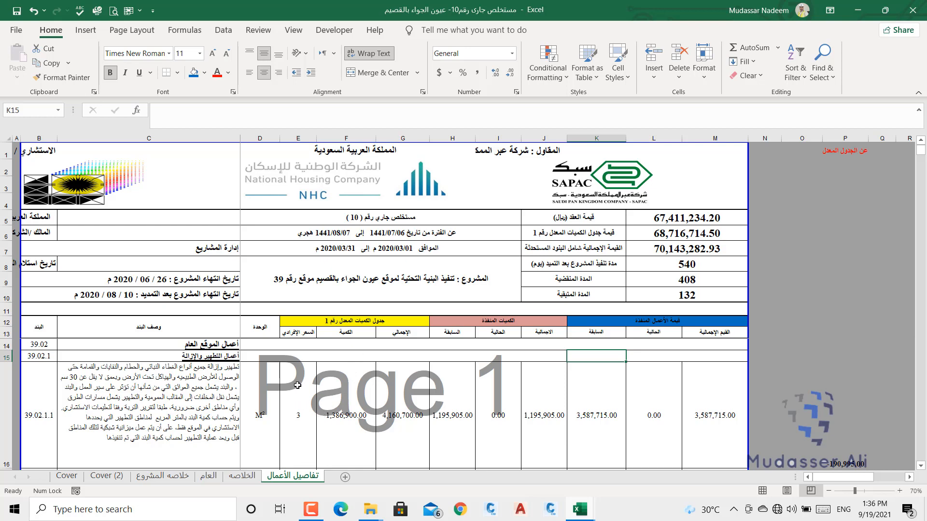
Step: Examine the executed quantities, values and section totals of the general site works (39.02) and earthworks (39.03) items
scroll(377, 349, down, 3)
scroll(381, 361, up, 3)
scroll(477, 390, down, 2)
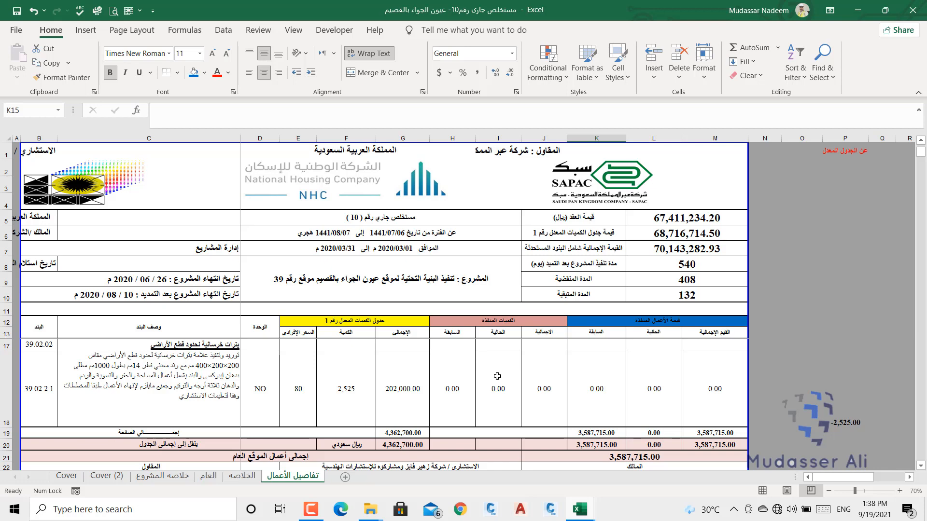
scroll(475, 355, down, 2)
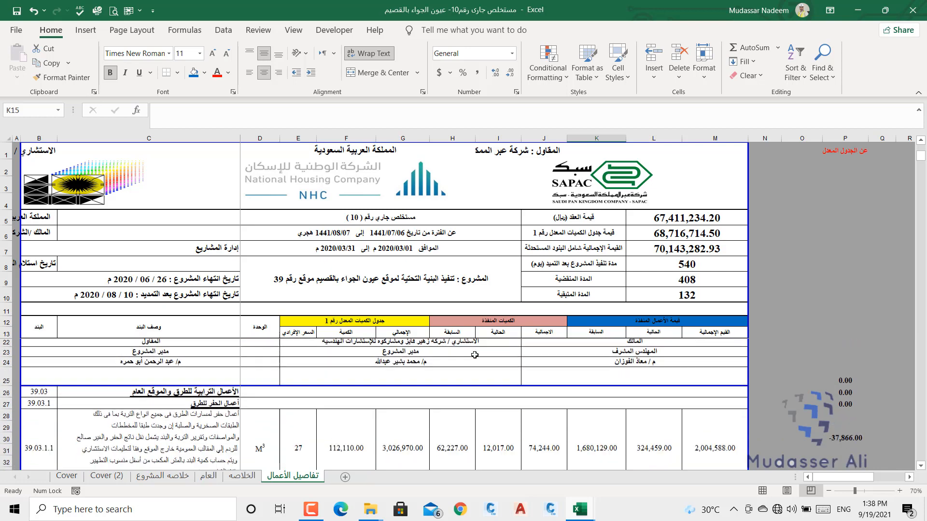
scroll(483, 368, down, 1)
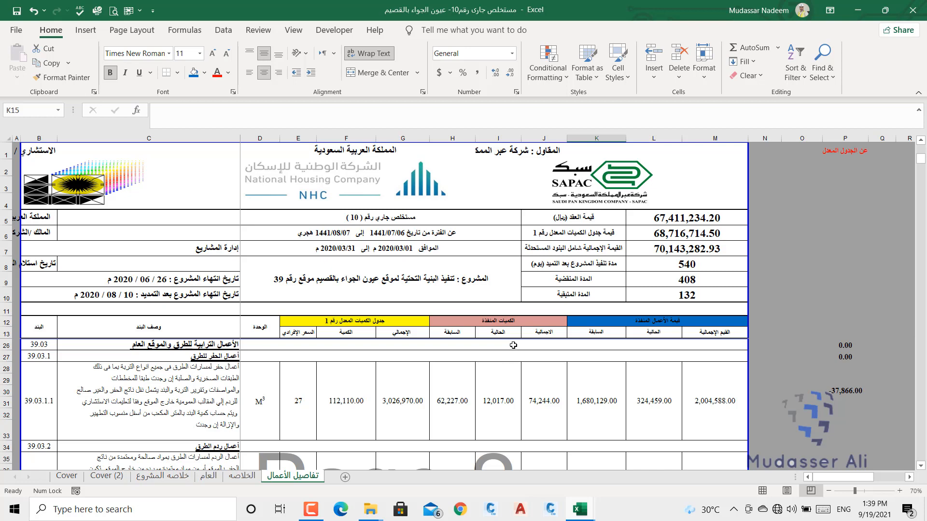
scroll(513, 345, down, 3)
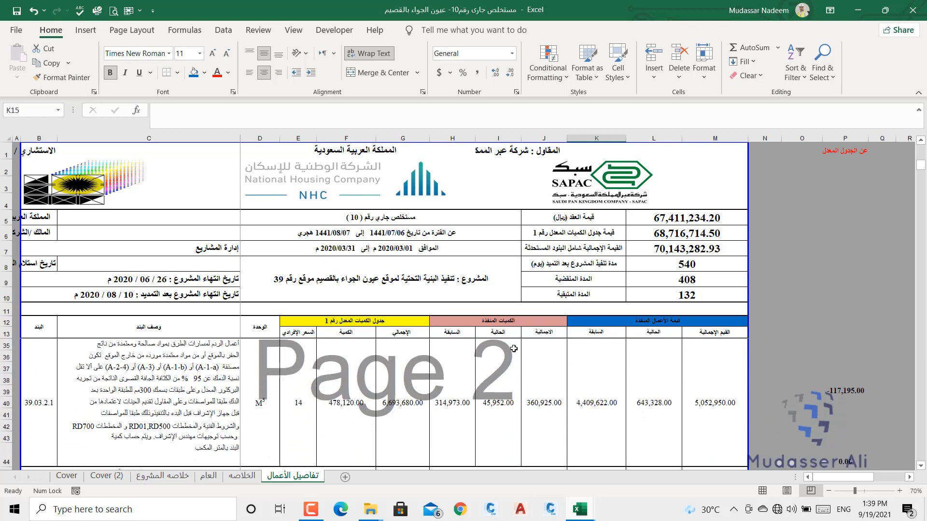
scroll(405, 406, up, 1)
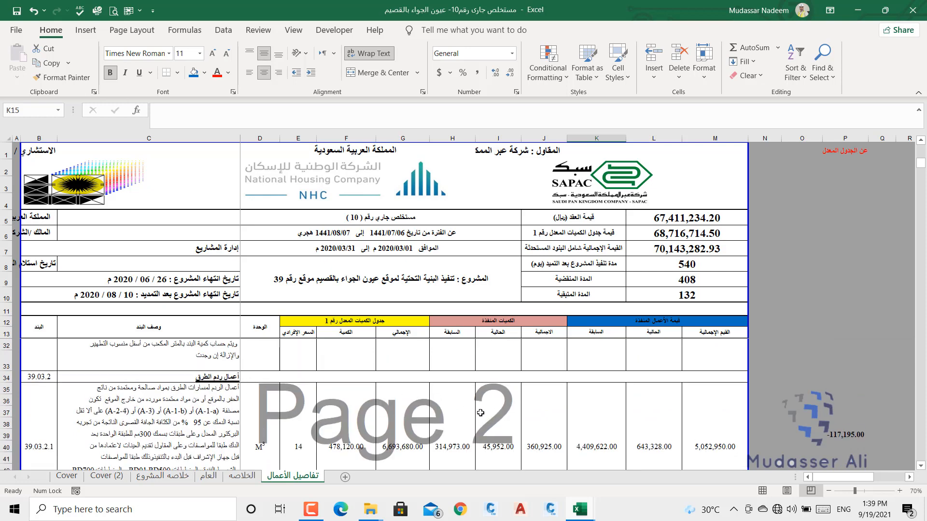
scroll(484, 405, down, 1)
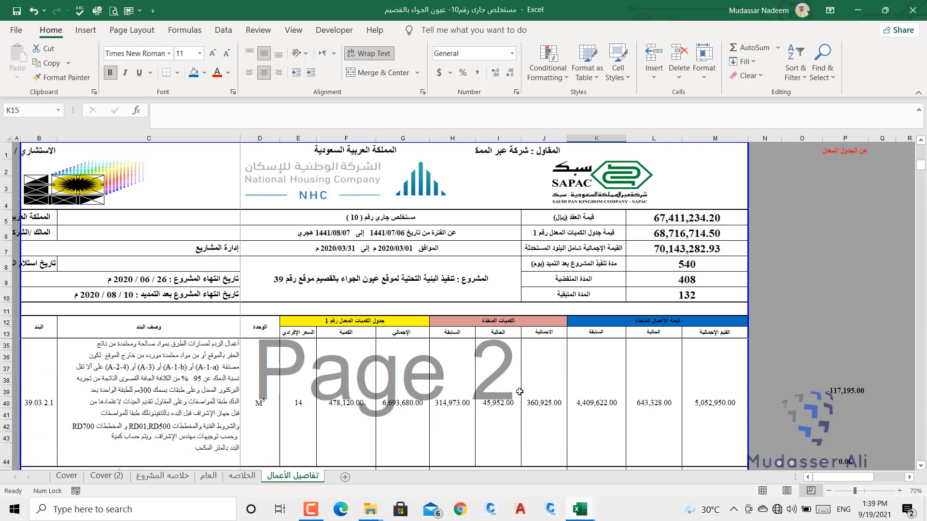
scroll(502, 396, down, 6)
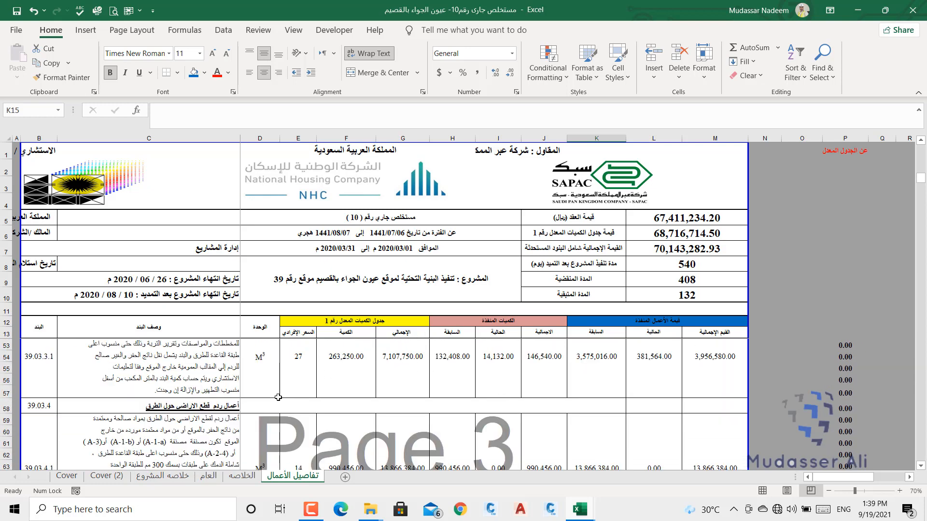
scroll(253, 415, down, 1)
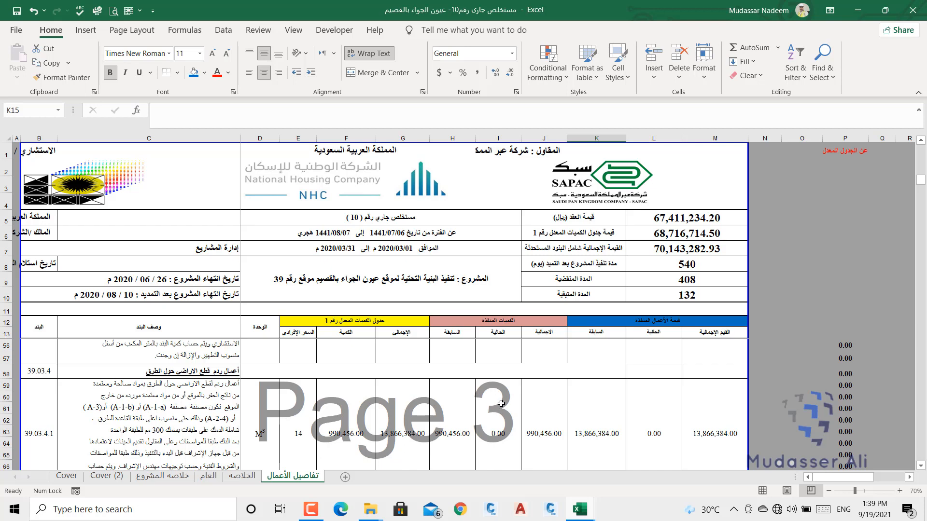
scroll(501, 404, down, 3)
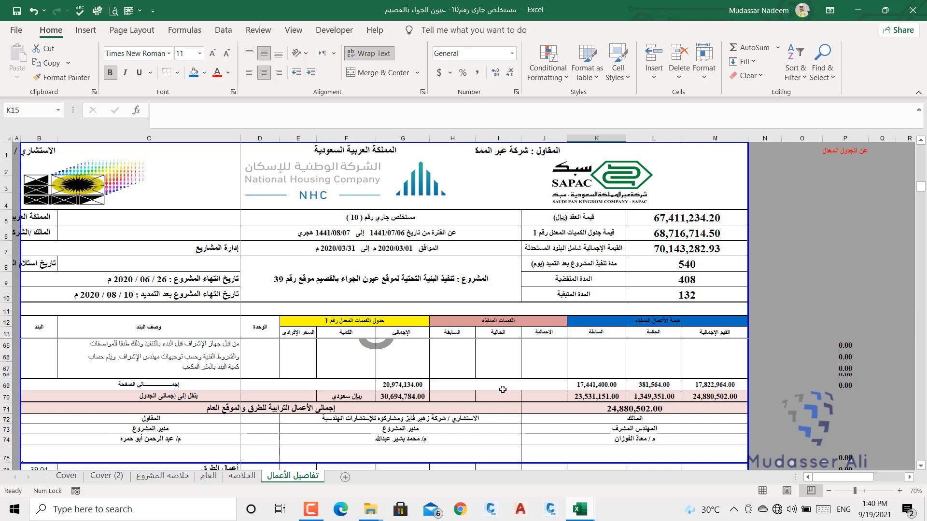
Step: Examine the road works items under 39.04, including the current quantity formula in I78 for item 39.04.1.1
scroll(502, 389, down, 3)
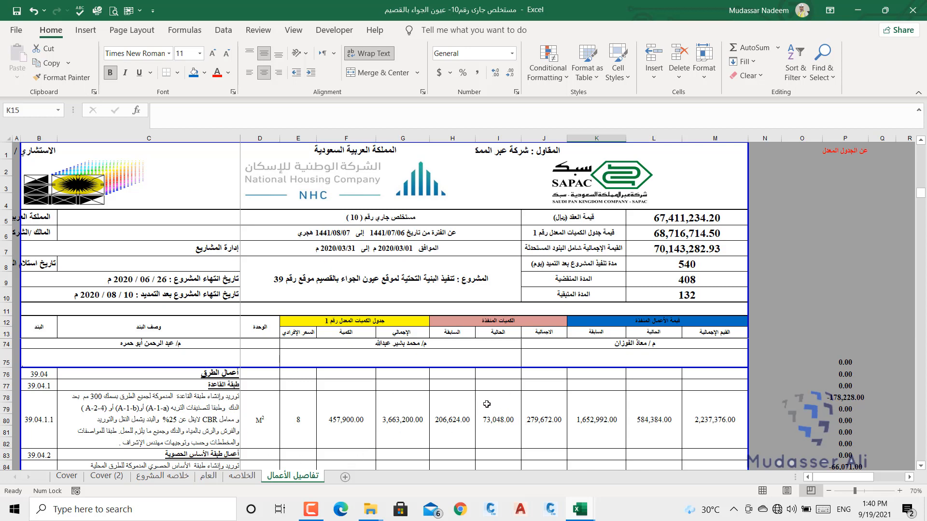
scroll(487, 397, down, 1)
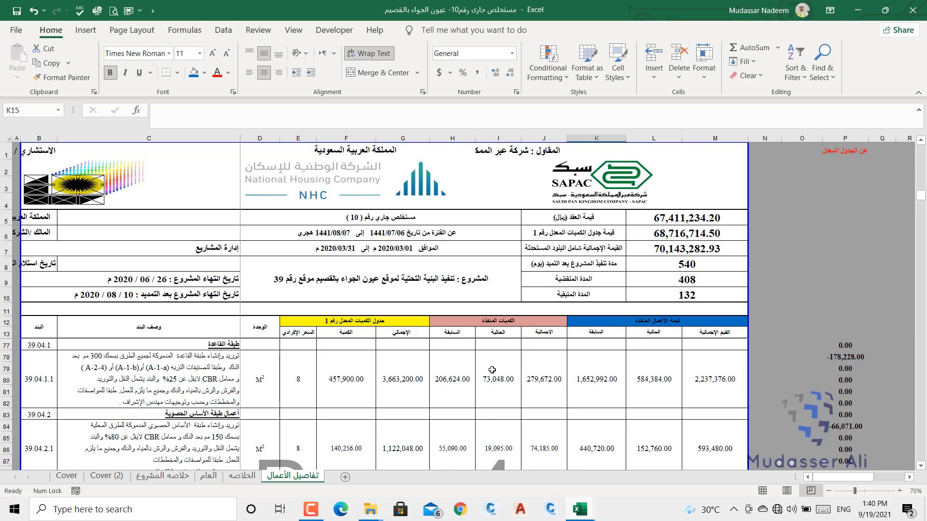
click(502, 380)
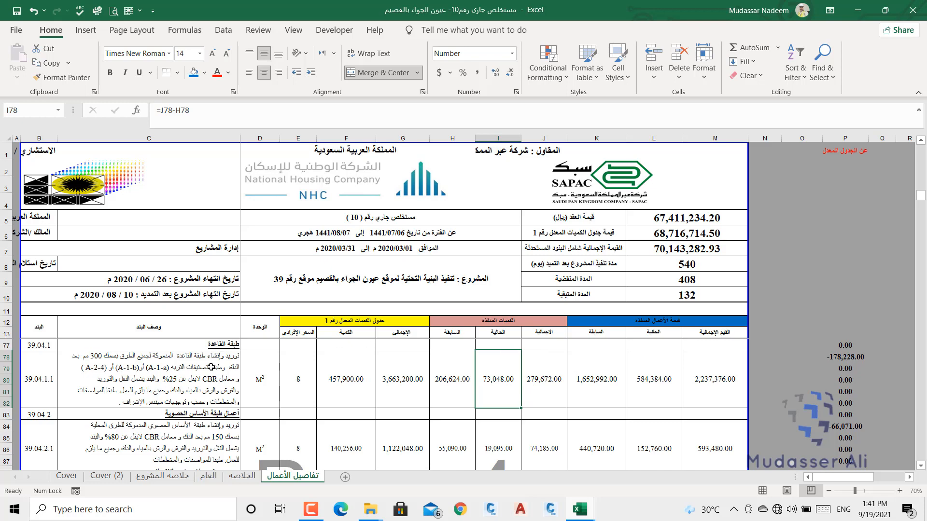
scroll(231, 367, down, 1)
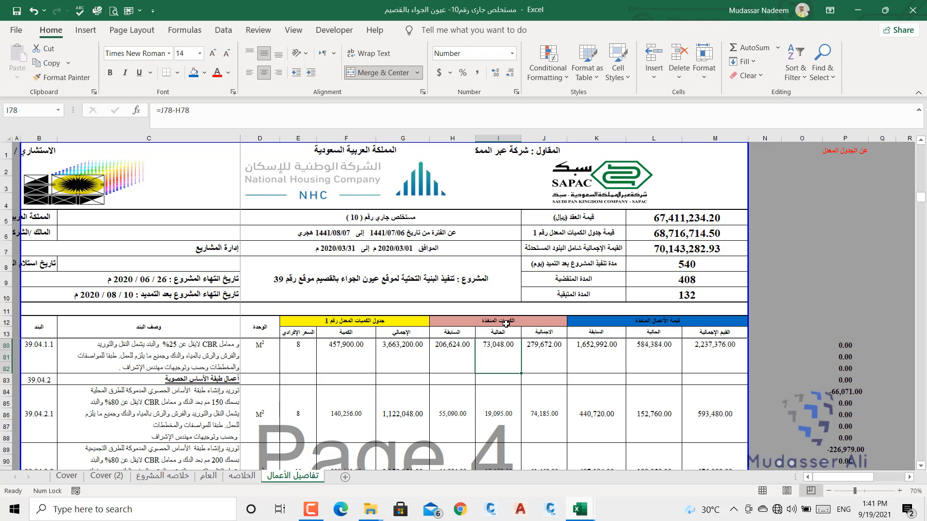
scroll(500, 362, down, 6)
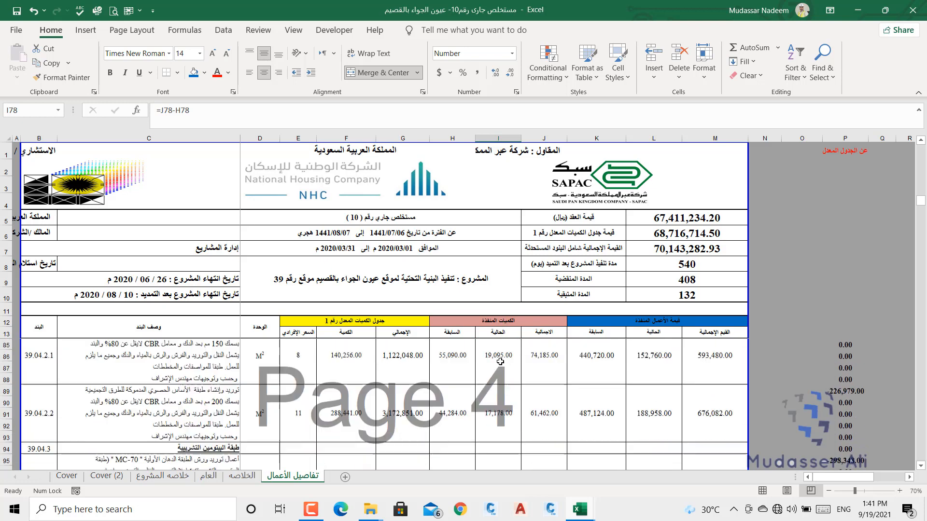
Step: Examine the remaining road works items under 39.04 and the GRP pipe items 39.05.1.1 to 39.05.1.6
scroll(500, 361, down, 2)
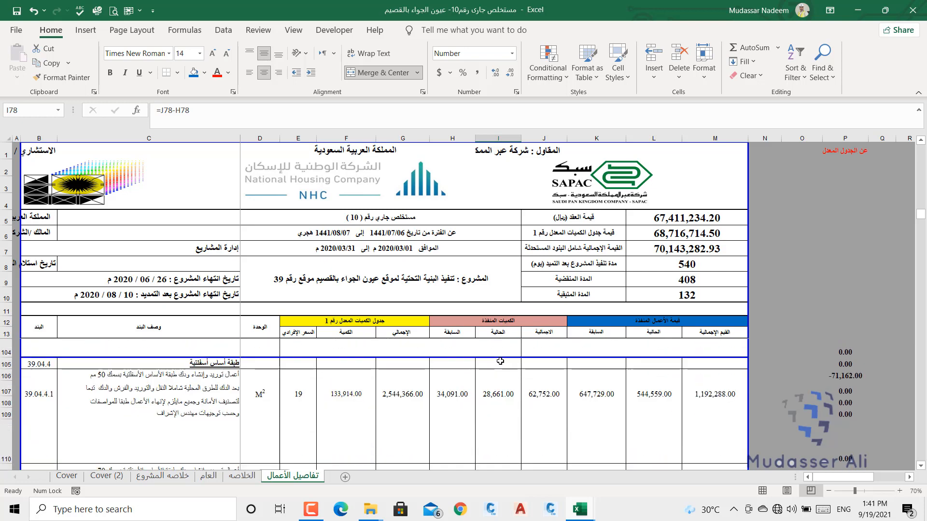
scroll(501, 396, down, 9)
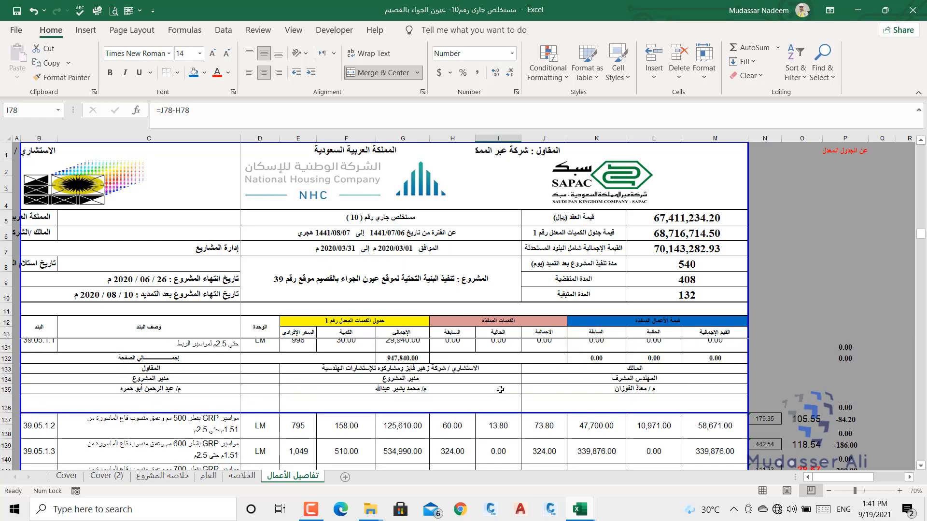
scroll(500, 389, down, 2)
scroll(386, 401, up, 2)
scroll(483, 426, down, 1)
scroll(483, 425, down, 1)
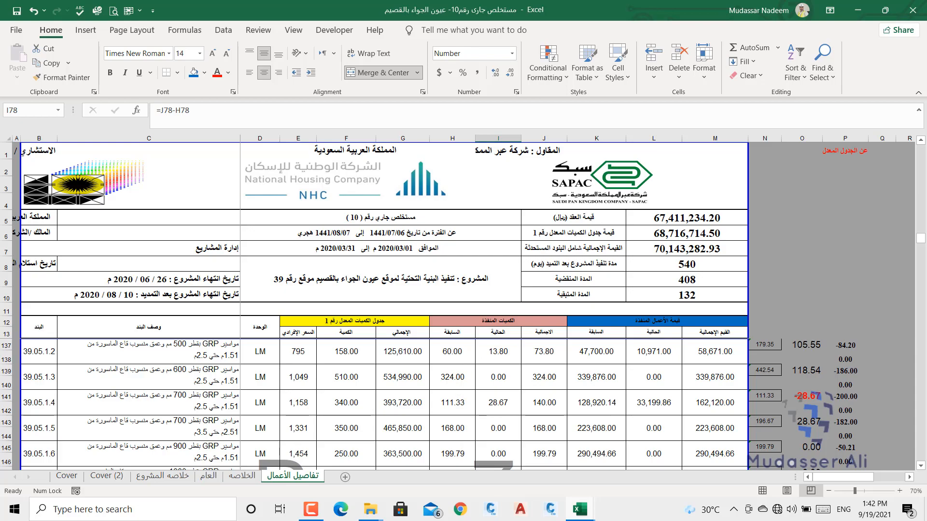
Step: Switch to File Explorer and open the inspection request 752 R2 SL-25 B.B.C INT Z6 from the 10.3.2020 folder
click(863, 12)
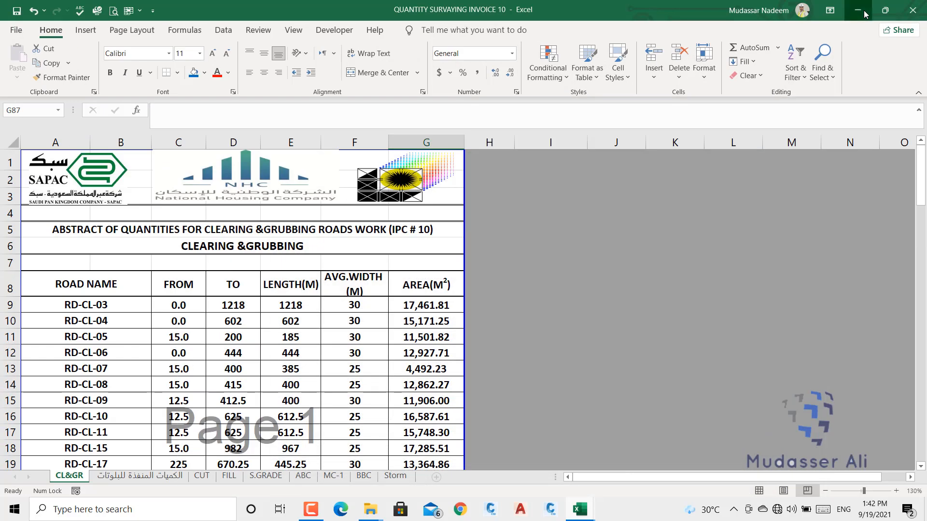
click(858, 11)
mouse_move(368, 515)
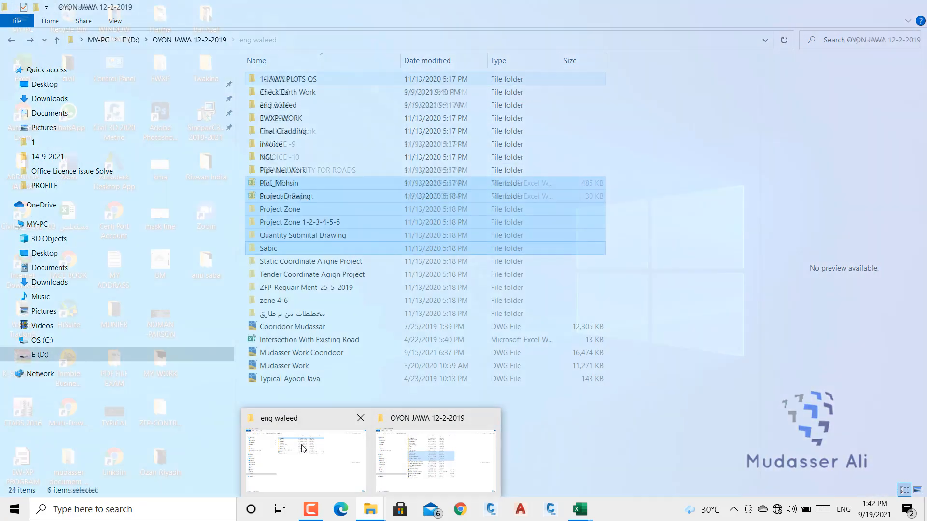
click(303, 449)
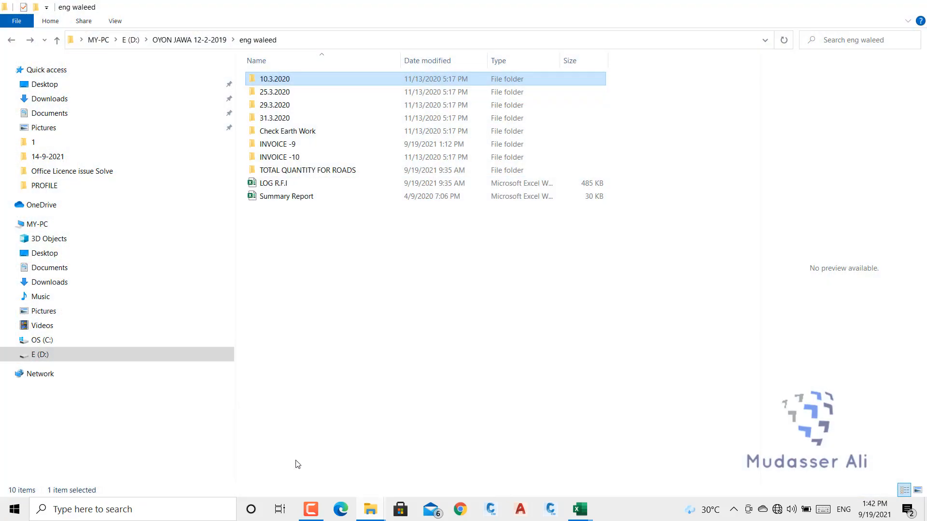
double_click(275, 81)
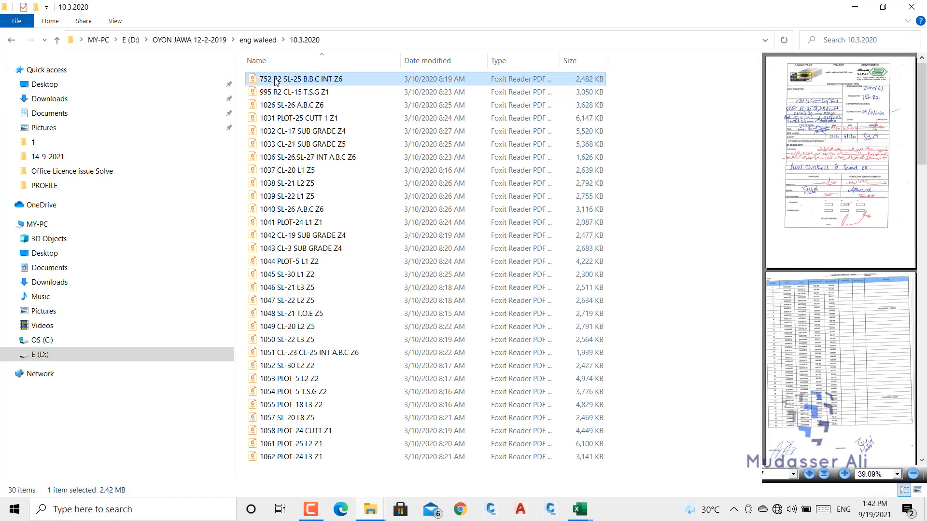
double_click(276, 81)
Step: Review the SL-25 inspection request's work description, consultant approval and attached survey level tables
scroll(606, 202, down, 10)
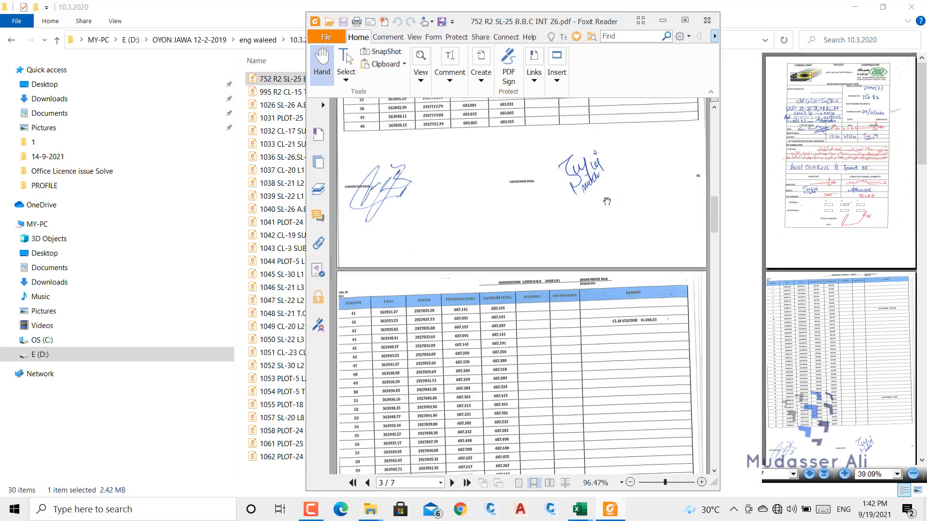
scroll(607, 201, up, 10)
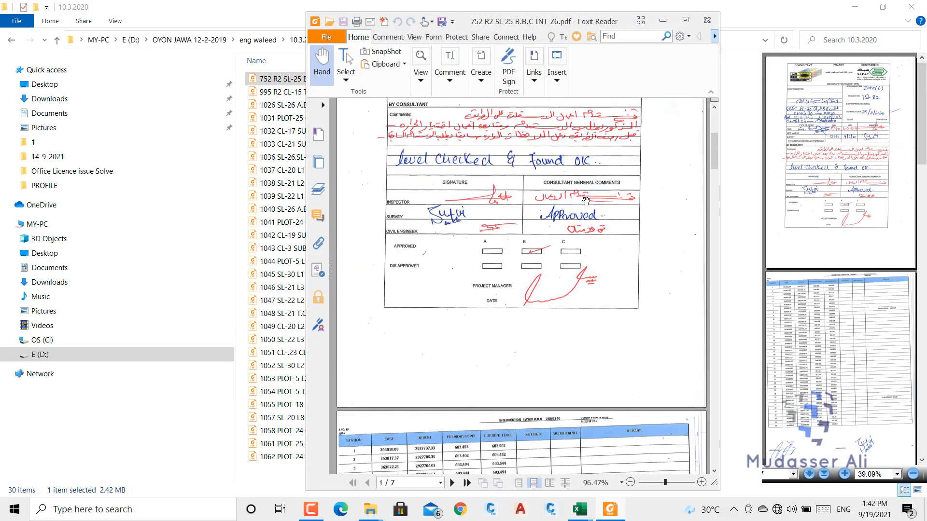
scroll(585, 201, up, 3)
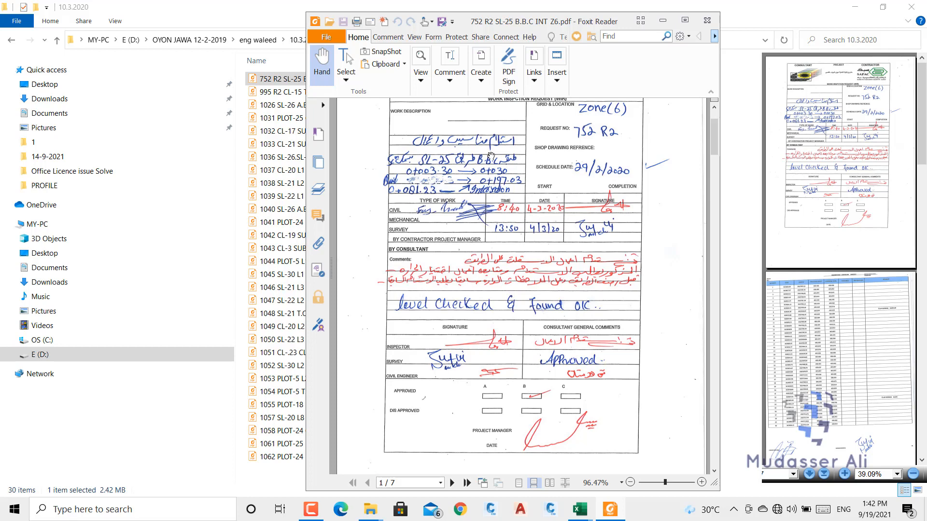
scroll(498, 159, down, 3)
scroll(494, 164, down, 7)
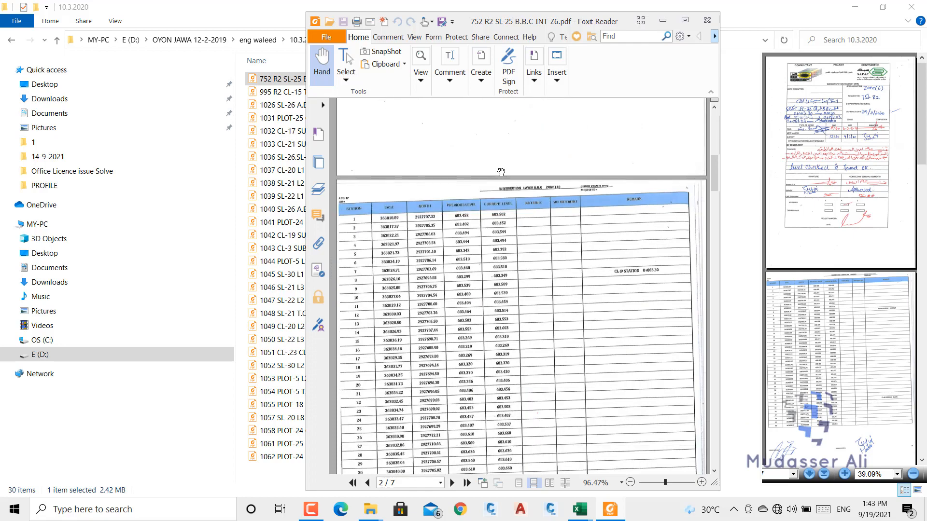
scroll(512, 178, down, 6)
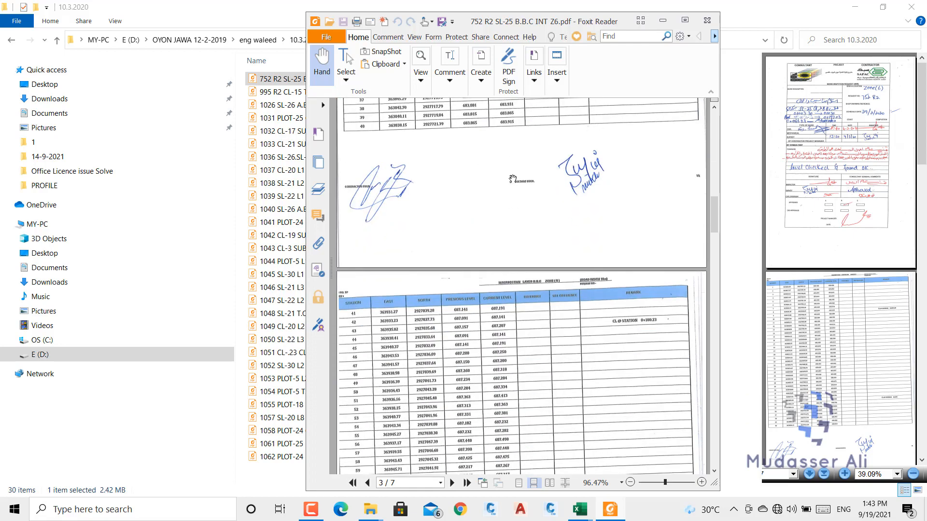
scroll(513, 178, down, 3)
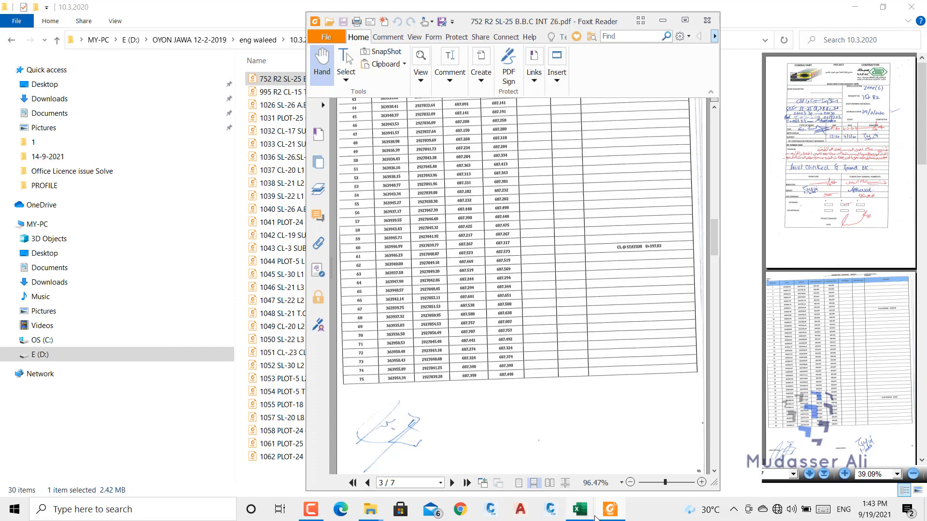
Step: Switch to the QUANTITY SURVAYING INVOICE 10 workbook and examine the clearing and grubbing abstract, including road RD-CL-03 and its area in G9
click(585, 508)
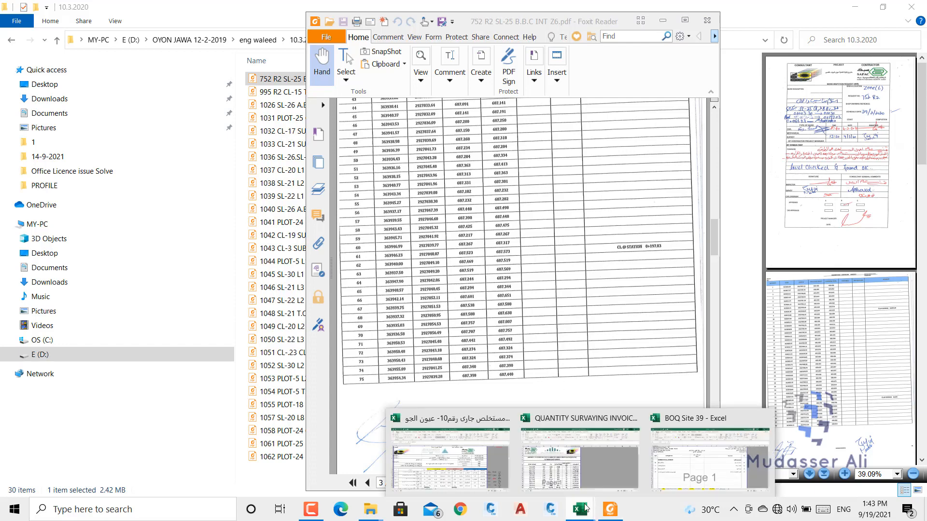
click(577, 458)
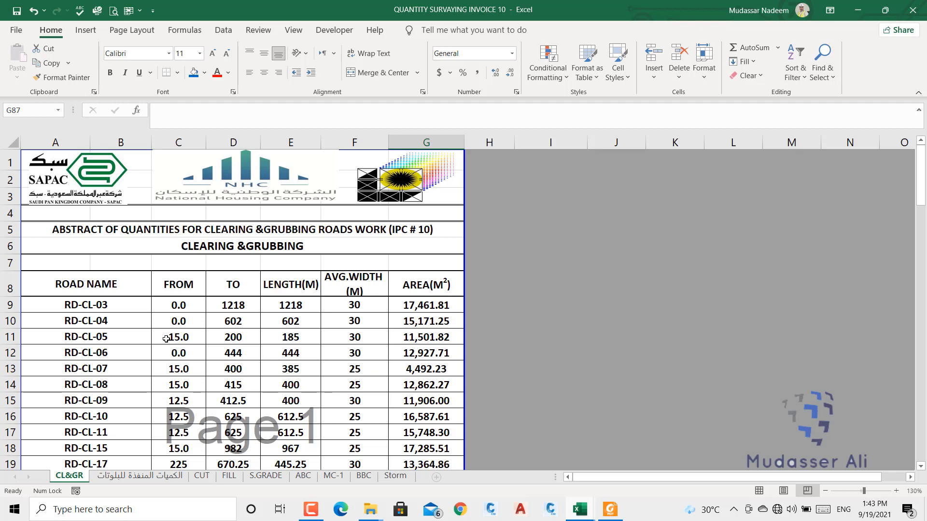
click(100, 309)
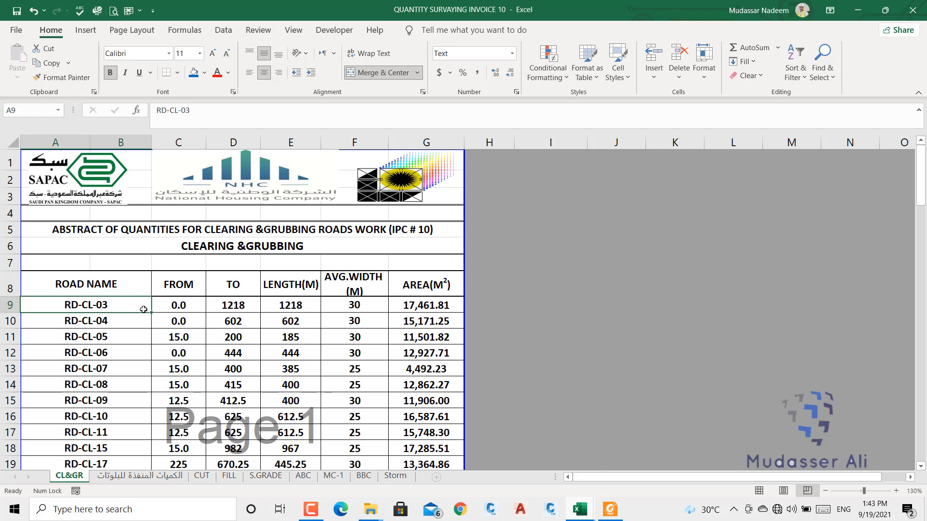
scroll(169, 320, down, 1)
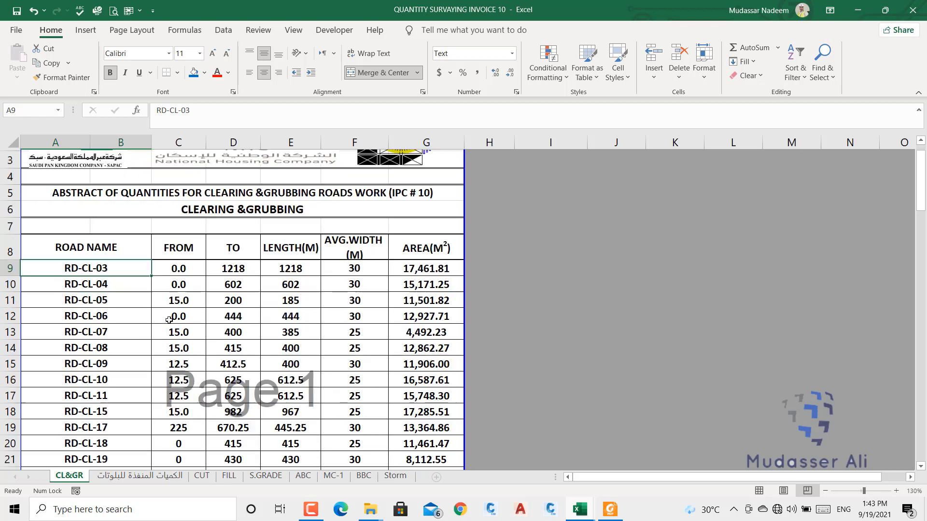
scroll(169, 320, down, 1)
scroll(169, 320, up, 2)
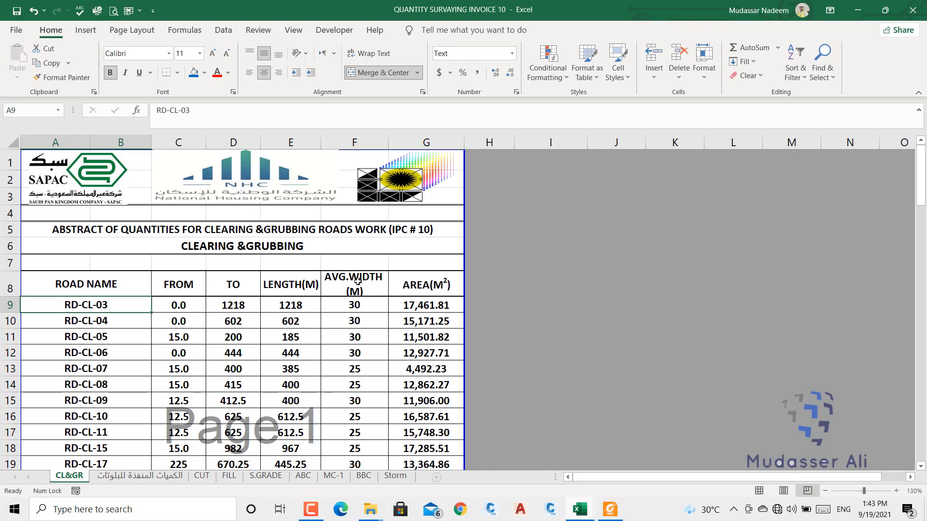
click(447, 303)
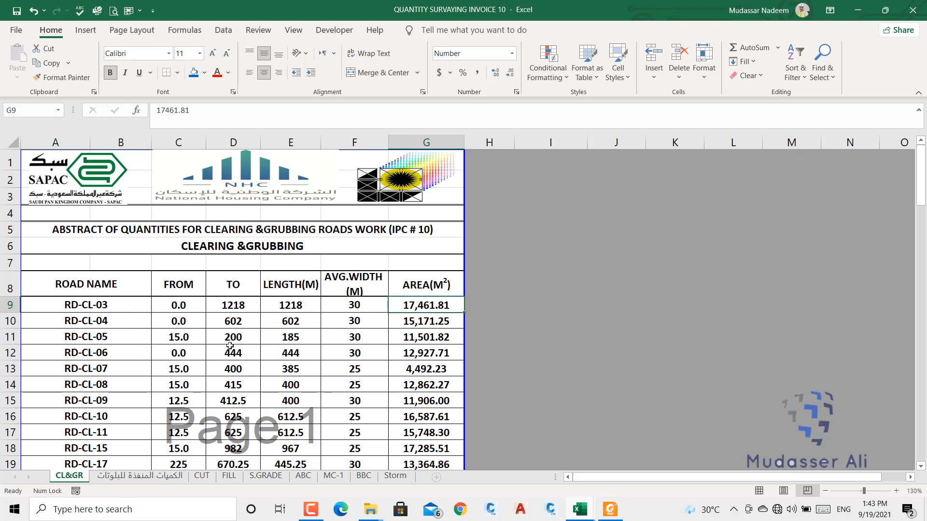
scroll(244, 371, down, 1)
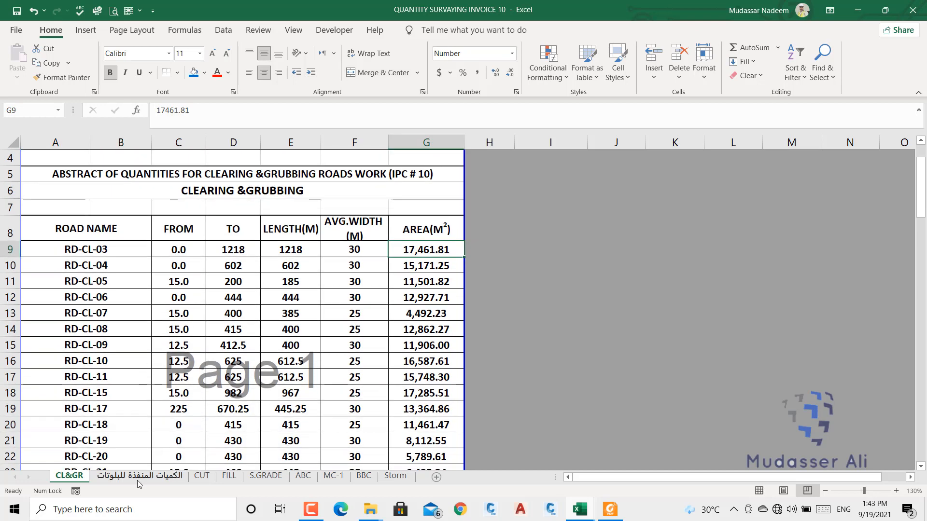
Step: Open the الكميات المنفذة للبلوتات sheet and examine the cumulative plot cut and fill volumes with their request numbers
click(138, 477)
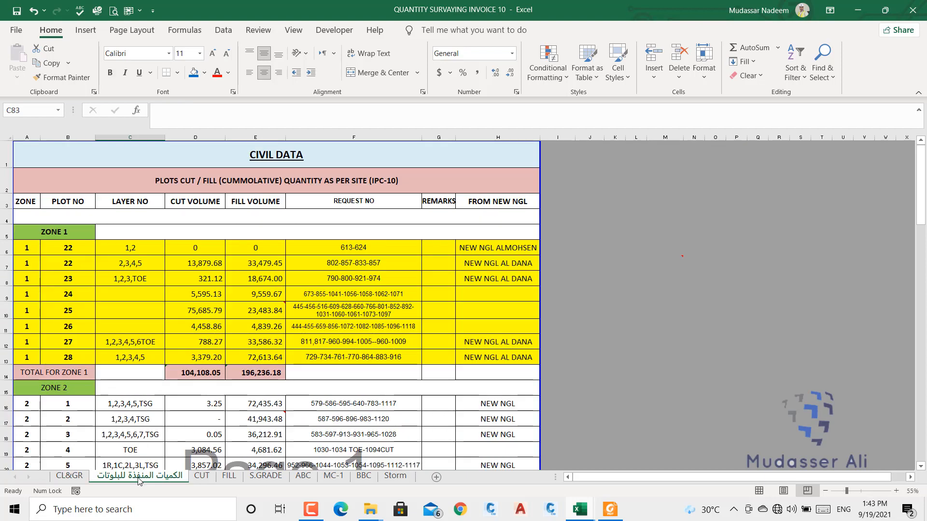
click(859, 12)
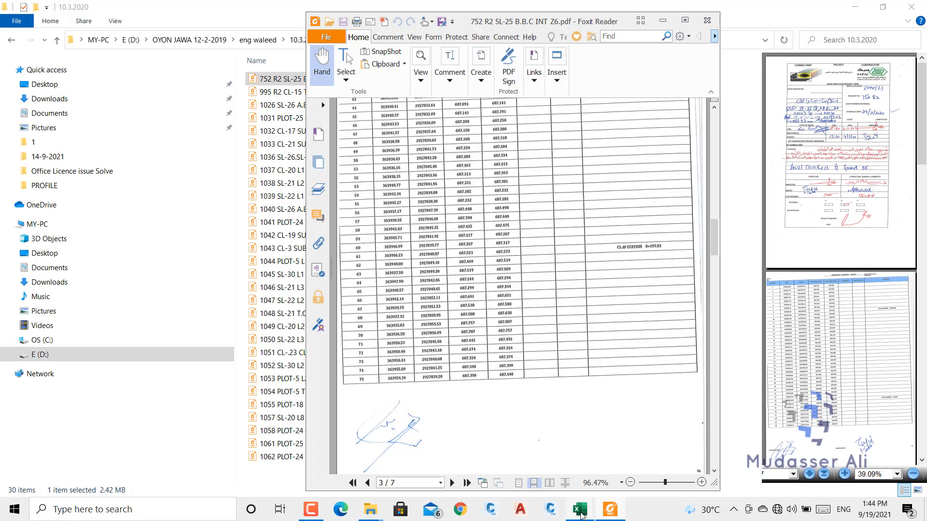
mouse_move(581, 512)
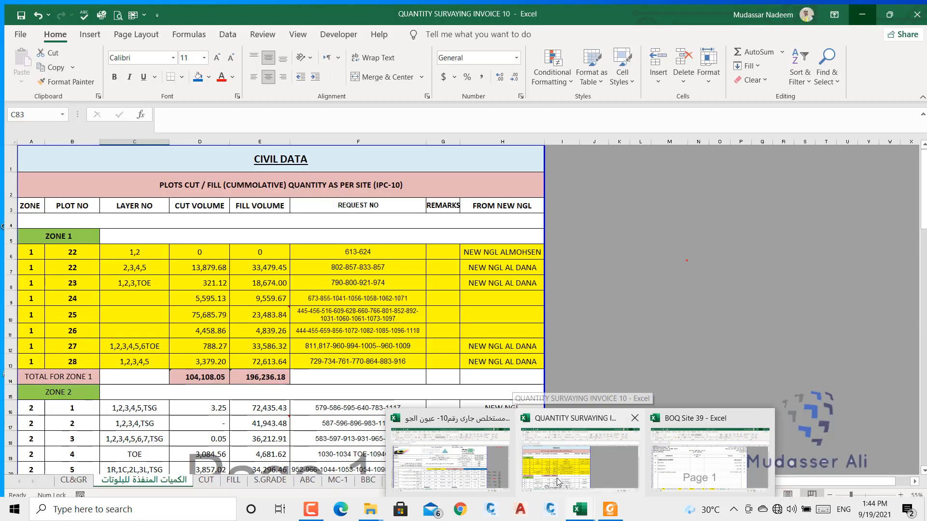
click(557, 482)
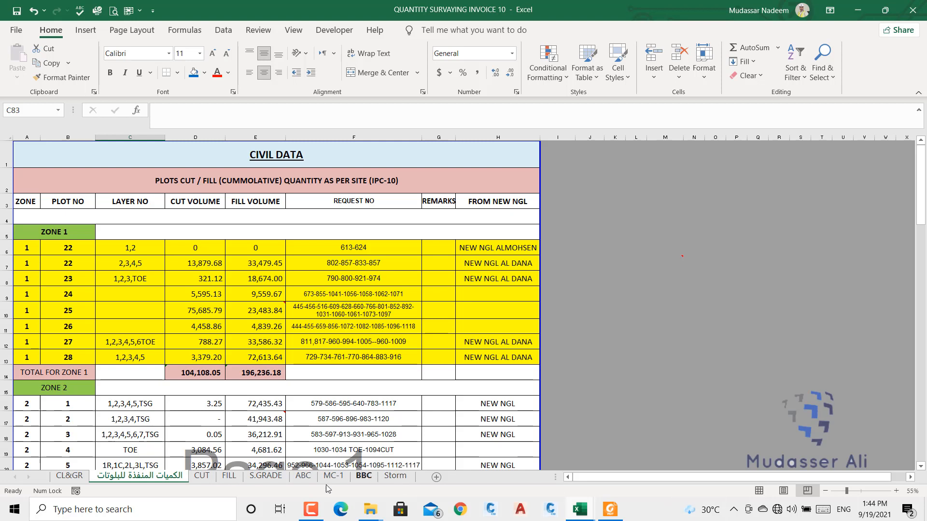
click(307, 512)
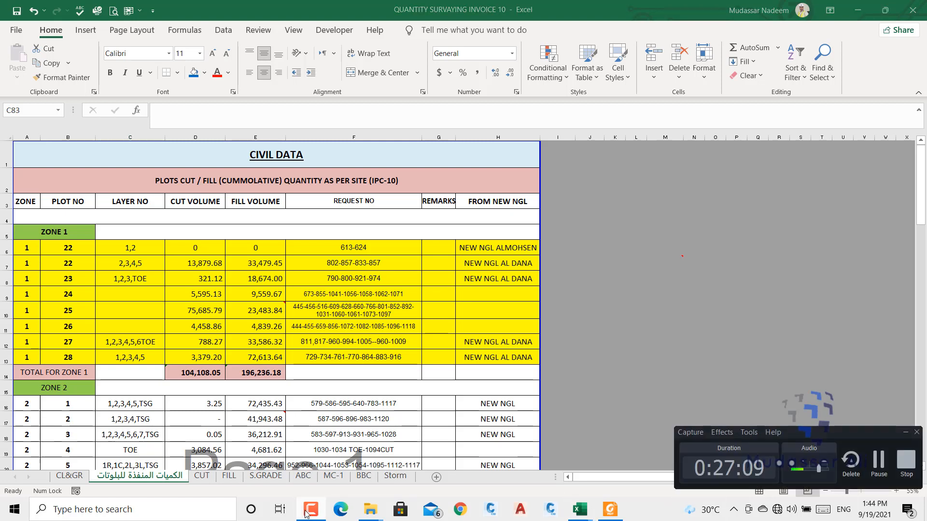
click(307, 511)
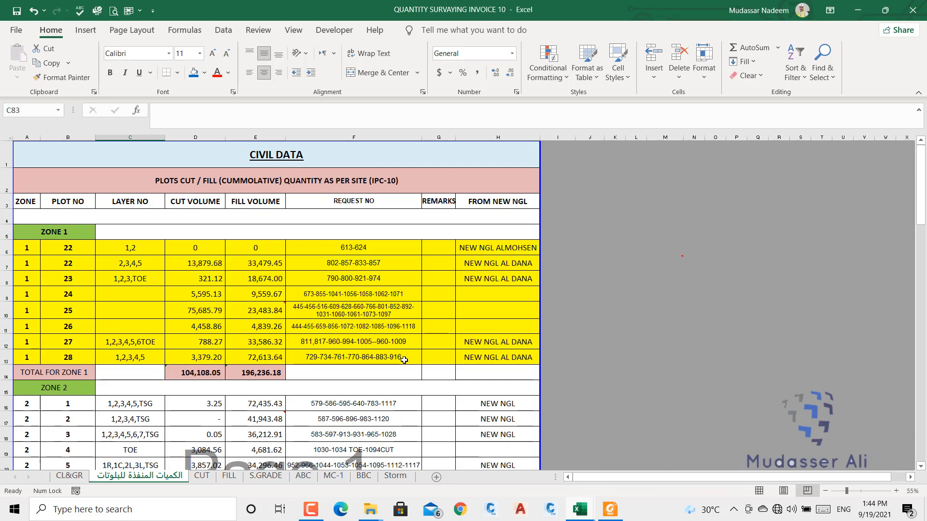
Step: Switch back to the 10.3.2020 folder in File Explorer and open the inspection request 995 R2 CL-15 T.S.G Z1
click(857, 10)
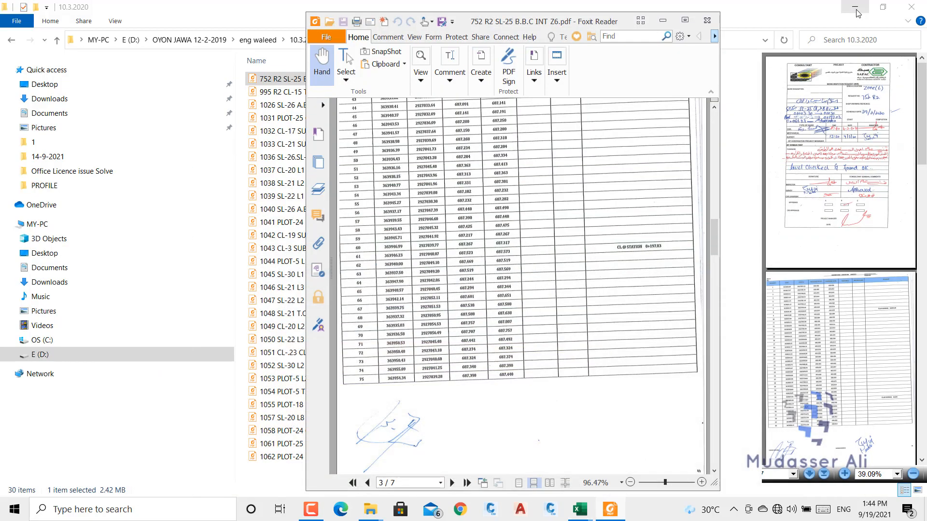
click(276, 92)
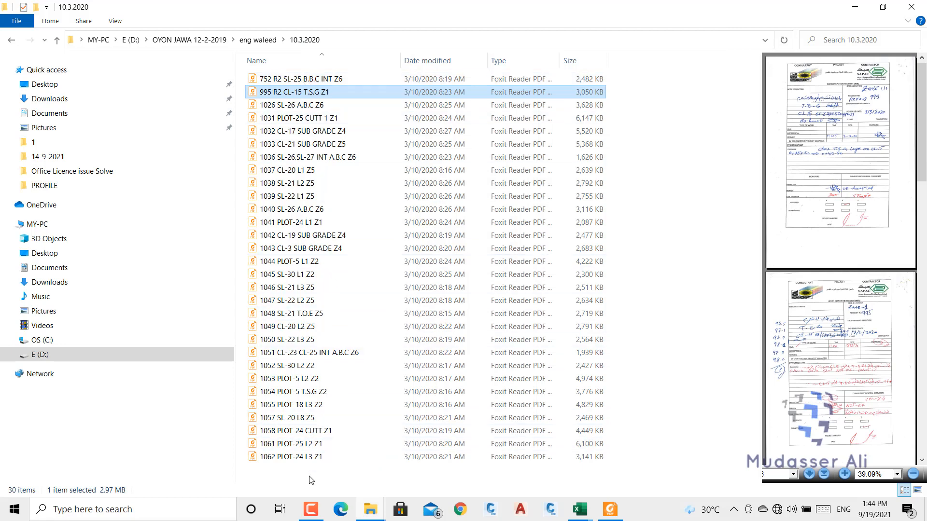
double_click(306, 95)
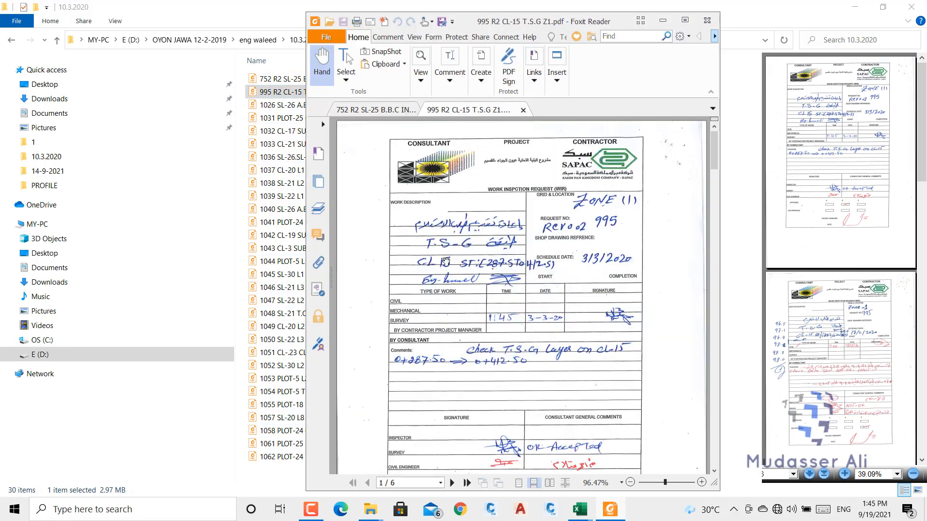
Step: Review the CL-15 request's approval pages and survey level tables, and close all open PDFs
scroll(528, 292, down, 6)
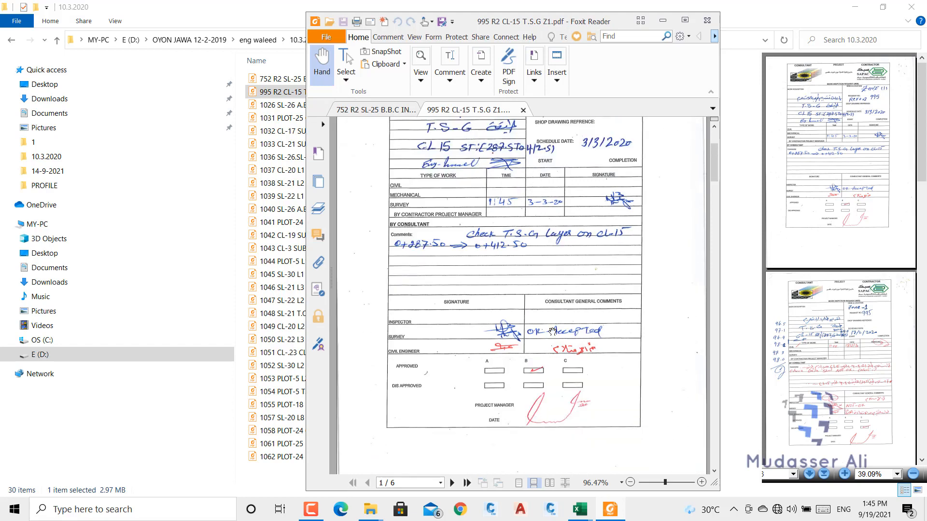
scroll(552, 336, down, 12)
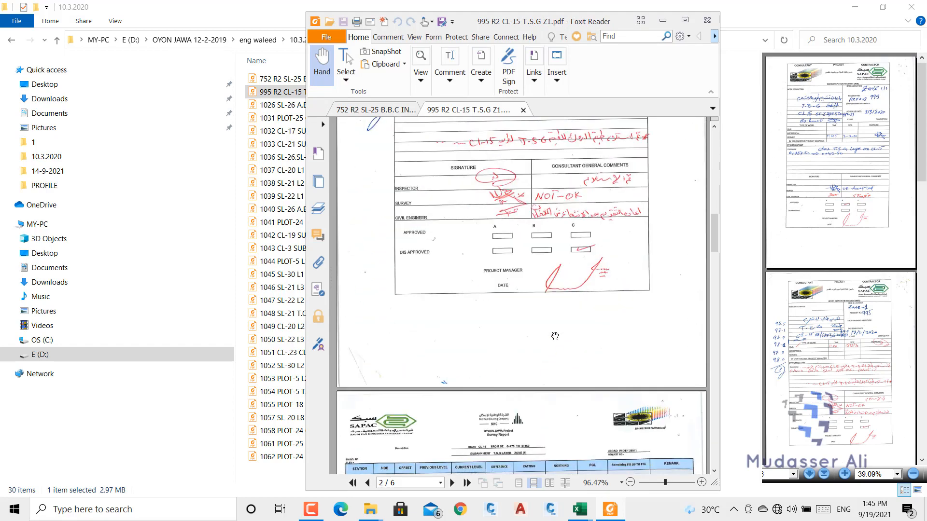
scroll(554, 335, down, 3)
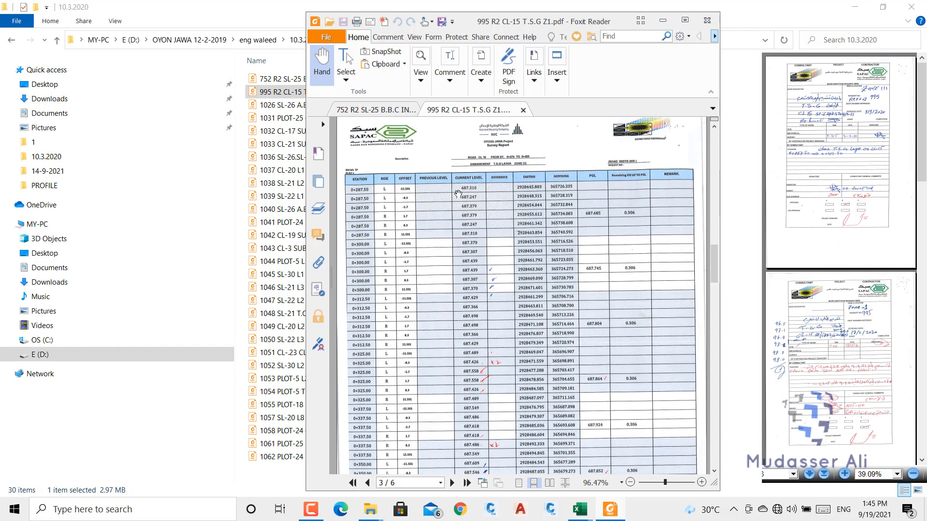
scroll(531, 319, down, 2)
scroll(530, 319, down, 10)
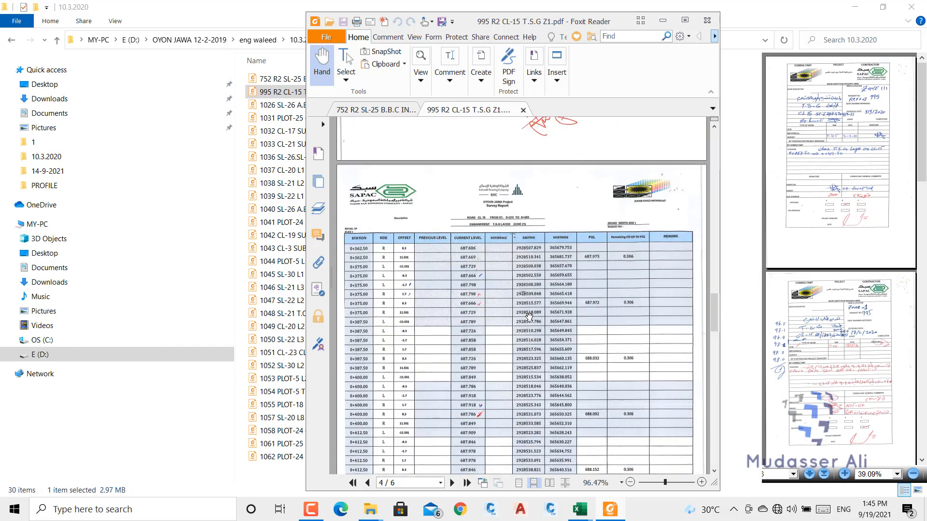
click(707, 20)
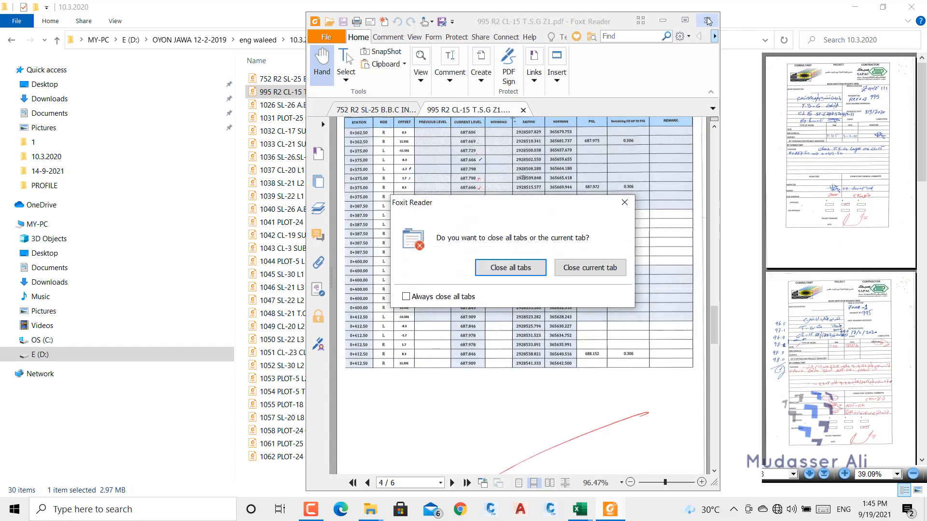
click(515, 268)
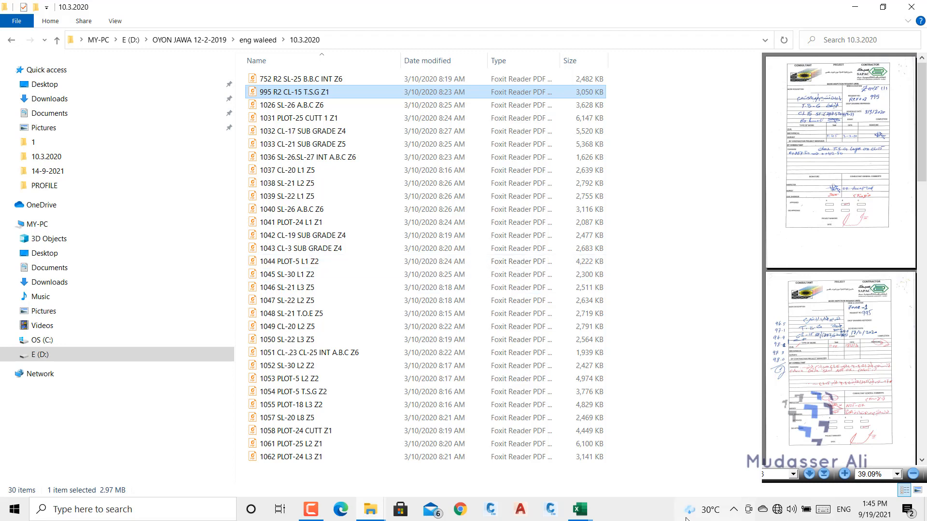
Step: Switch to the QUANTITY SURVAYING INVOICE 10 workbook and examine the CUT sheet's first RD-CL-03 row, including its RFI number and zone
mouse_move(588, 509)
click(592, 477)
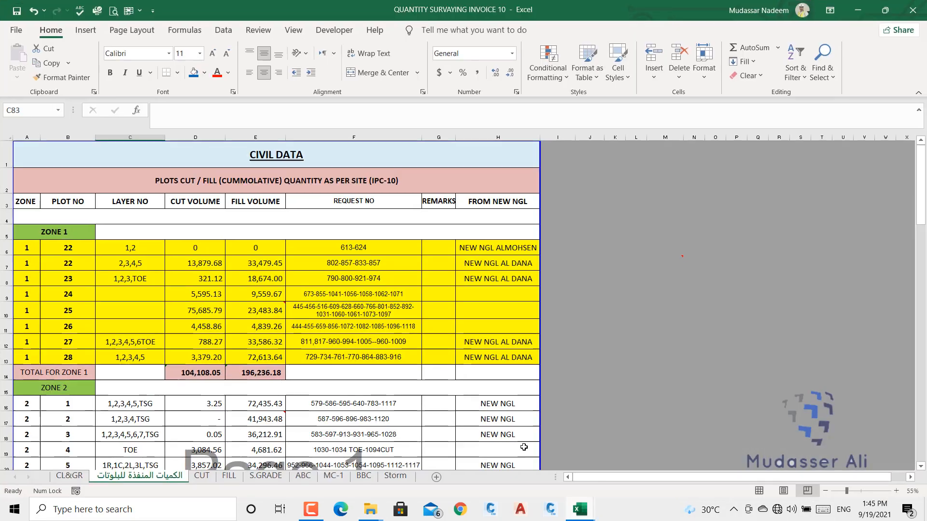
click(202, 475)
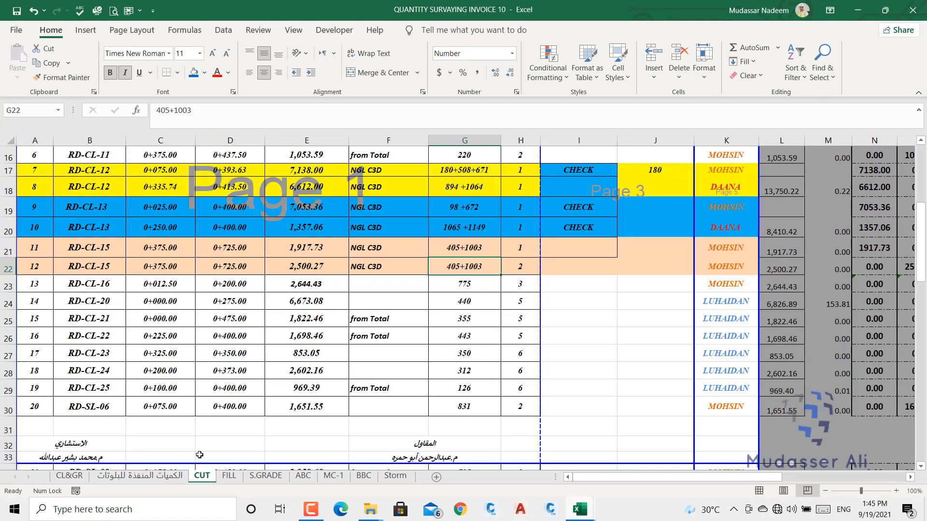
scroll(550, 270, down, 6)
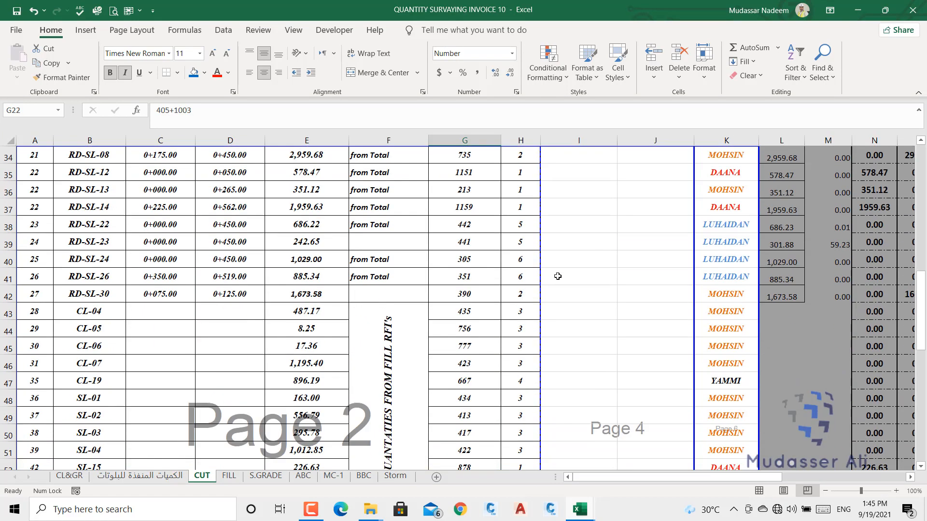
scroll(542, 281, up, 11)
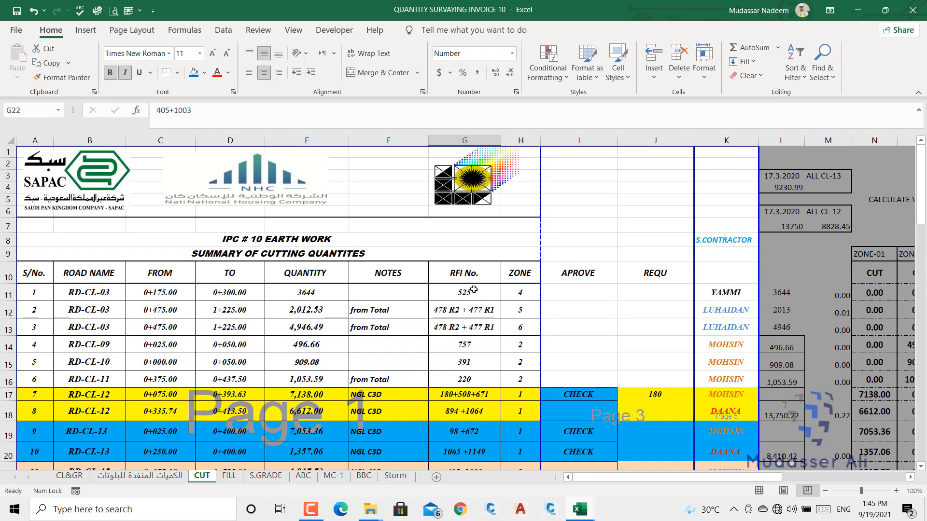
click(451, 296)
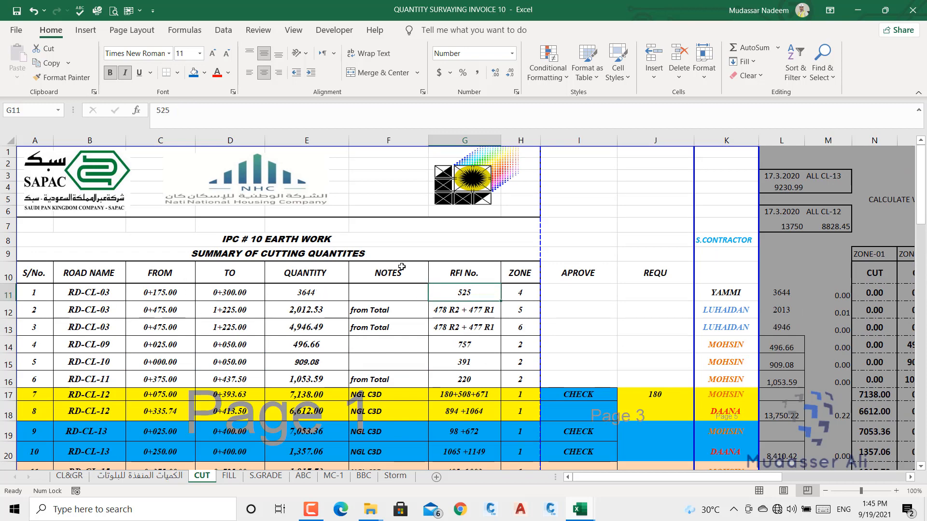
click(528, 291)
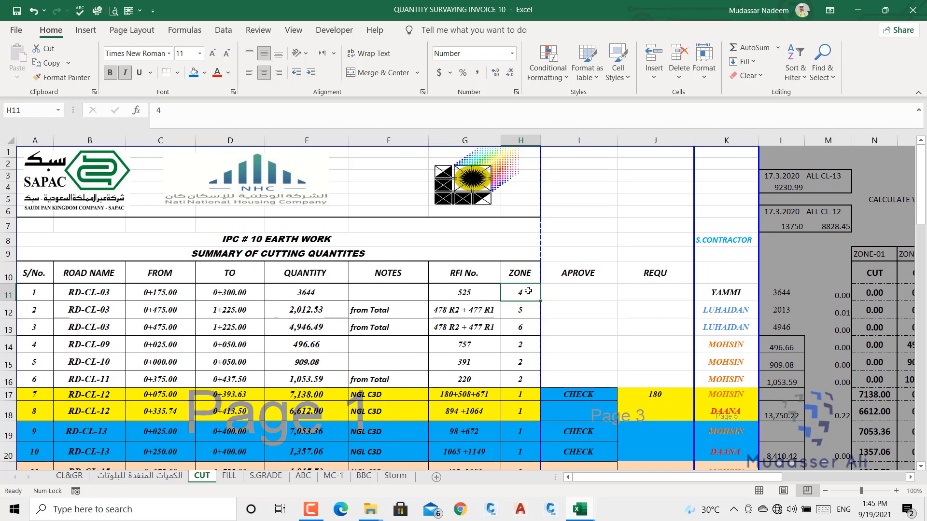
Step: Review the remaining road rows of the cutting quantities summary with their chainages, quantities and RFI numbers
scroll(475, 349, down, 6)
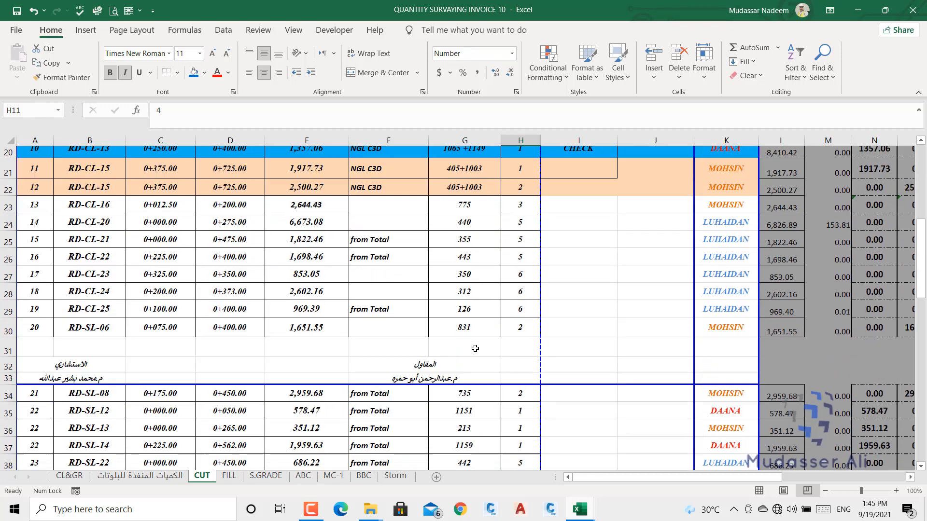
scroll(475, 349, down, 1)
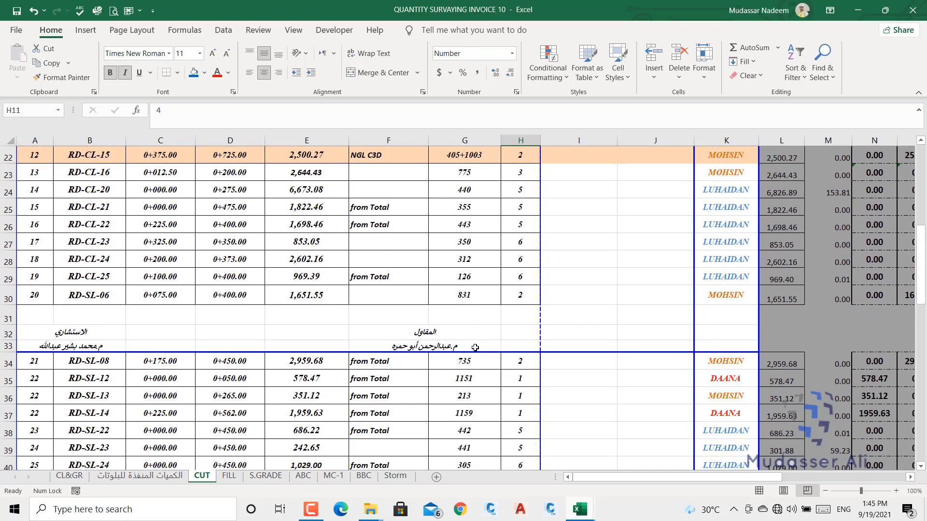
scroll(476, 331, up, 3)
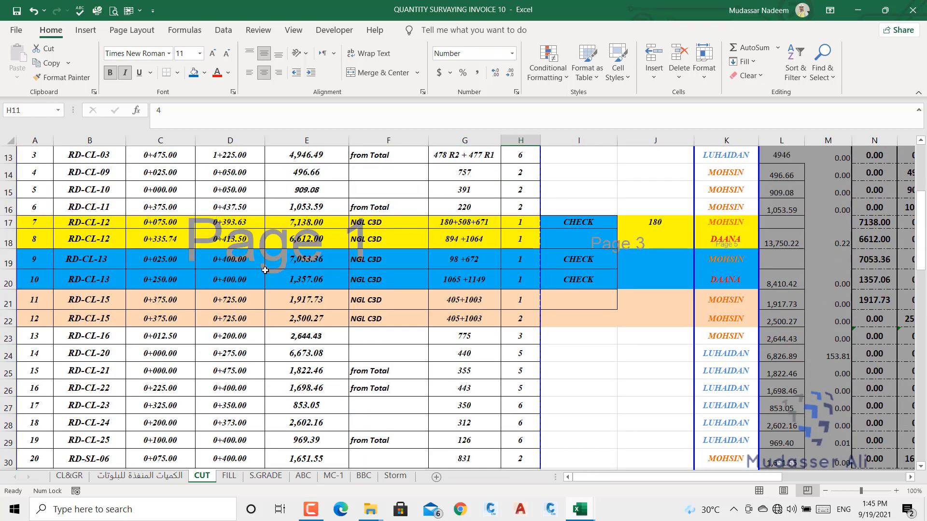
scroll(309, 280, down, 5)
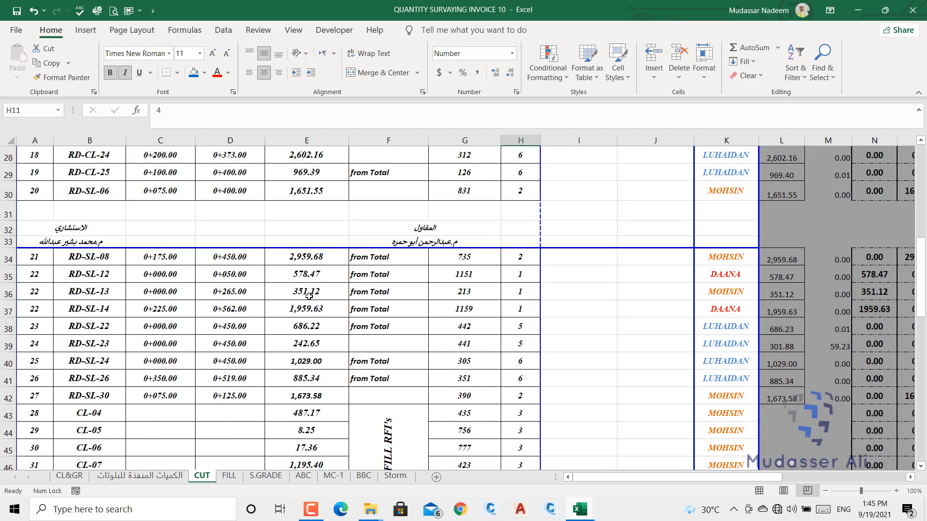
scroll(290, 319, down, 5)
Step: Look through the FILL, S.GRADE, ABC, MC-1, BBC and Storm quantity sheets in turn
click(231, 476)
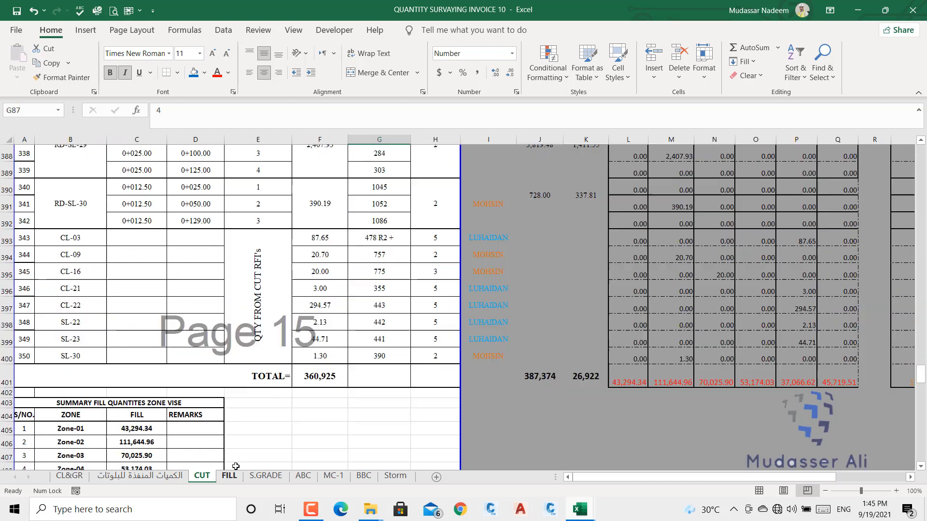
click(270, 476)
scroll(308, 386, down, 3)
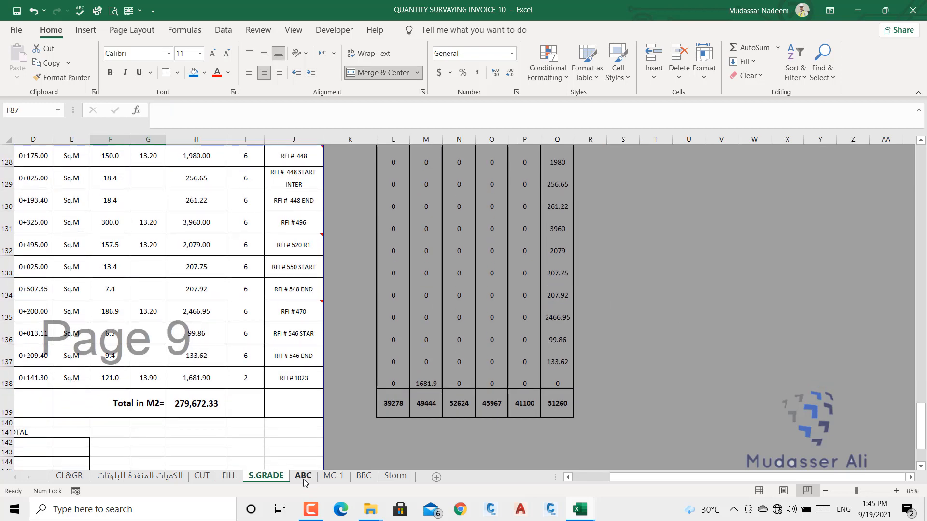
click(303, 476)
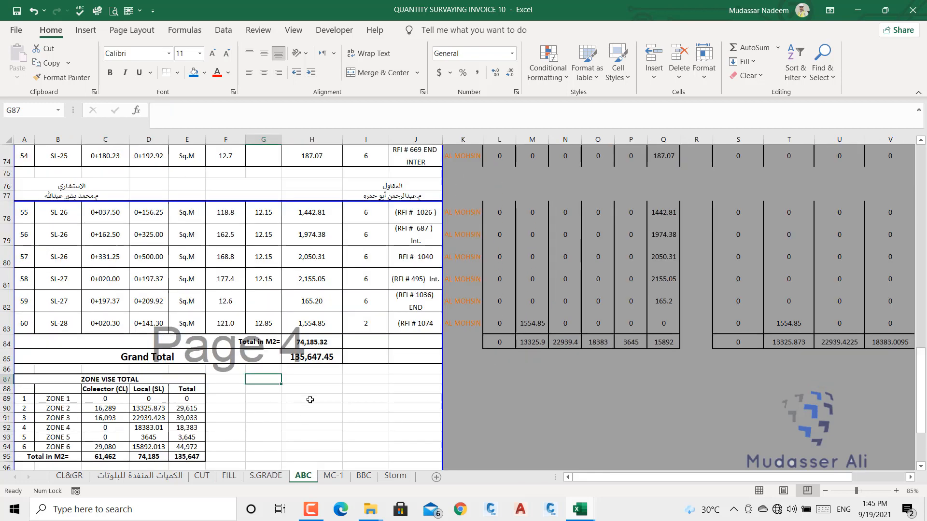
click(333, 476)
click(364, 476)
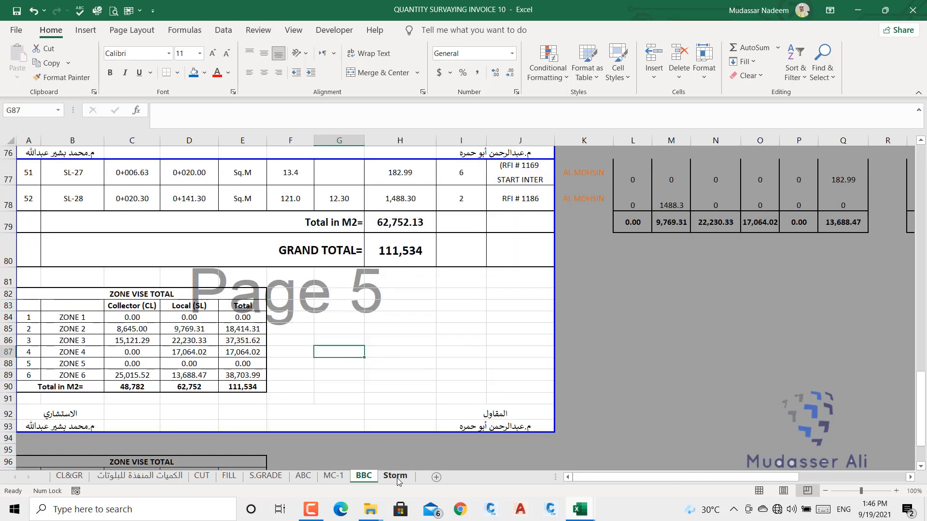
click(395, 476)
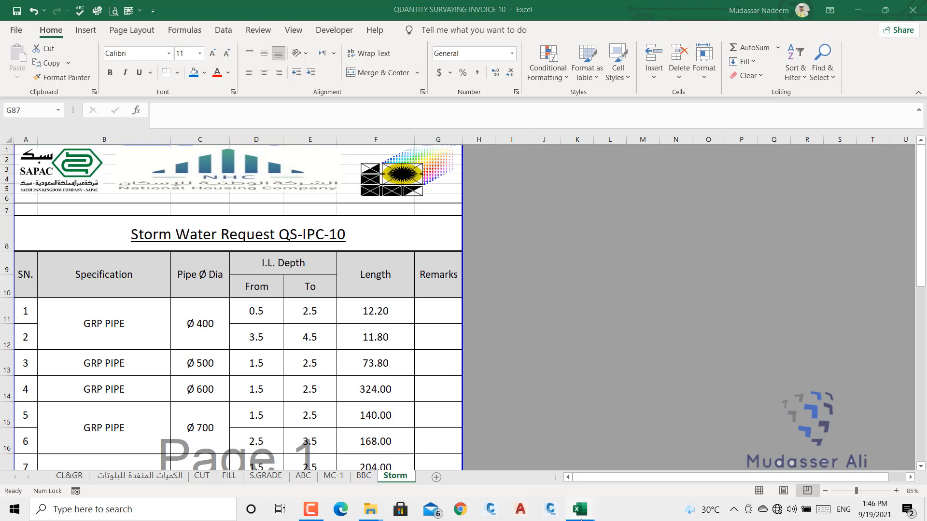
Step: Switch to the payment certificate no. 10 workbook and examine the GRP storm pipe items on the تفاصيل الأعمال sheet
mouse_move(579, 510)
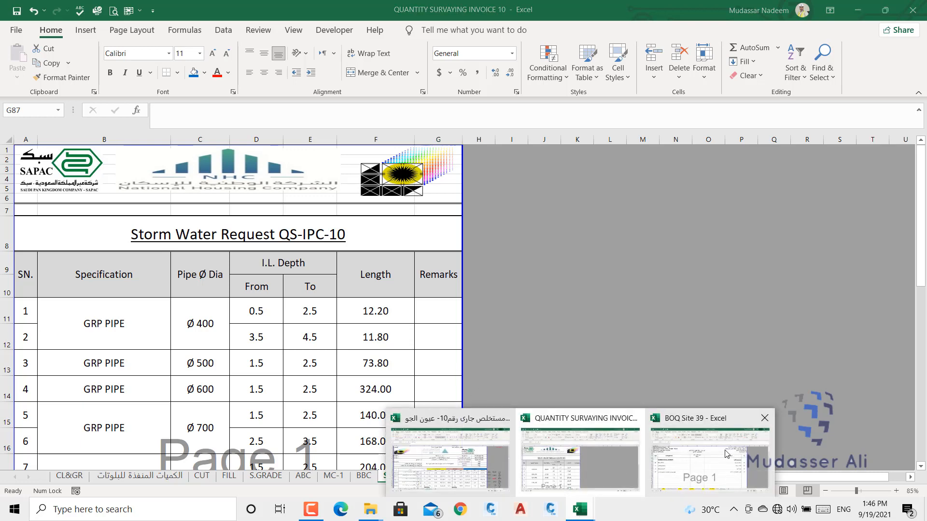
click(480, 465)
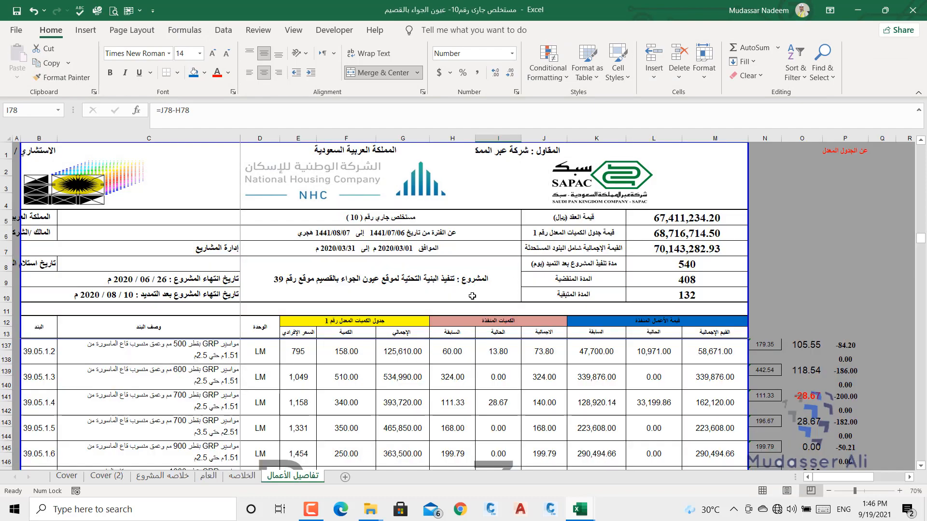
scroll(352, 327, down, 5)
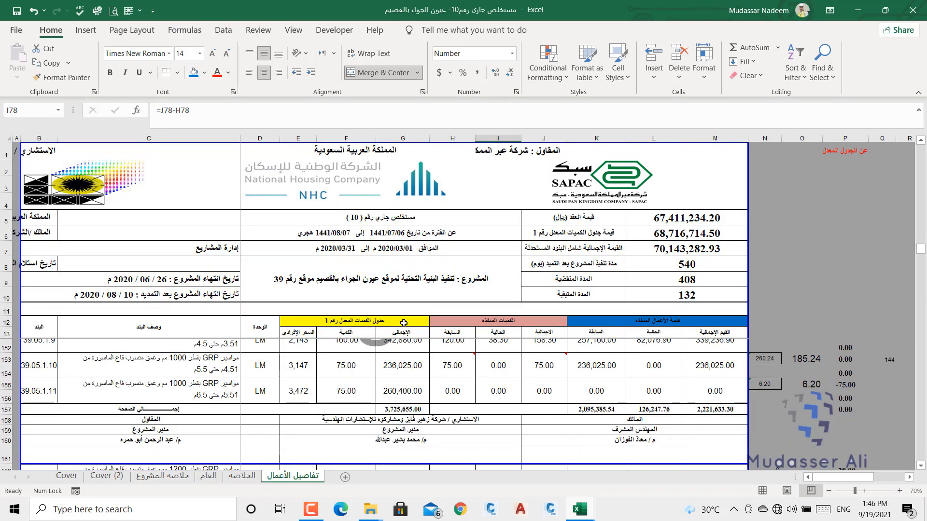
Step: Review the section totals and overall completion percentage on the الخلاصه sheet, and check the deductions and VAT on the العام sheet
click(241, 477)
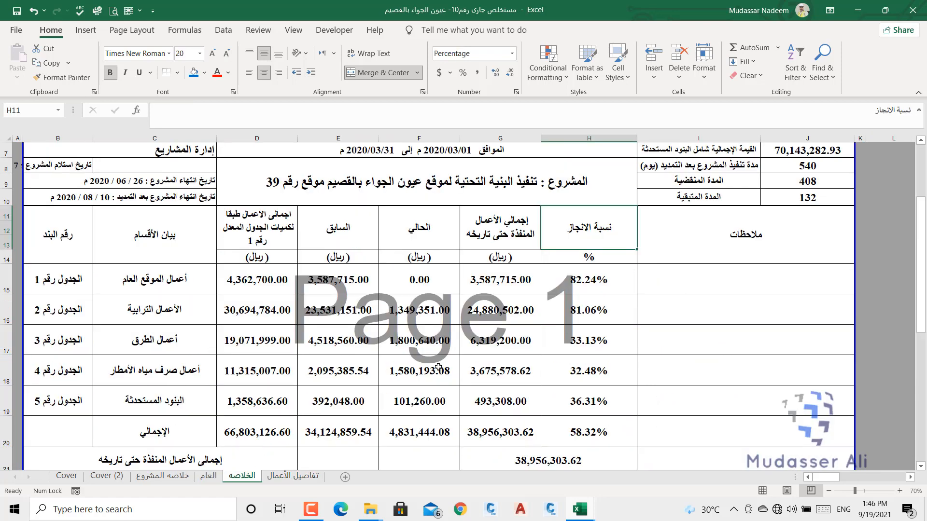
scroll(666, 335, down, 5)
scroll(666, 335, up, 4)
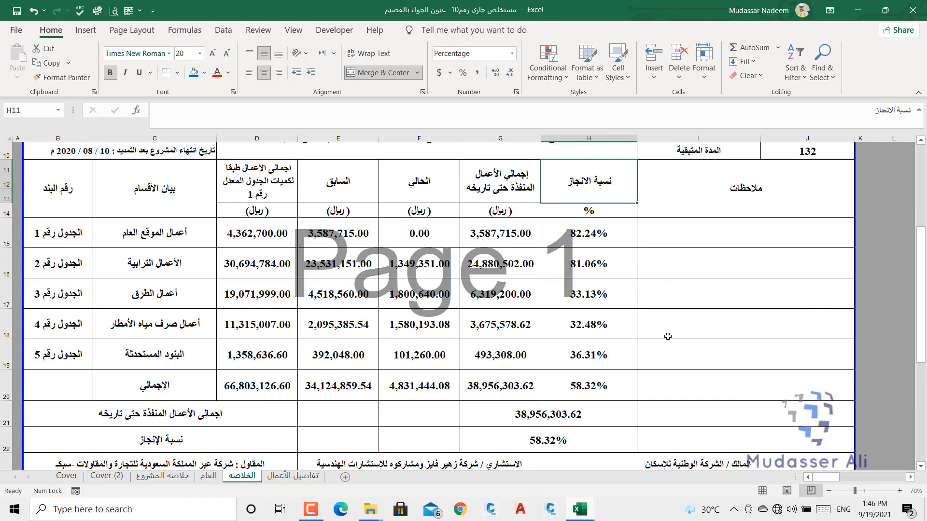
click(599, 387)
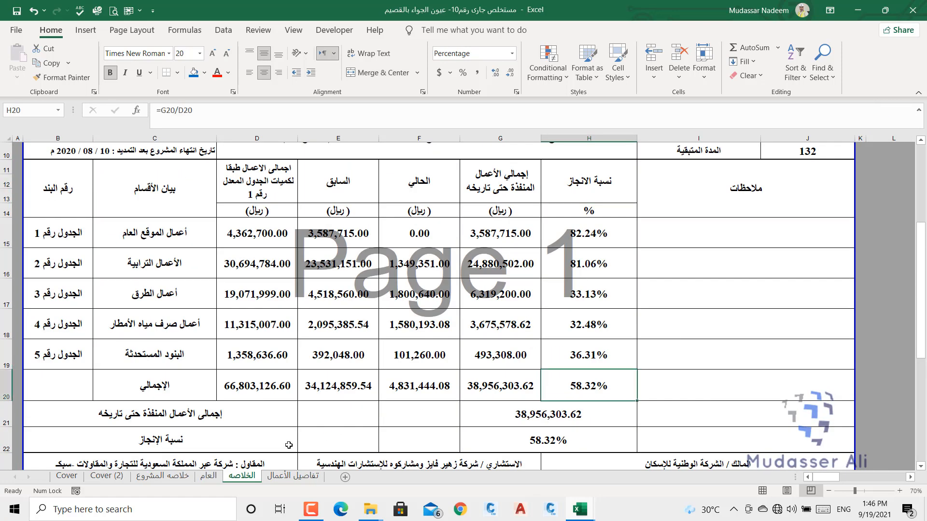
click(209, 477)
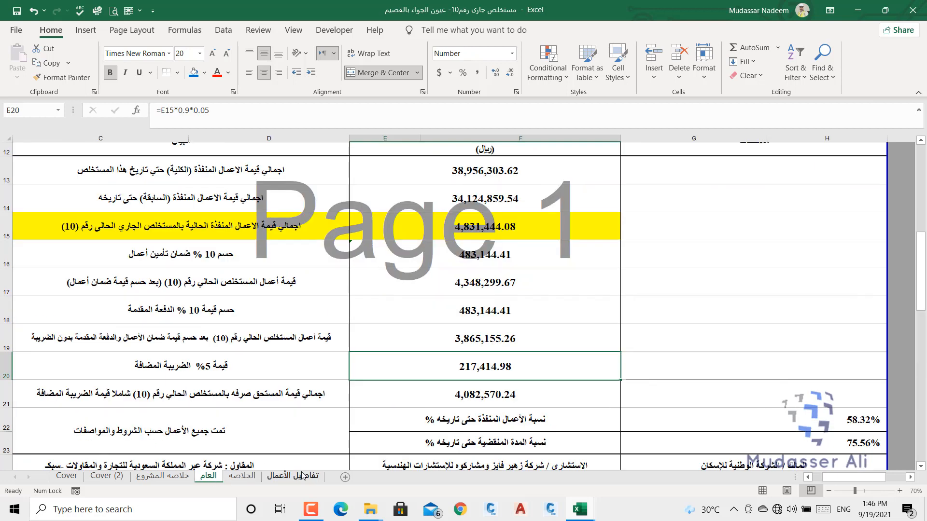
click(244, 480)
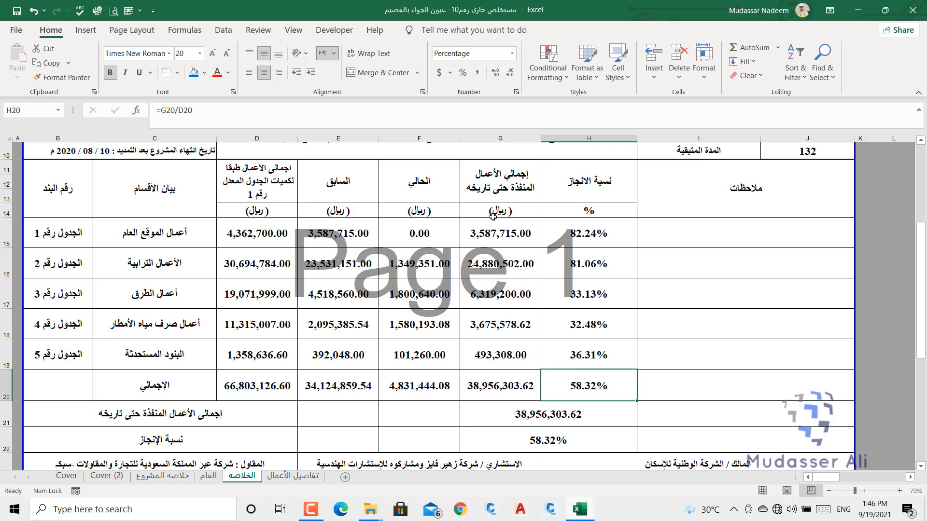
scroll(333, 280, up, 3)
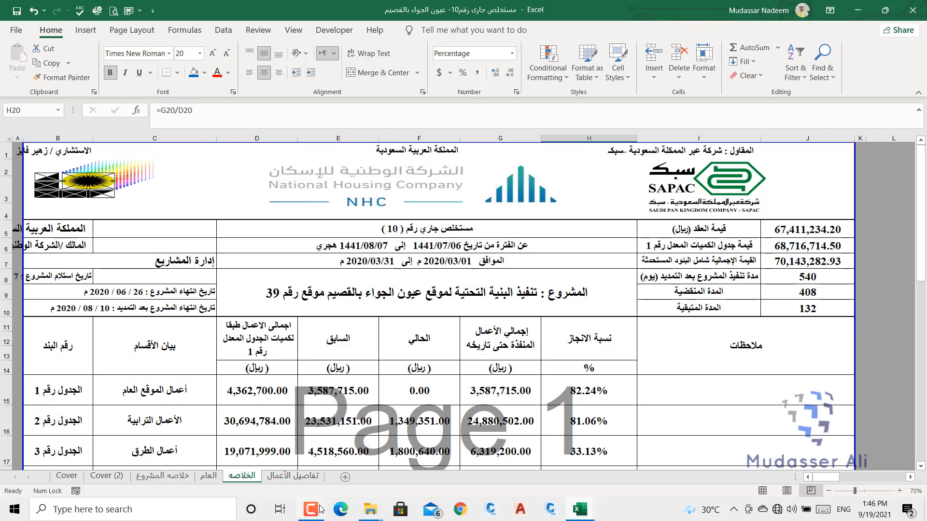
mouse_move(314, 511)
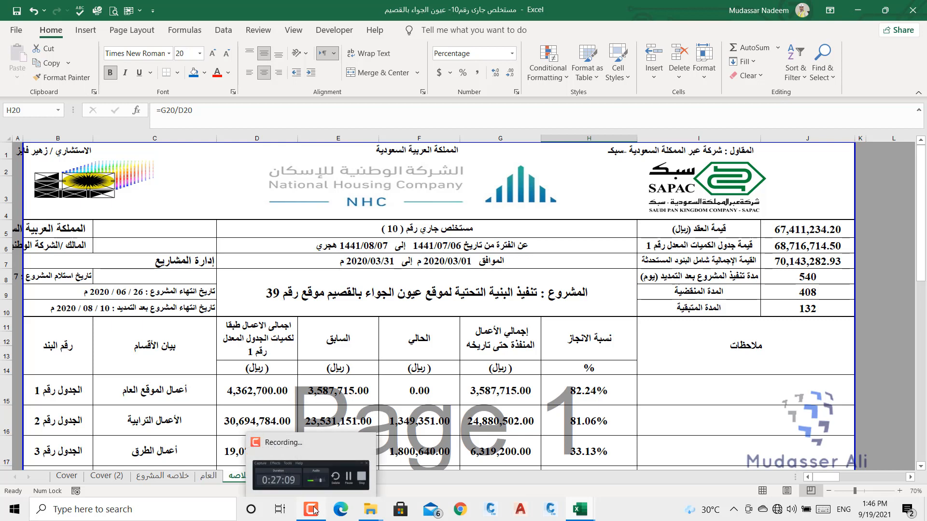
click(313, 511)
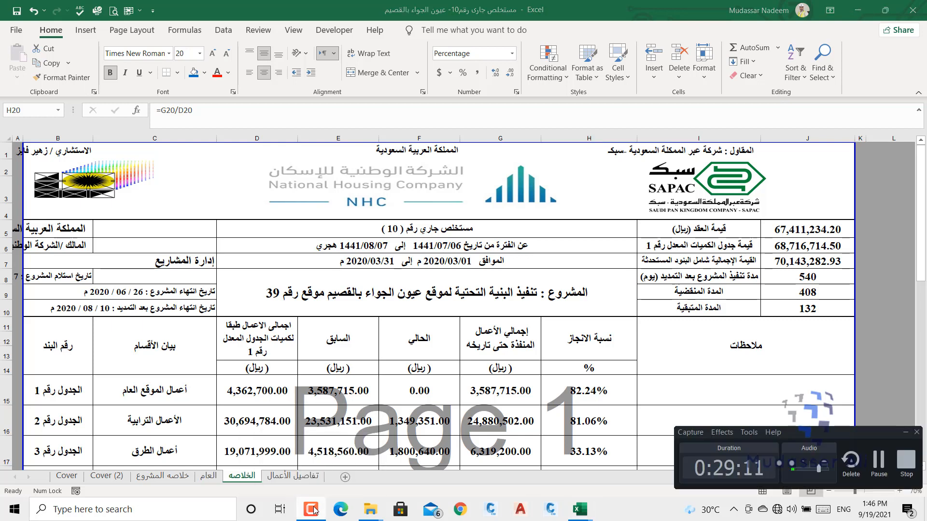